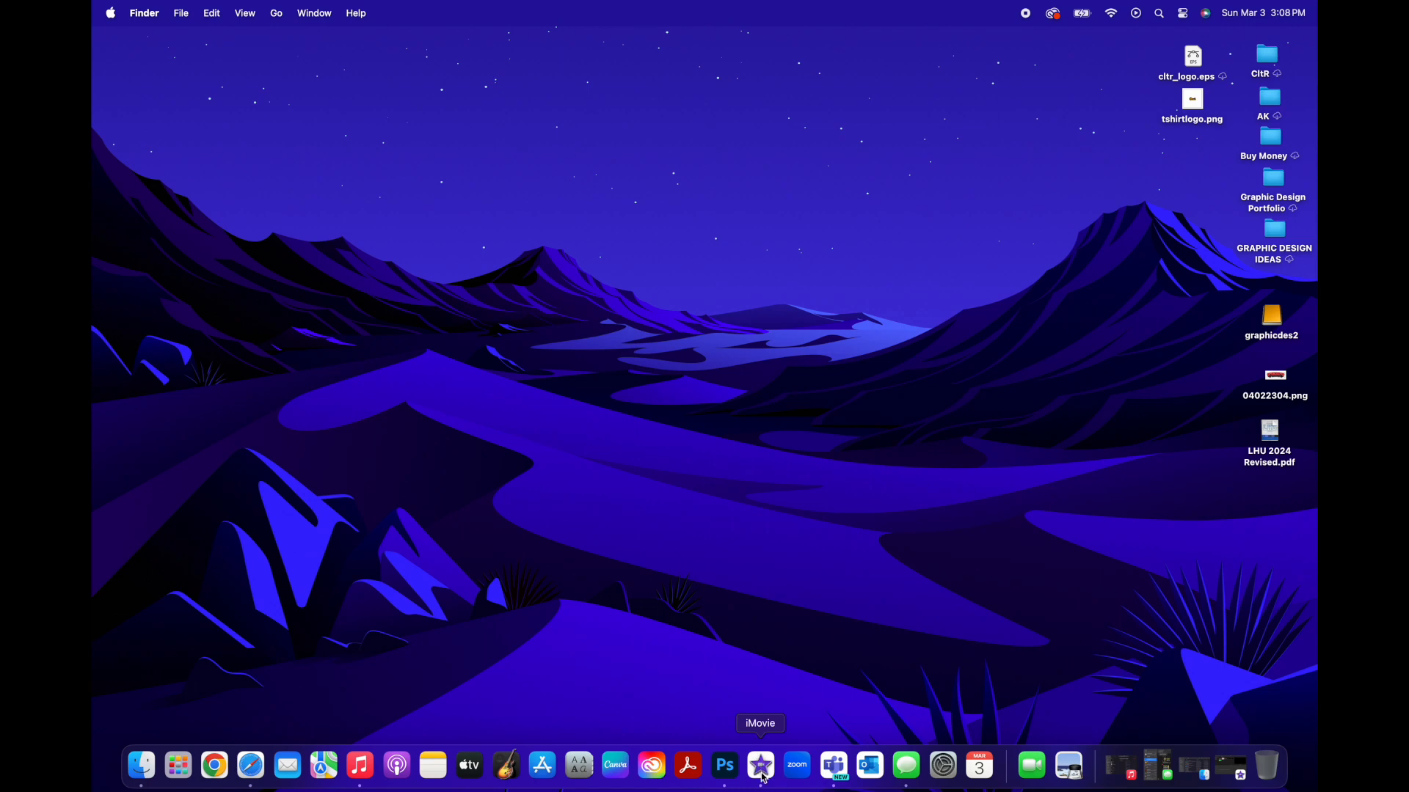
# Step: Switch to iMovie and import MVI_3821.MOV from the WU folder's BTS subfolder into the My Movie 8 media
pyautogui.click(762, 767)
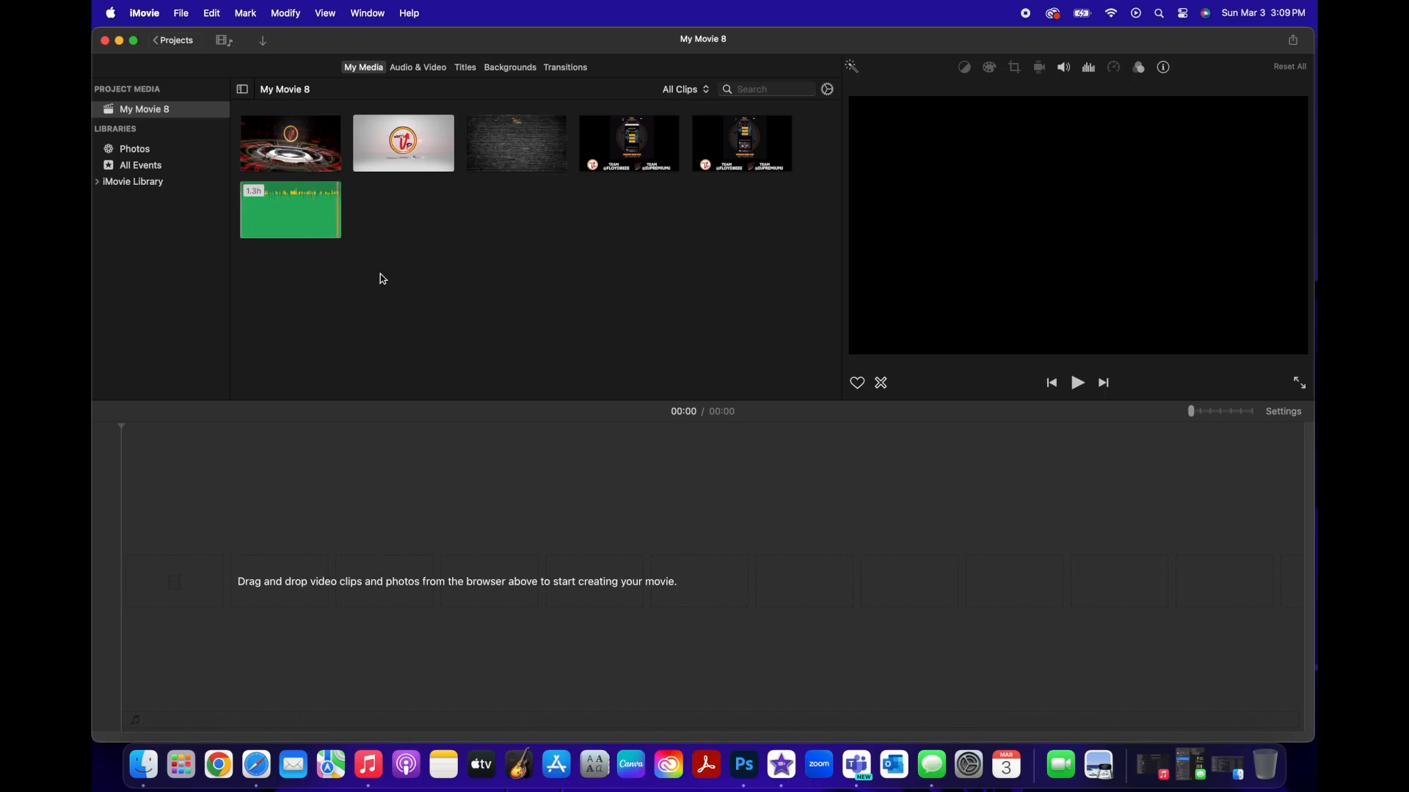
pyautogui.click(144, 765)
pyautogui.moveTo(420, 105); pyautogui.dragTo(765, 292)
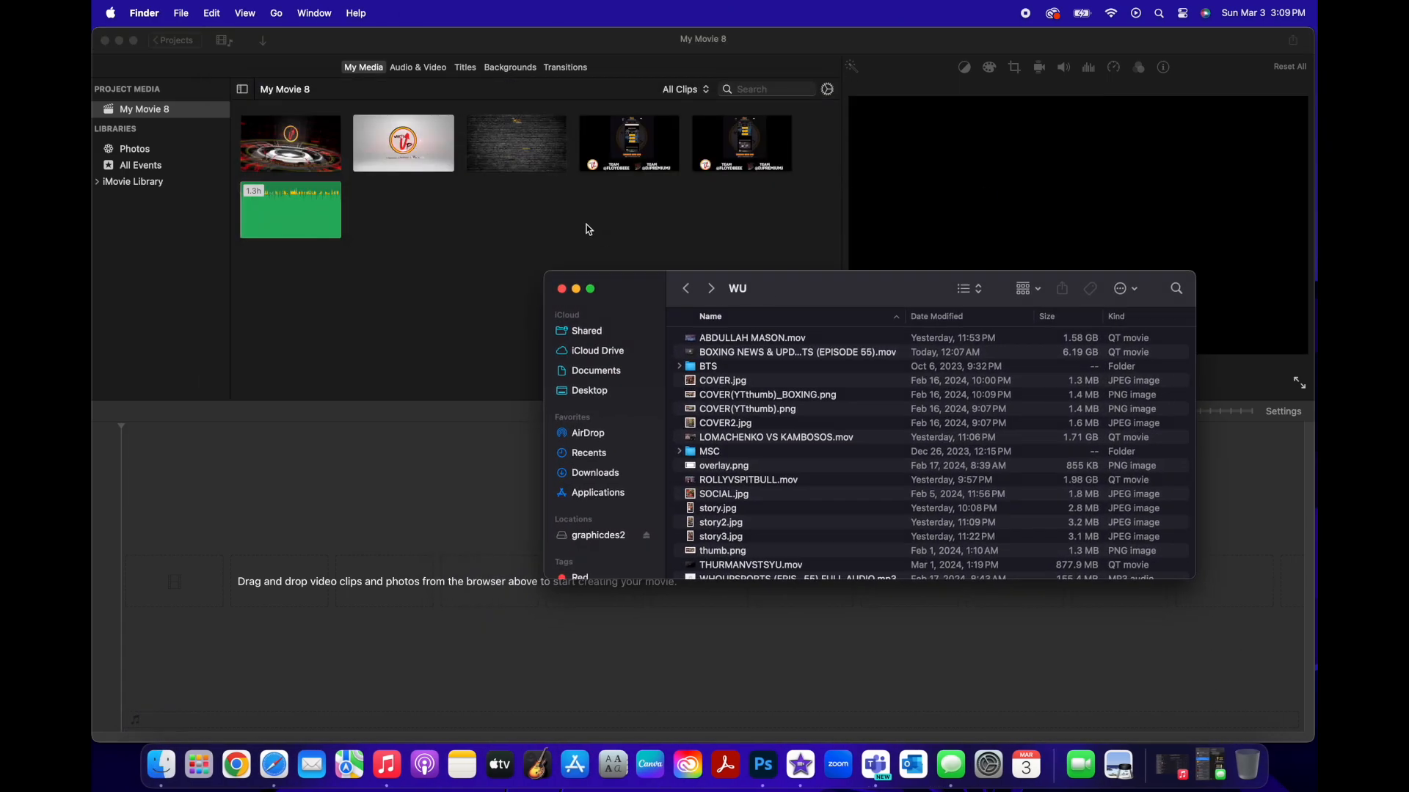
pyautogui.scroll(-2, 781, 459)
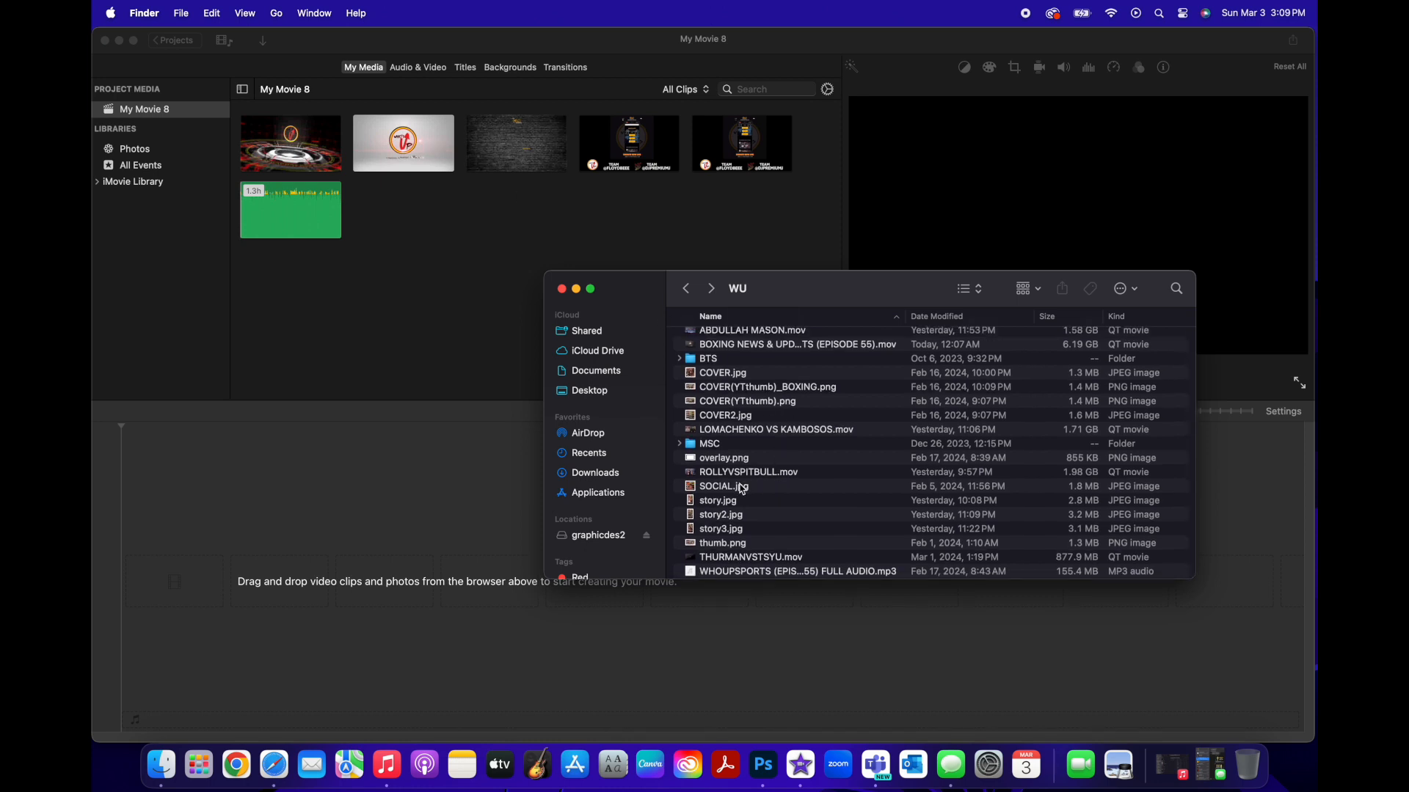
pyautogui.doubleClick(715, 360)
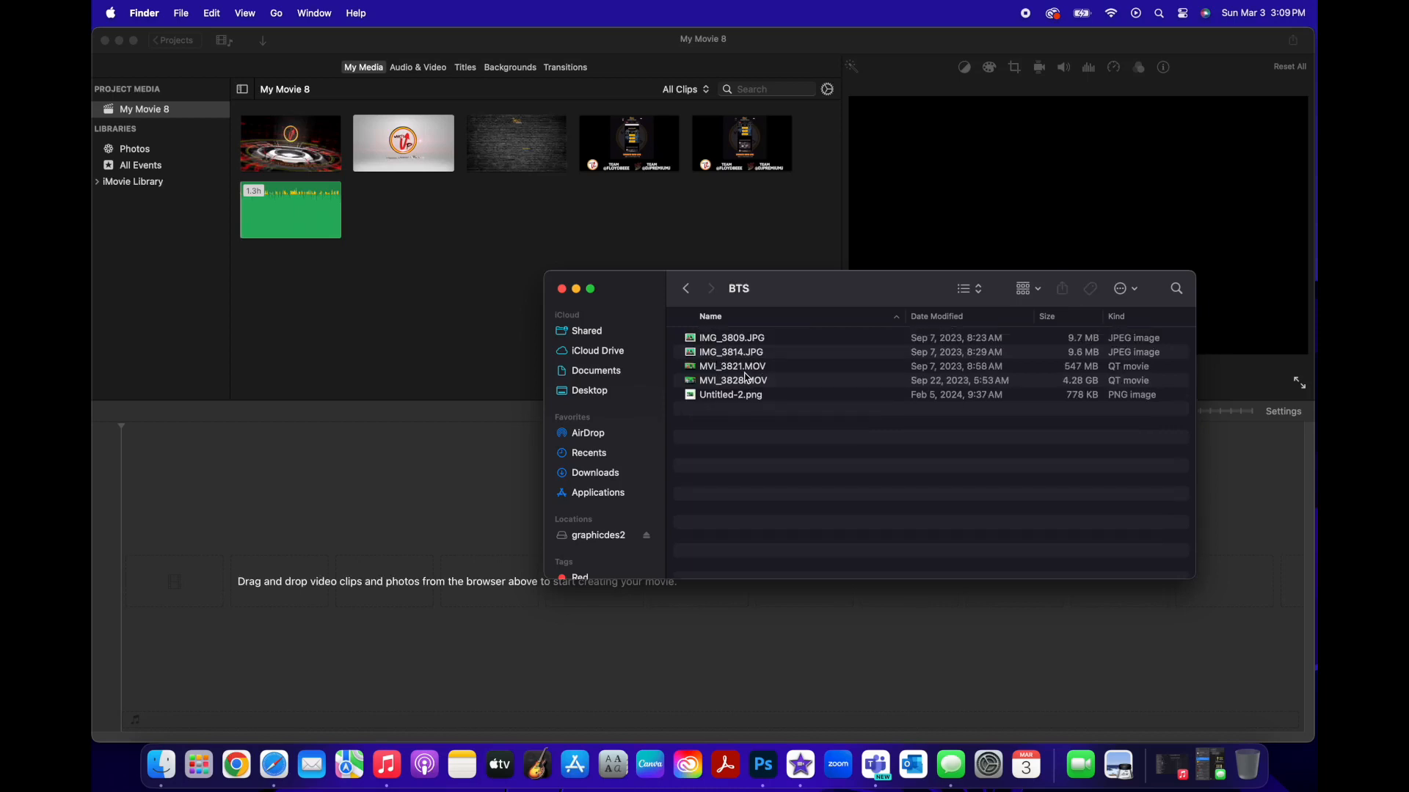
pyautogui.click(732, 366)
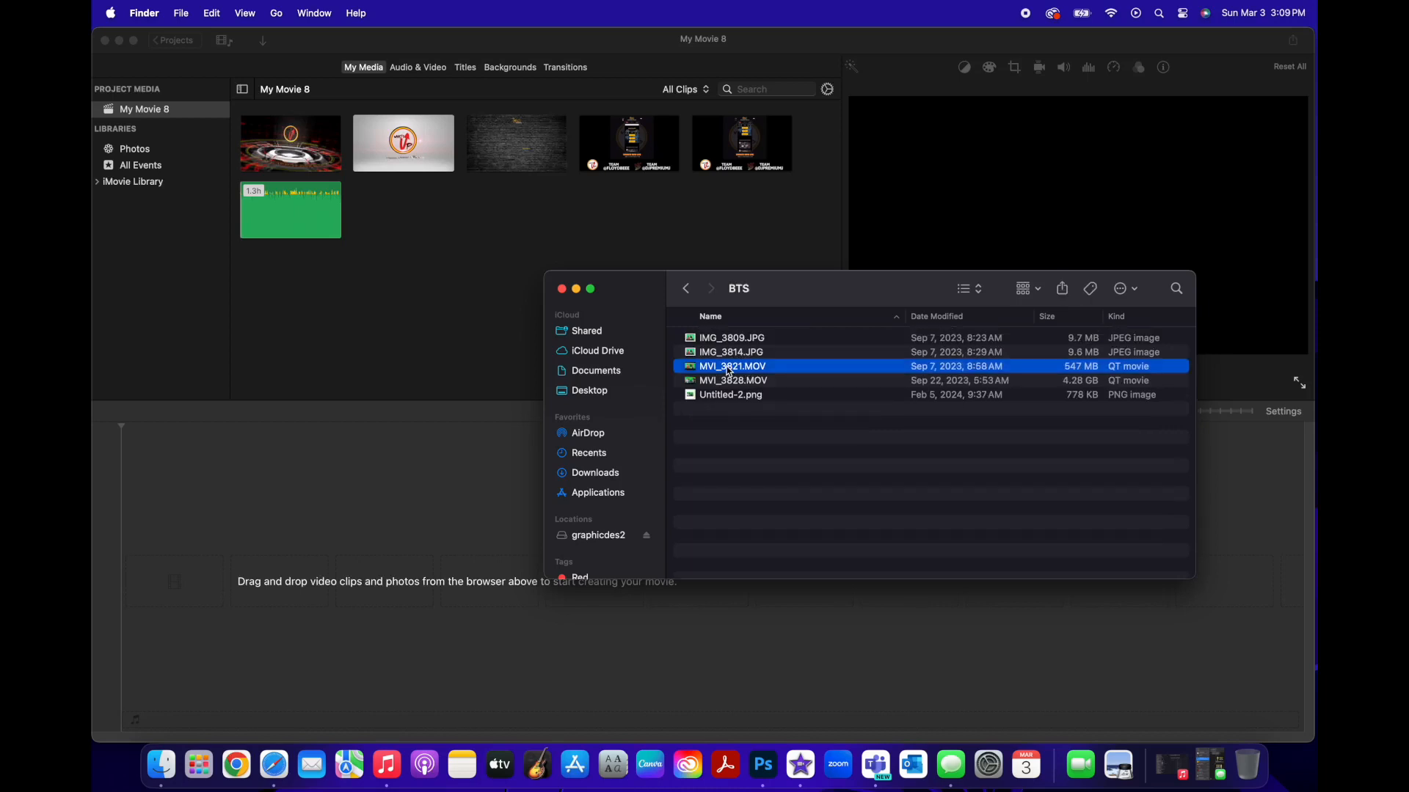
pyautogui.moveTo(727, 372); pyautogui.dragTo(455, 318)
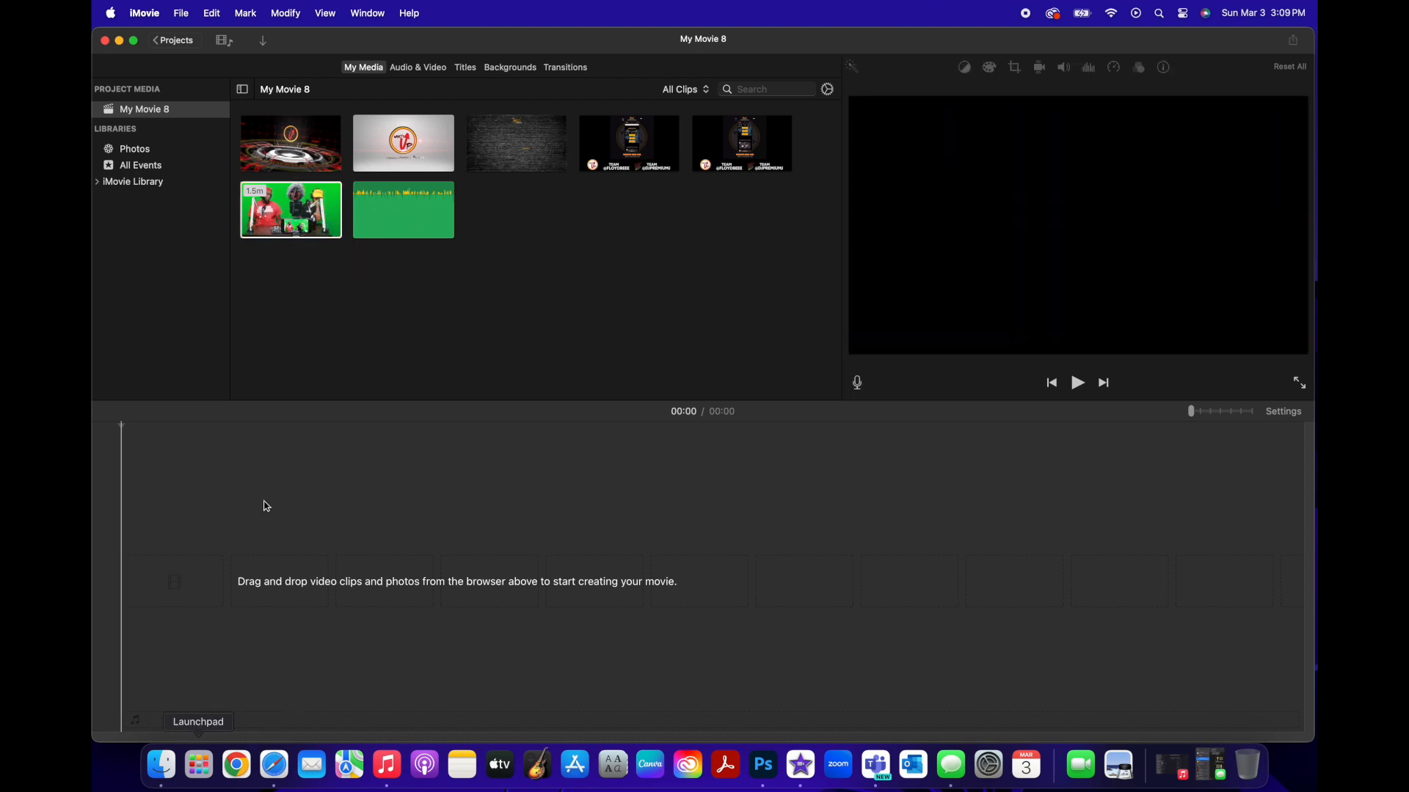
# Step: Import thumb.png from the WU folder into the My Movie 8 media
pyautogui.click(161, 765)
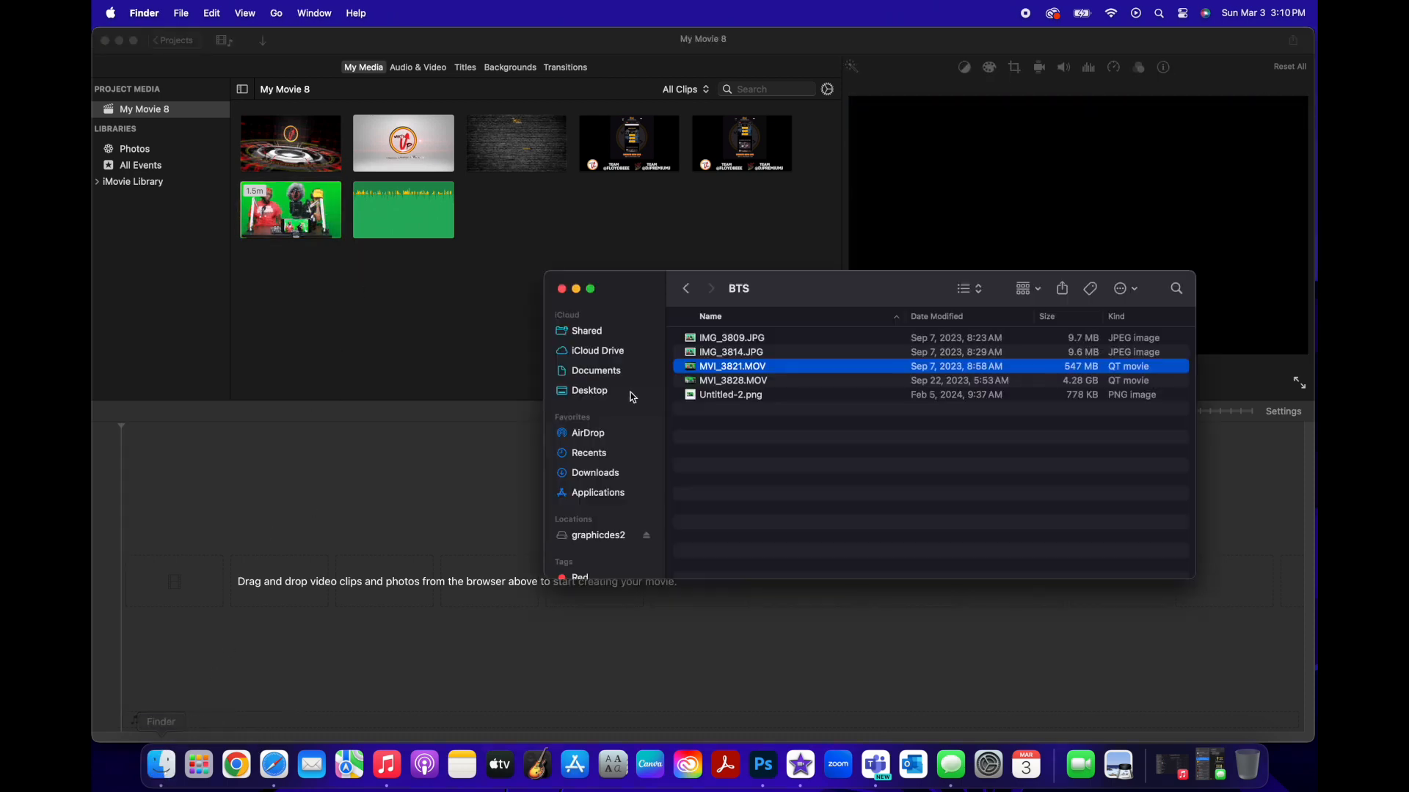
pyautogui.click(686, 289)
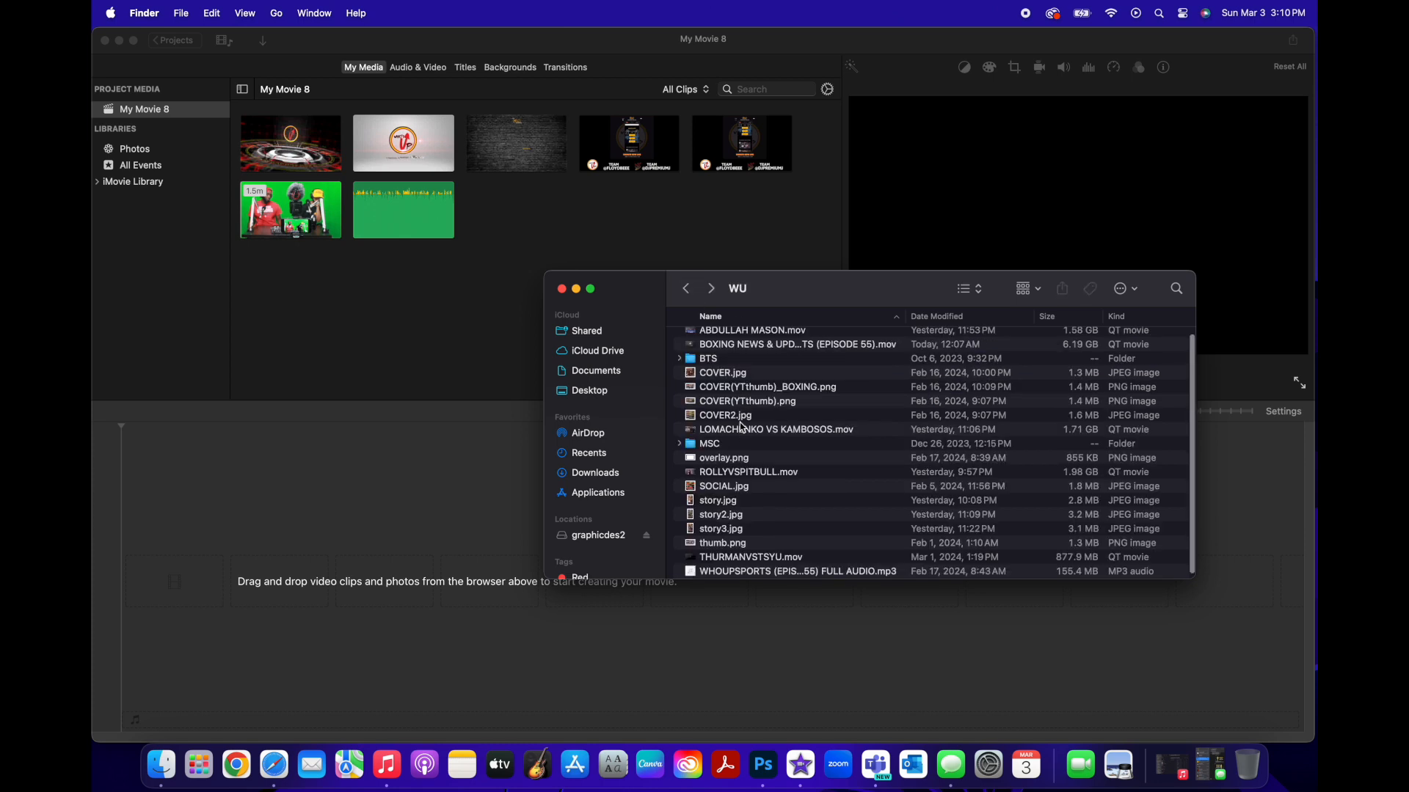
pyautogui.scroll(-1, 744, 425)
pyautogui.scroll(1, 743, 425)
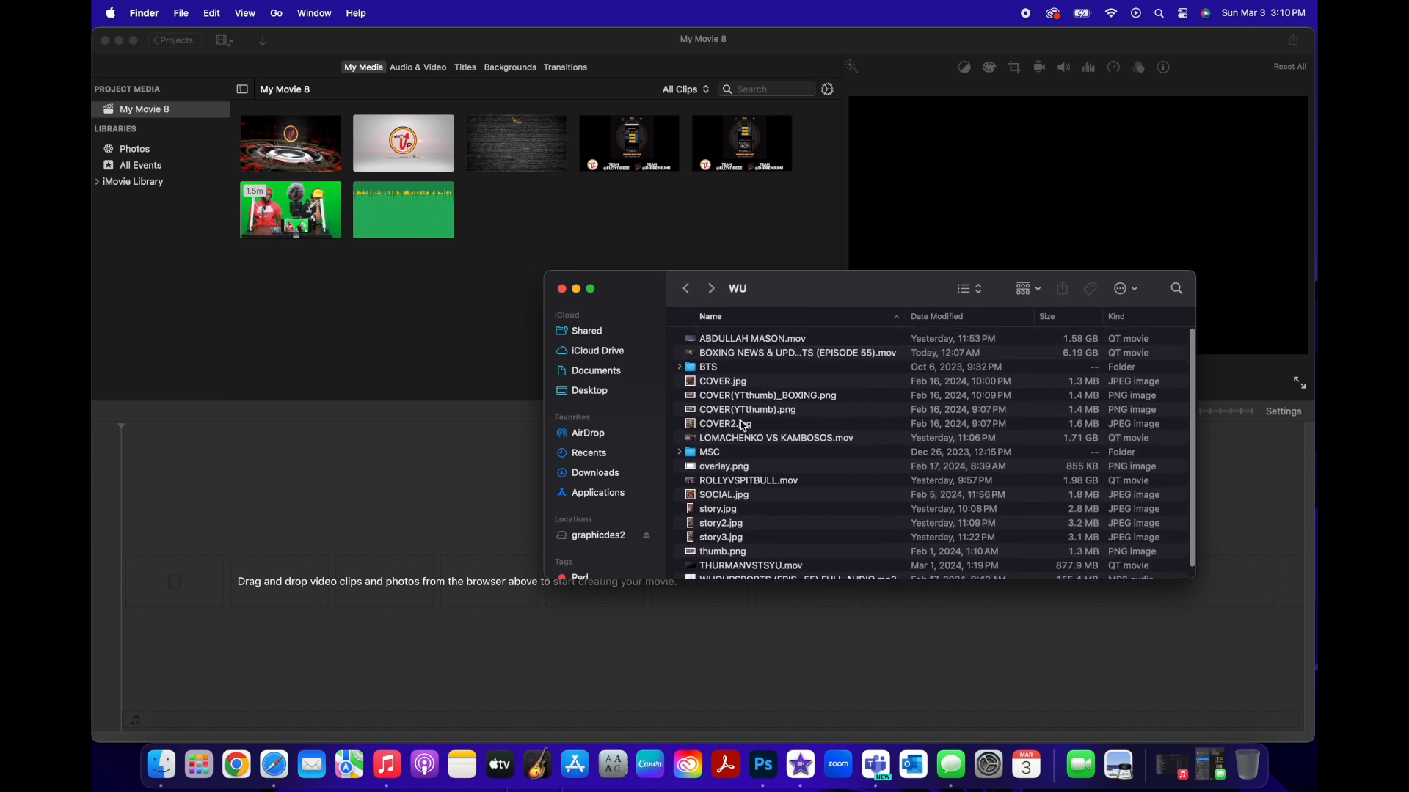
pyautogui.scroll(-1, 742, 421)
pyautogui.moveTo(723, 538); pyautogui.dragTo(441, 349)
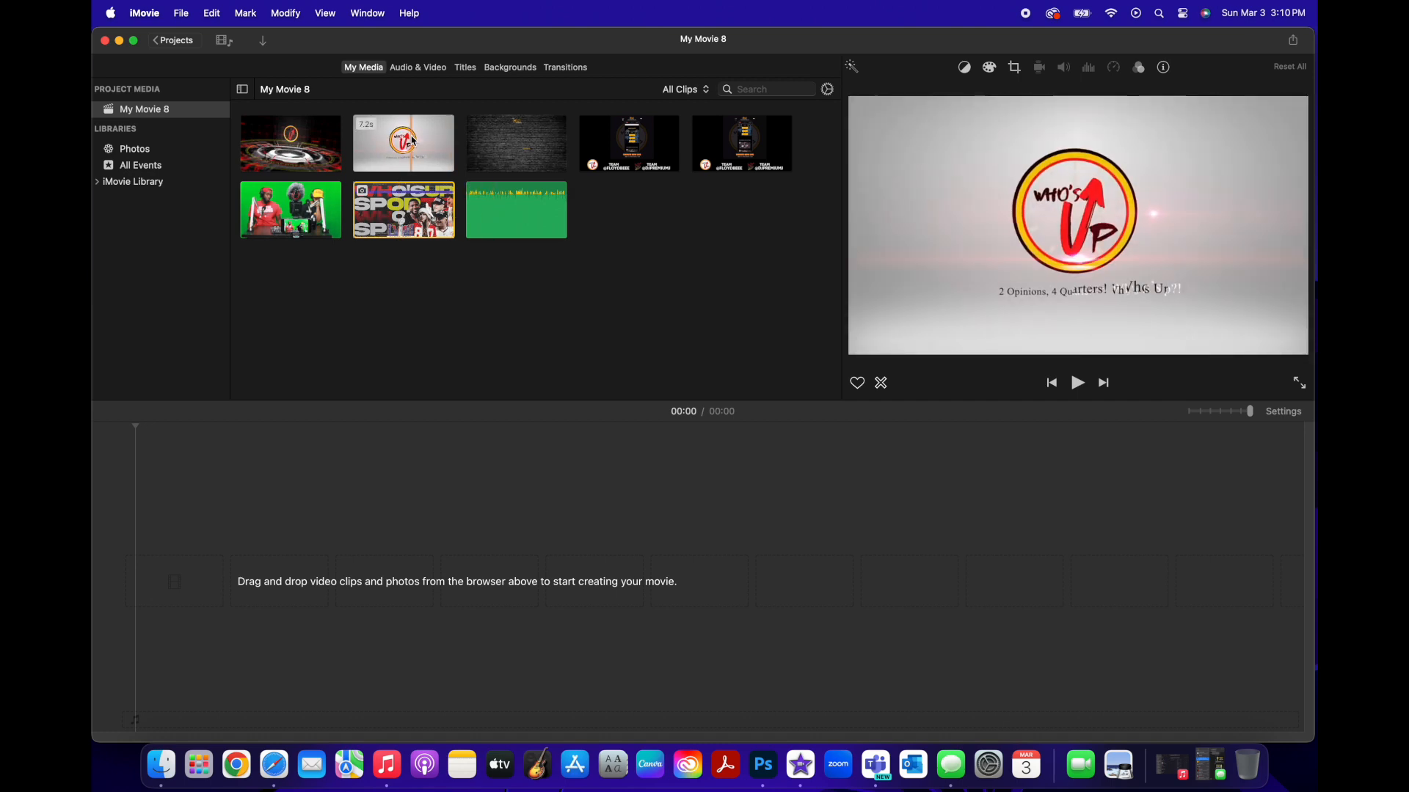
# Step: Add the Who's Up logo intro clip to the empty timeline and return the playhead to its start
pyautogui.moveTo(389, 134); pyautogui.dragTo(264, 528)
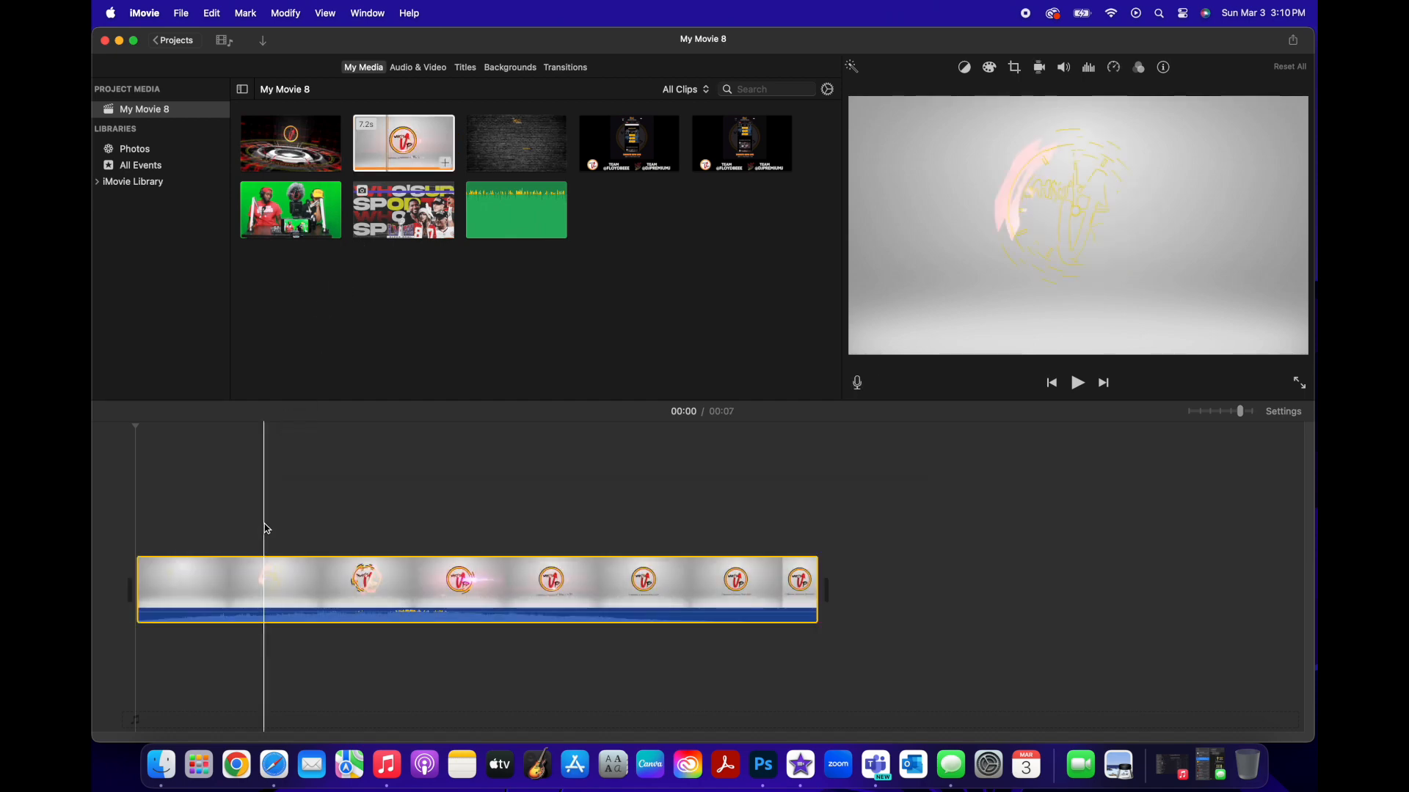
pyautogui.click(136, 528)
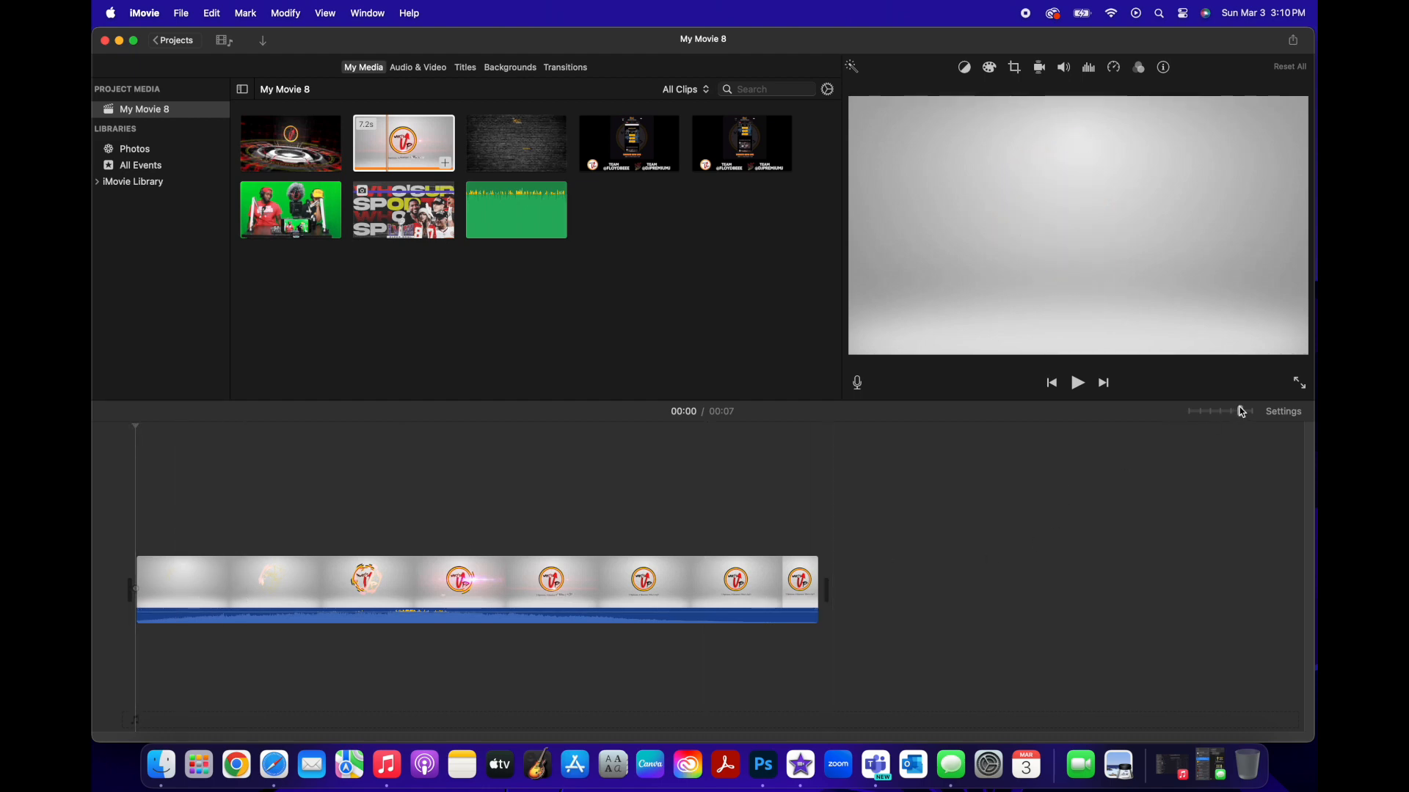
# Step: Examine the logo clip along the timeline at the closest and the widest zoom levels
pyautogui.moveTo(1243, 412); pyautogui.dragTo(1252, 411)
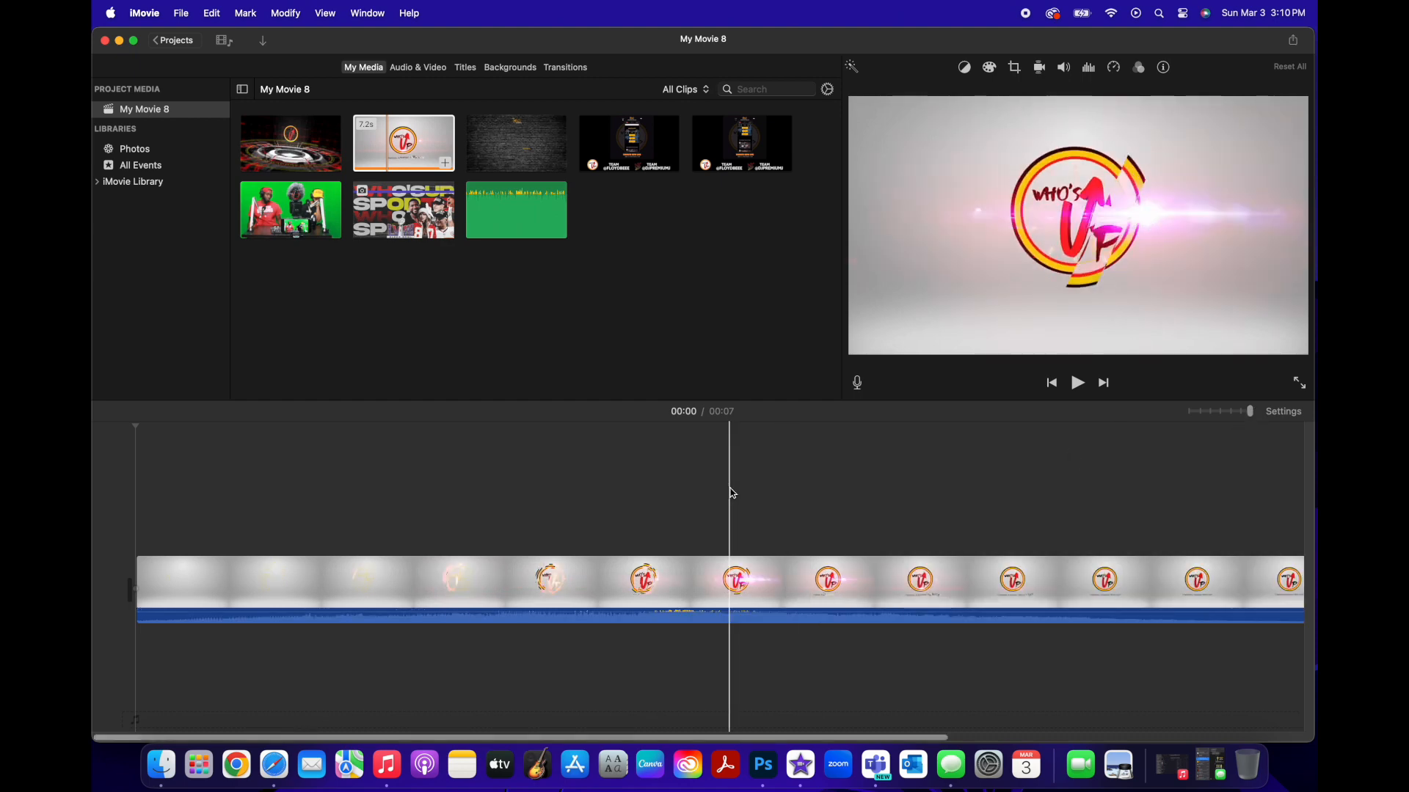
pyautogui.hscroll(10, 729, 492)
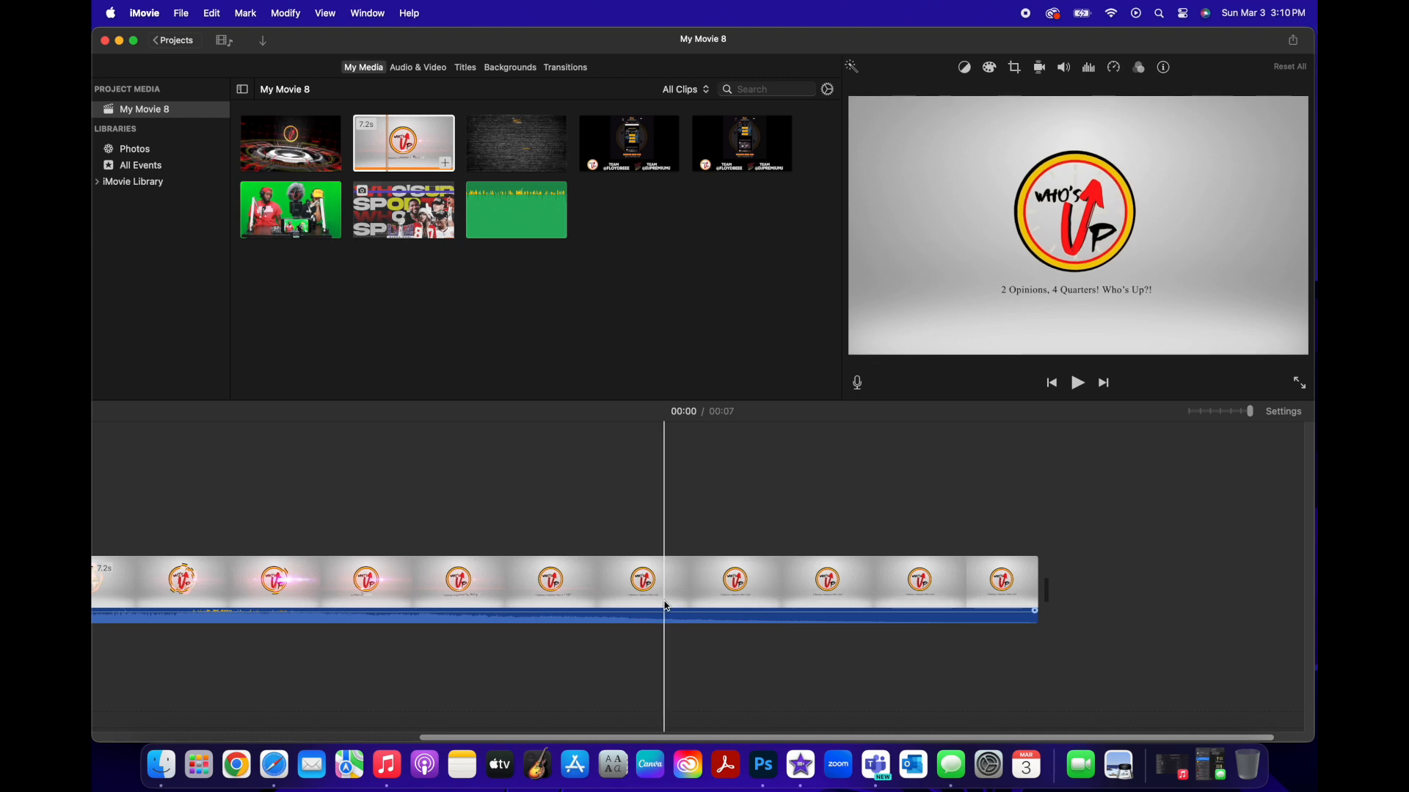
pyautogui.hscroll(-10, 665, 605)
pyautogui.hscroll(-3, 665, 605)
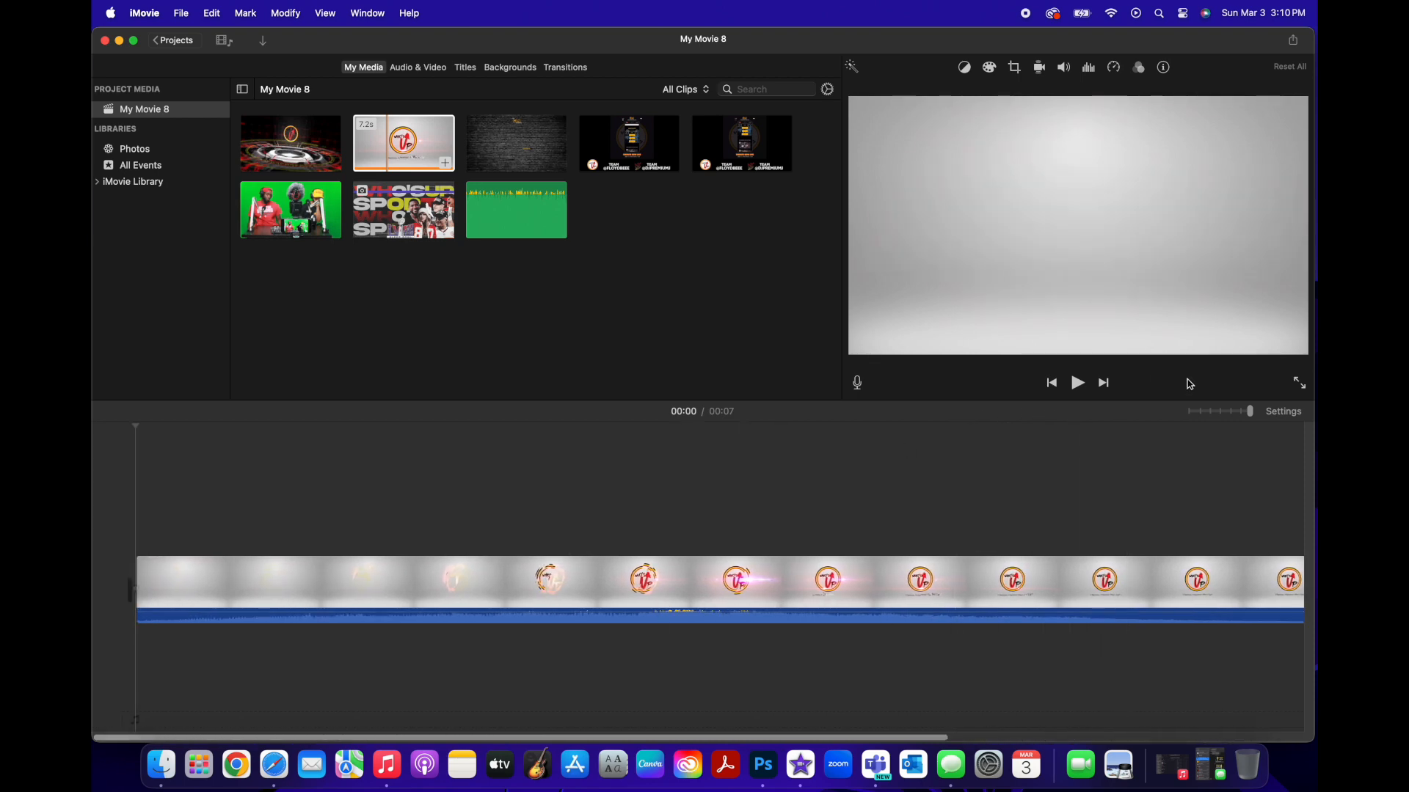
pyautogui.click(1191, 412)
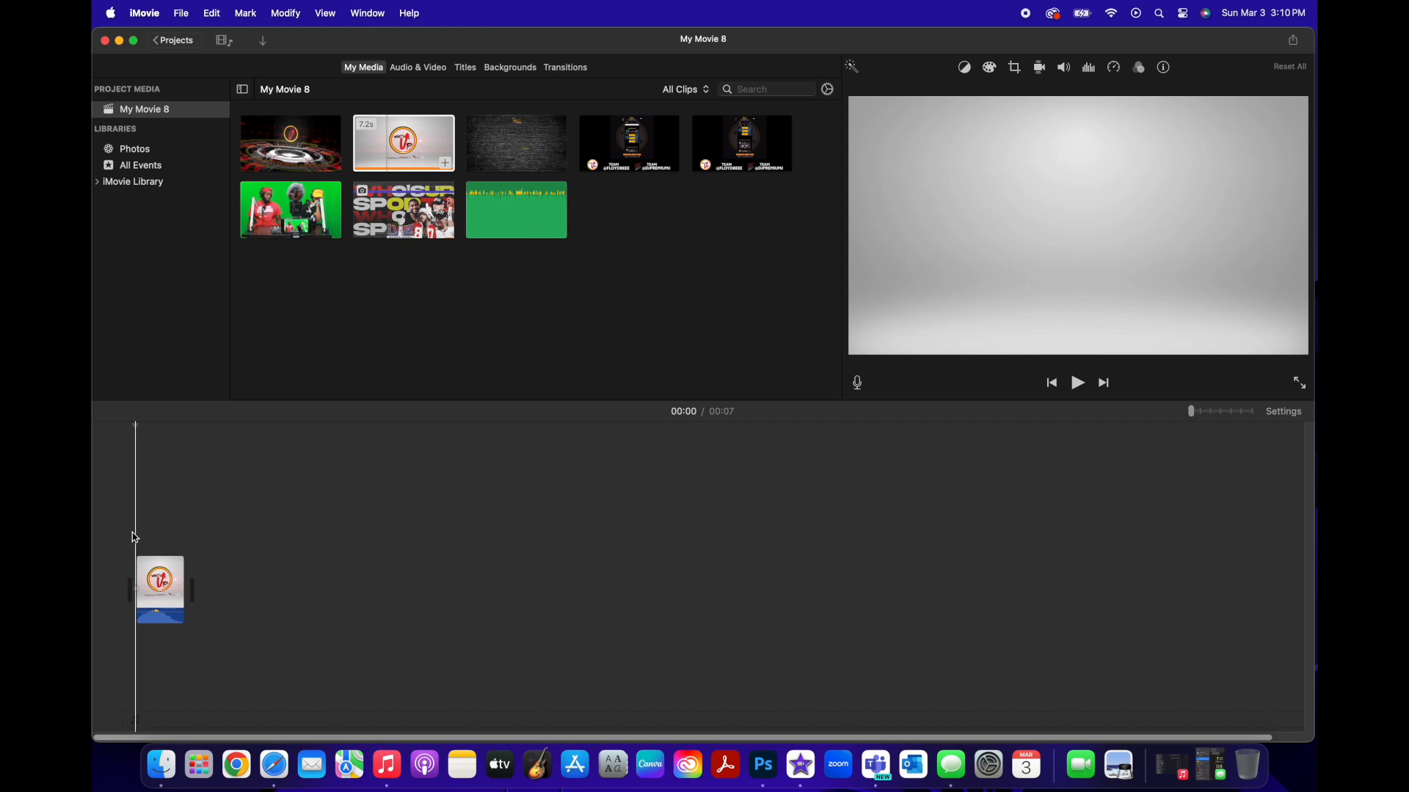
pyautogui.click(1207, 414)
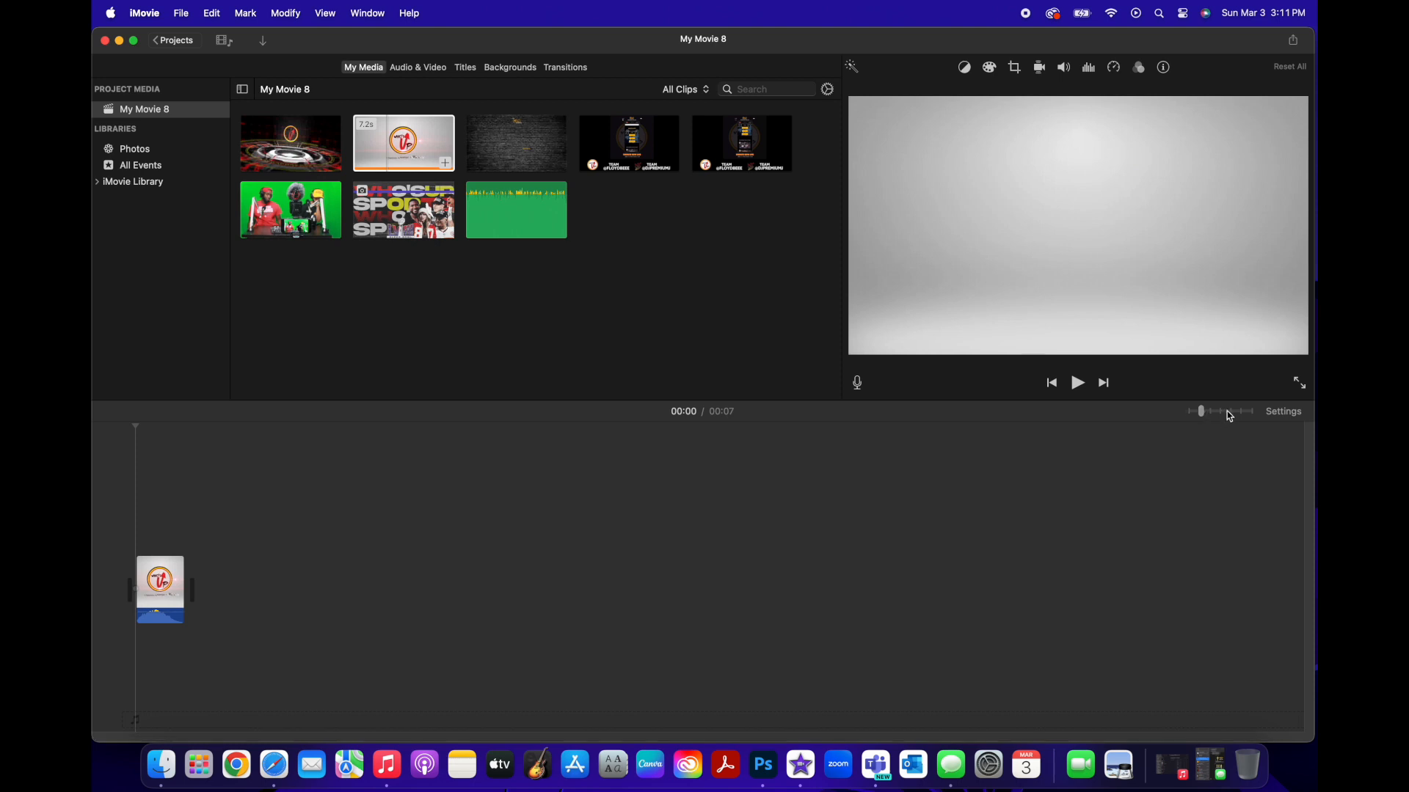
pyautogui.click(1250, 412)
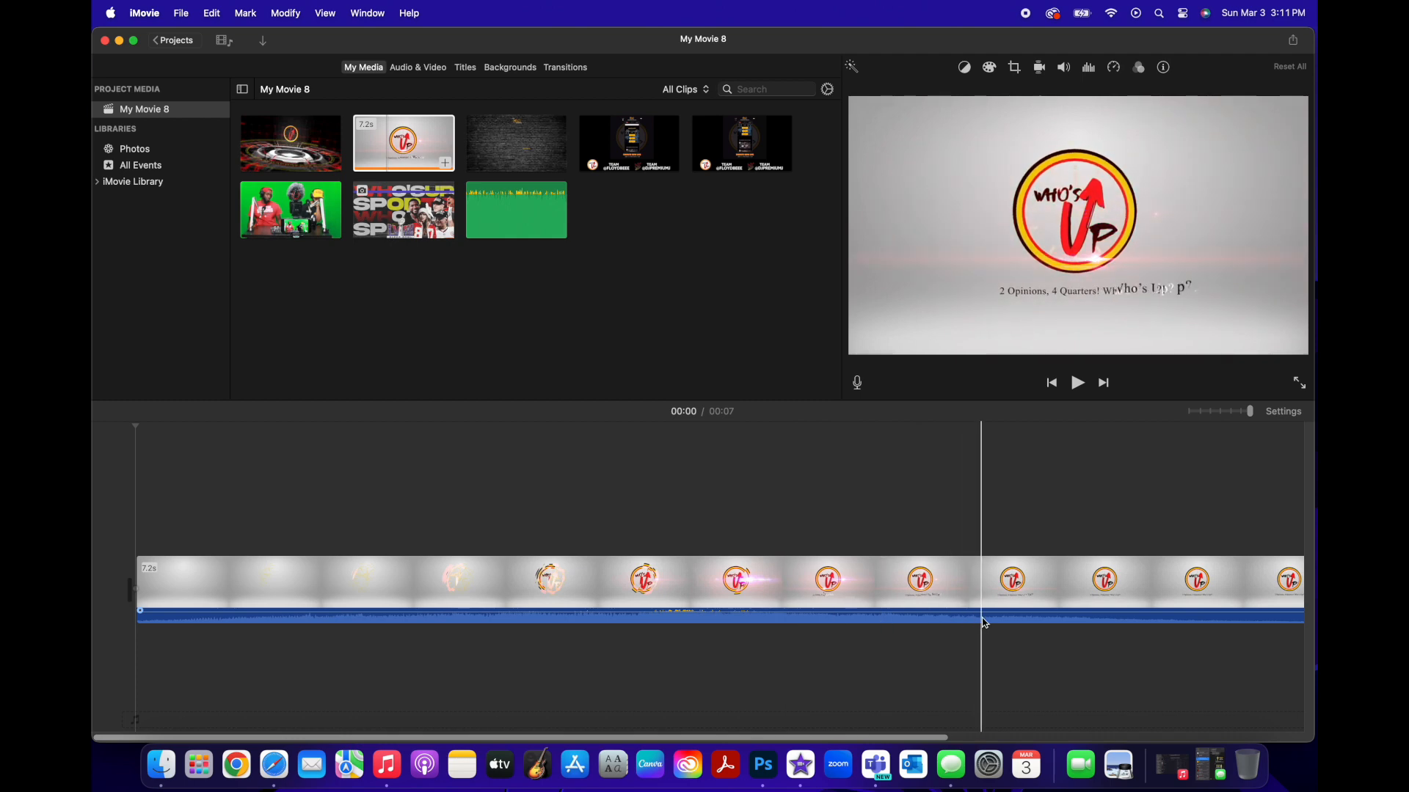
# Step: Crop the logo clip with Crop to Fill, using a slightly smaller frame centred around the logo
pyautogui.click(1083, 597)
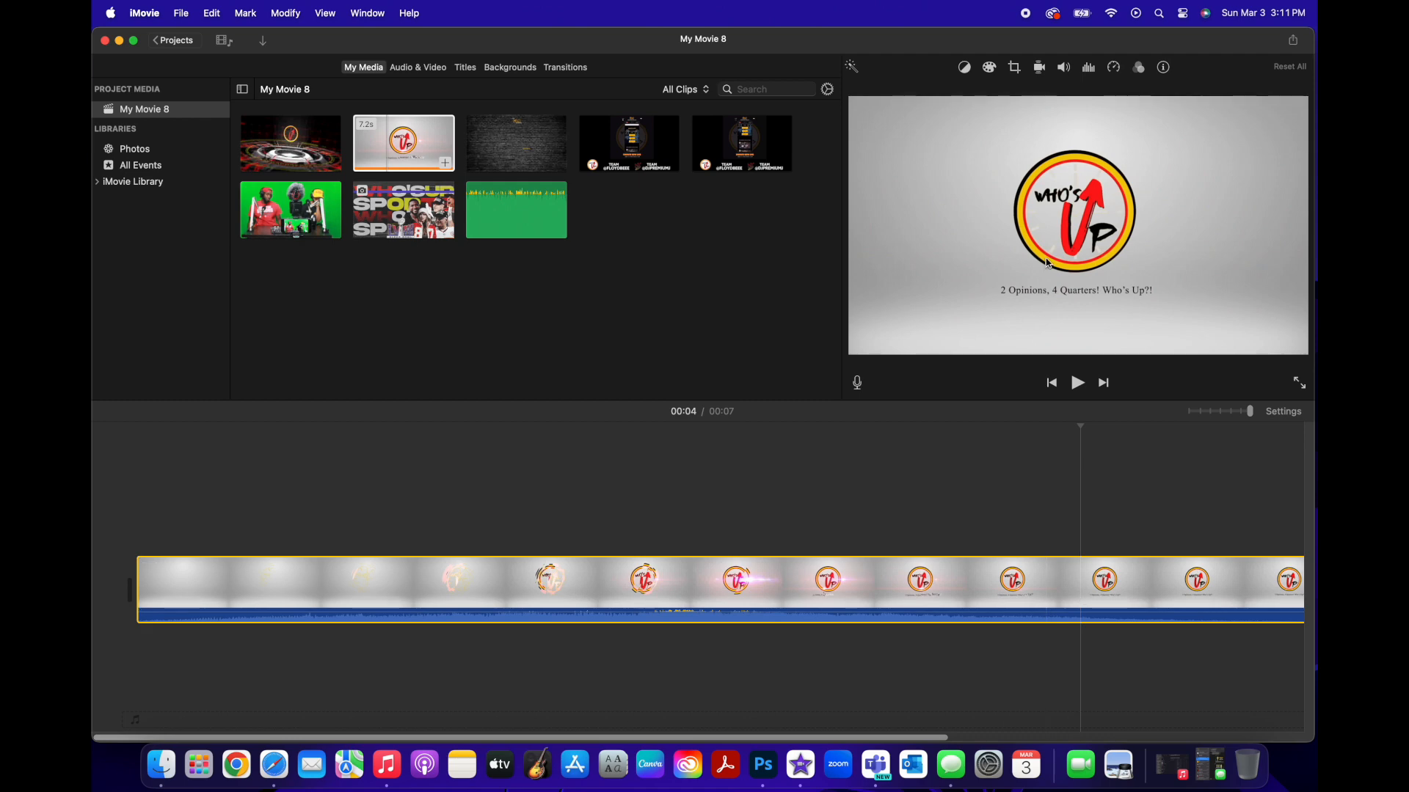
pyautogui.click(1016, 71)
pyautogui.click(983, 92)
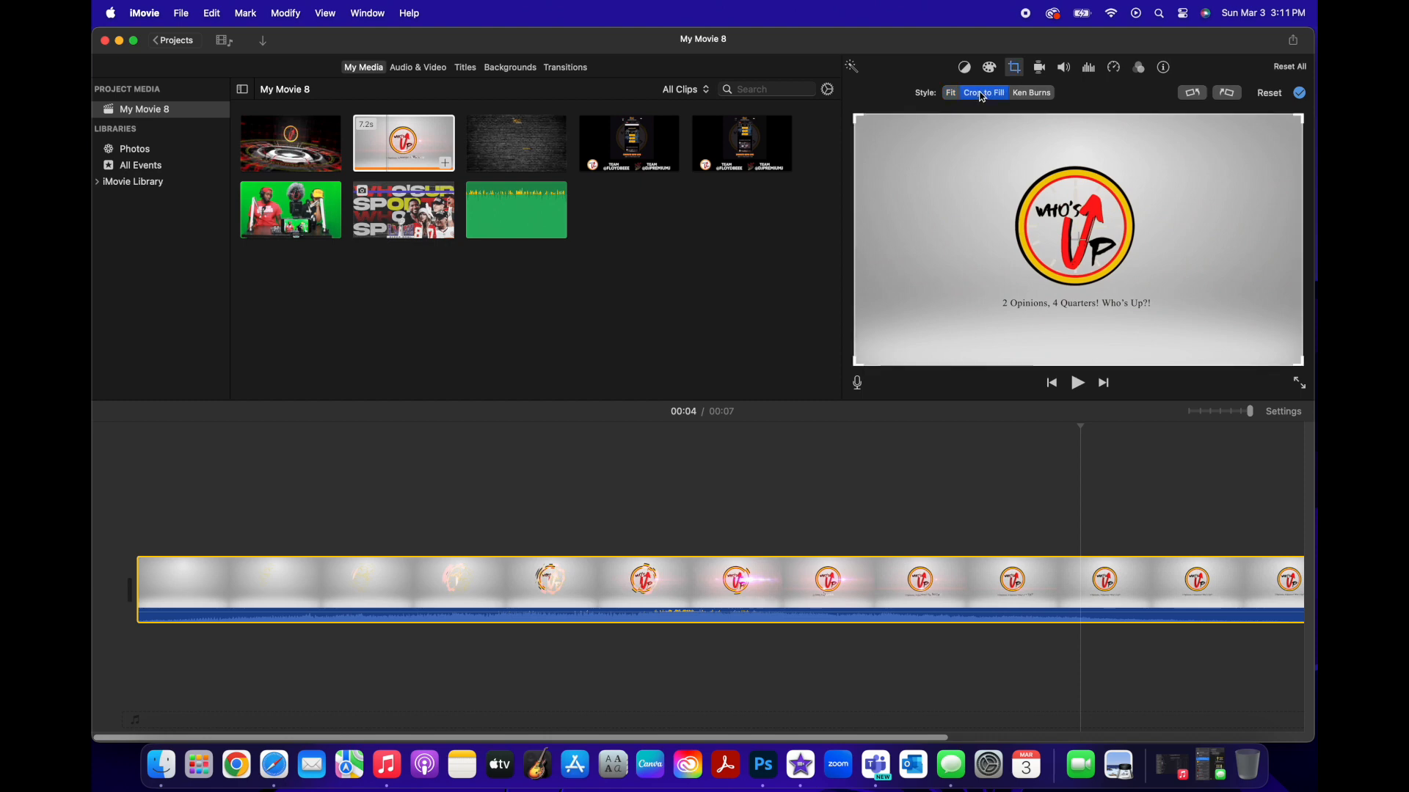
pyautogui.click(1019, 69)
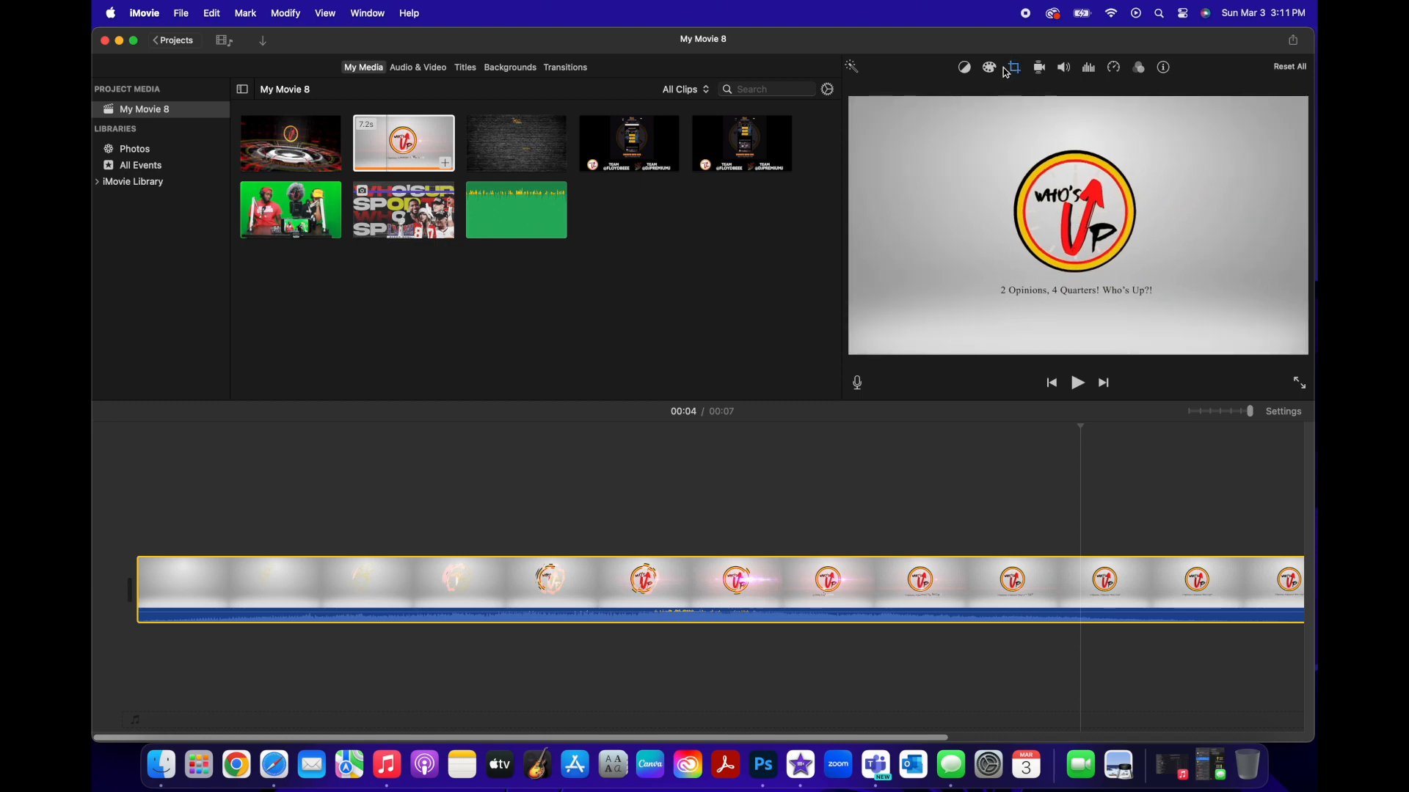
pyautogui.click(1017, 69)
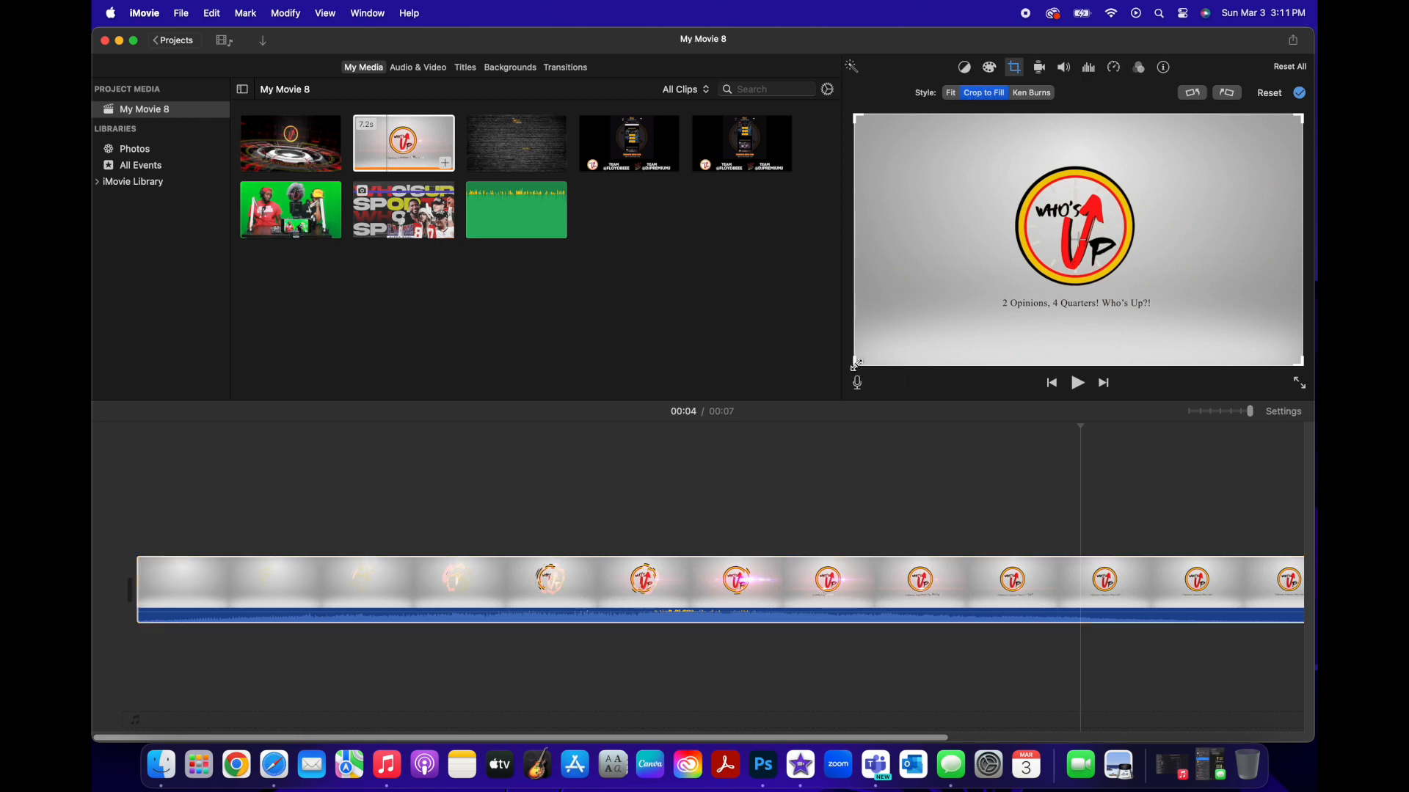
pyautogui.moveTo(856, 364); pyautogui.dragTo(930, 322)
pyautogui.moveTo(1092, 205); pyautogui.dragTo(1053, 225)
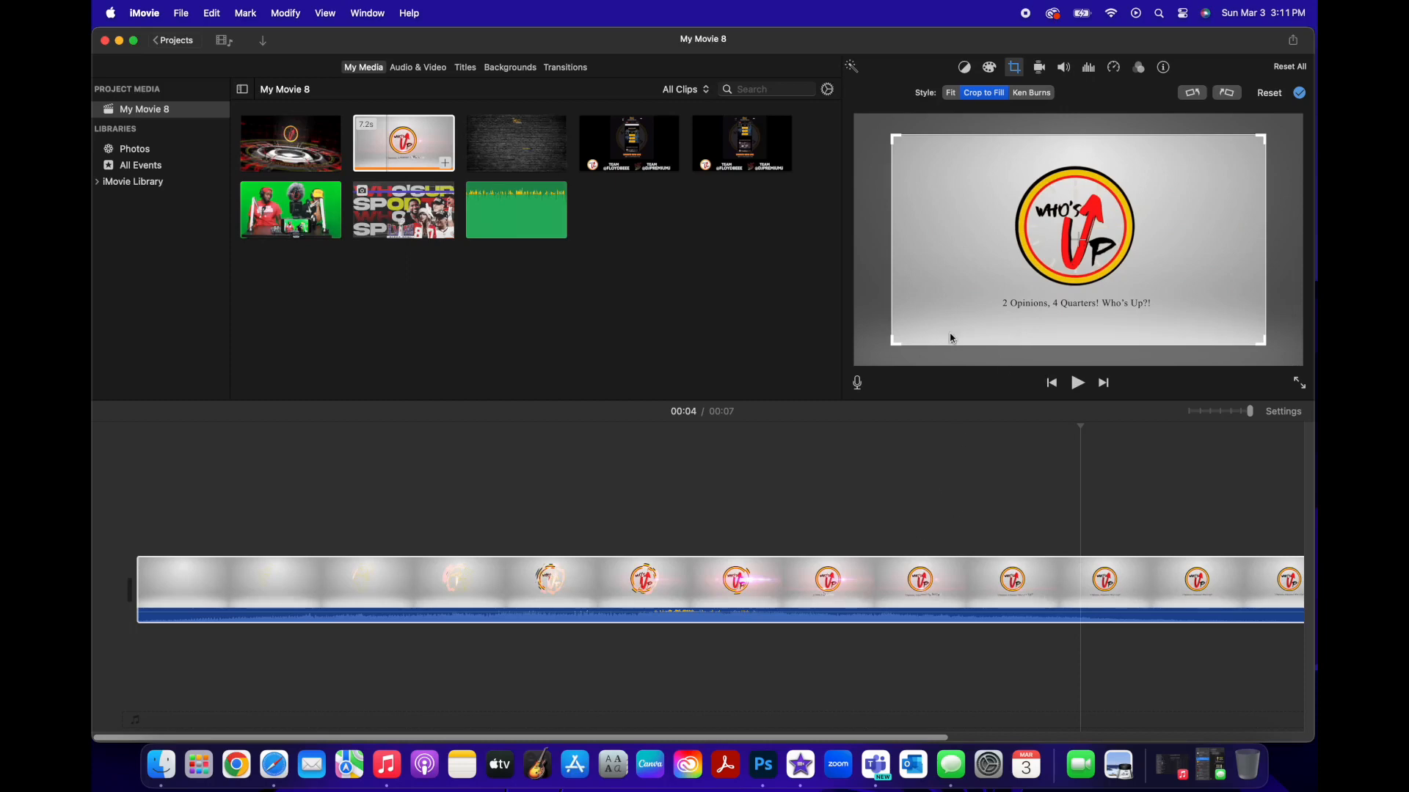
pyautogui.click(939, 513)
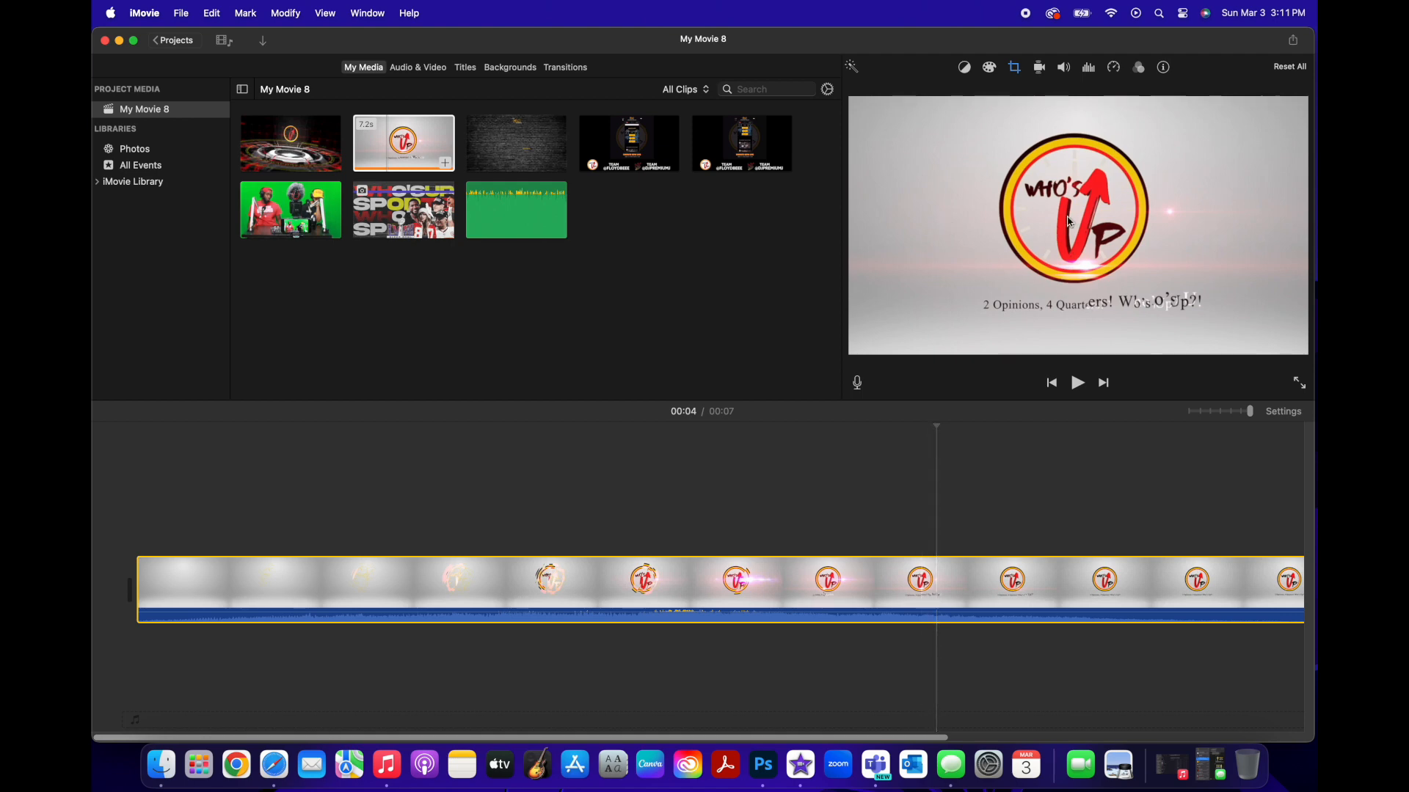
# Step: Try the Fit style on the logo clip, then apply the Ken Burns style to it
pyautogui.click(1014, 69)
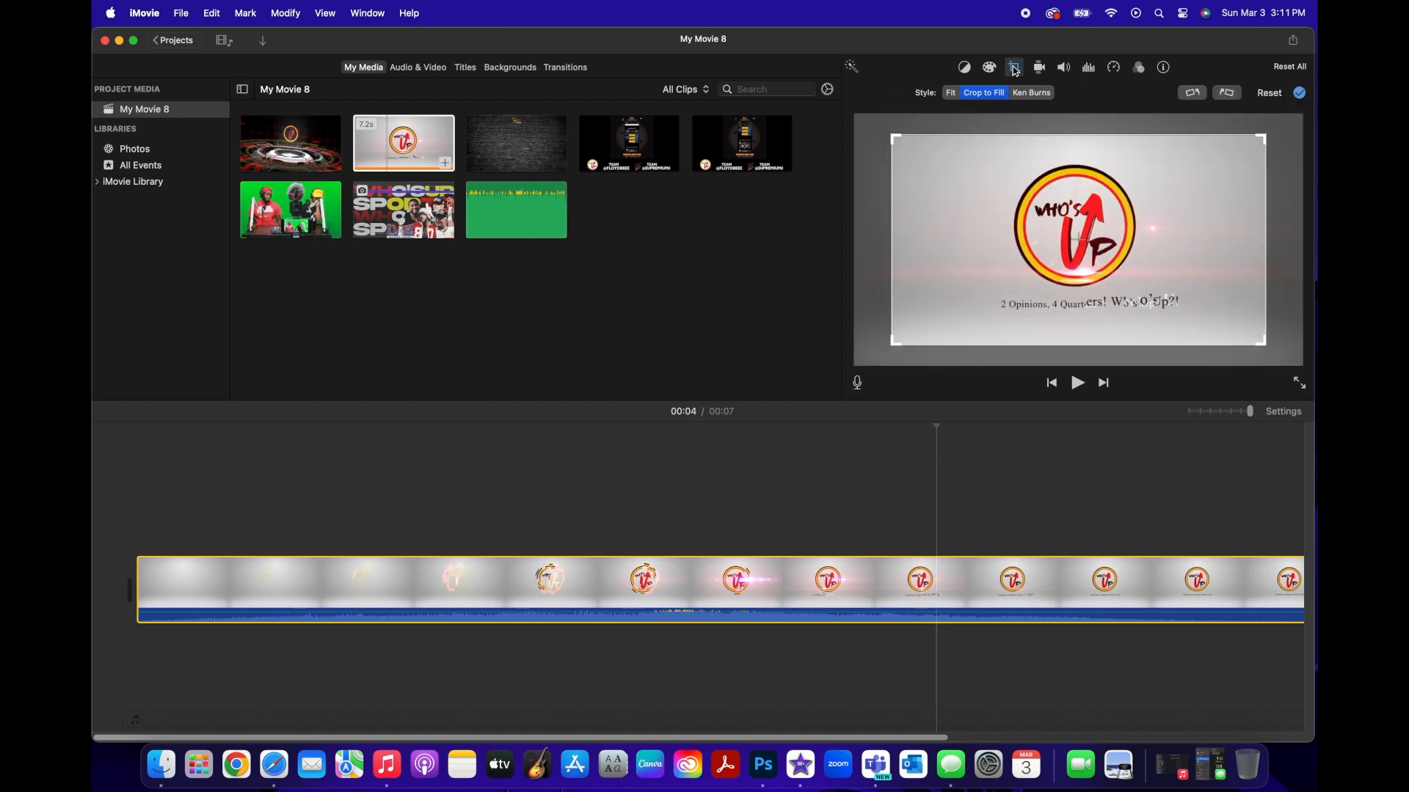
pyautogui.click(953, 94)
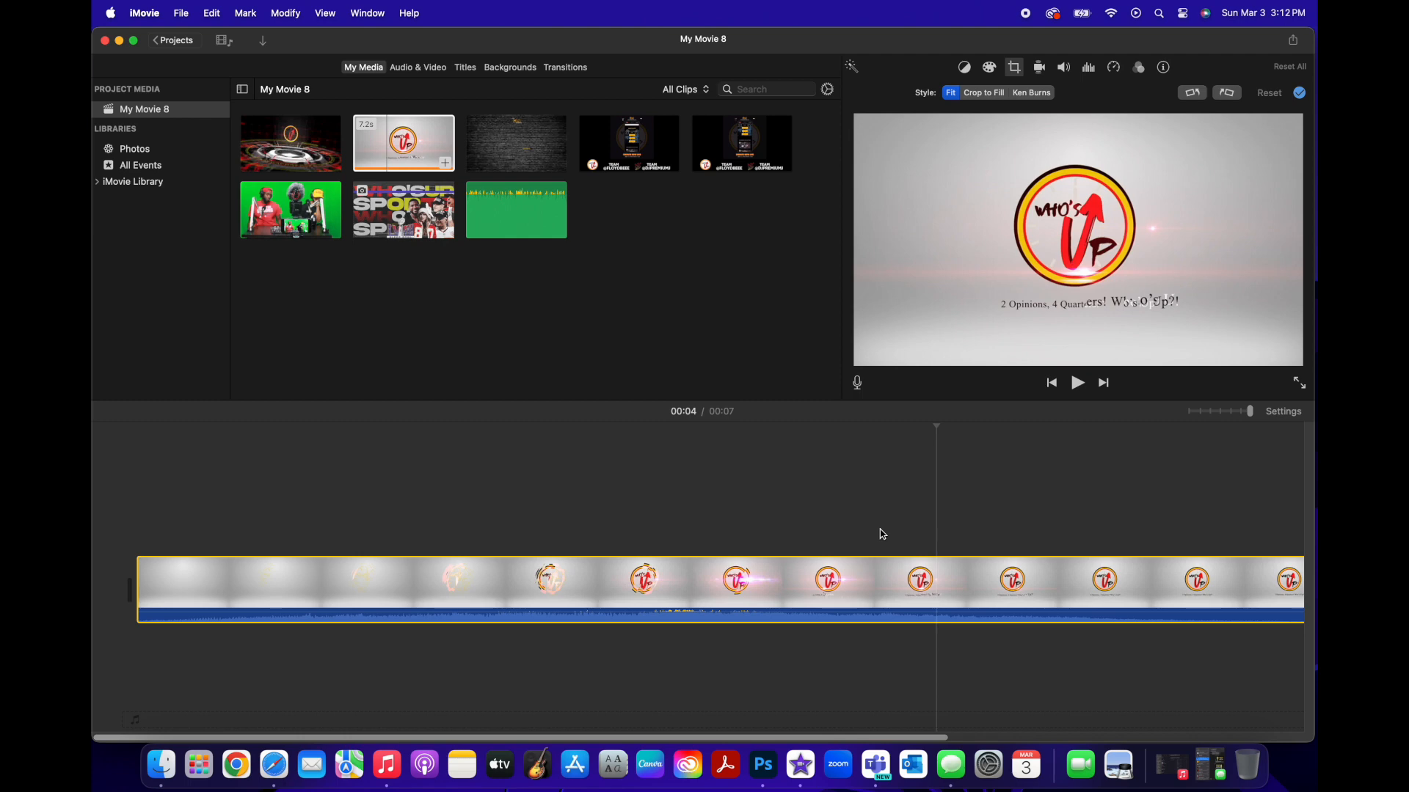
pyautogui.click(1016, 94)
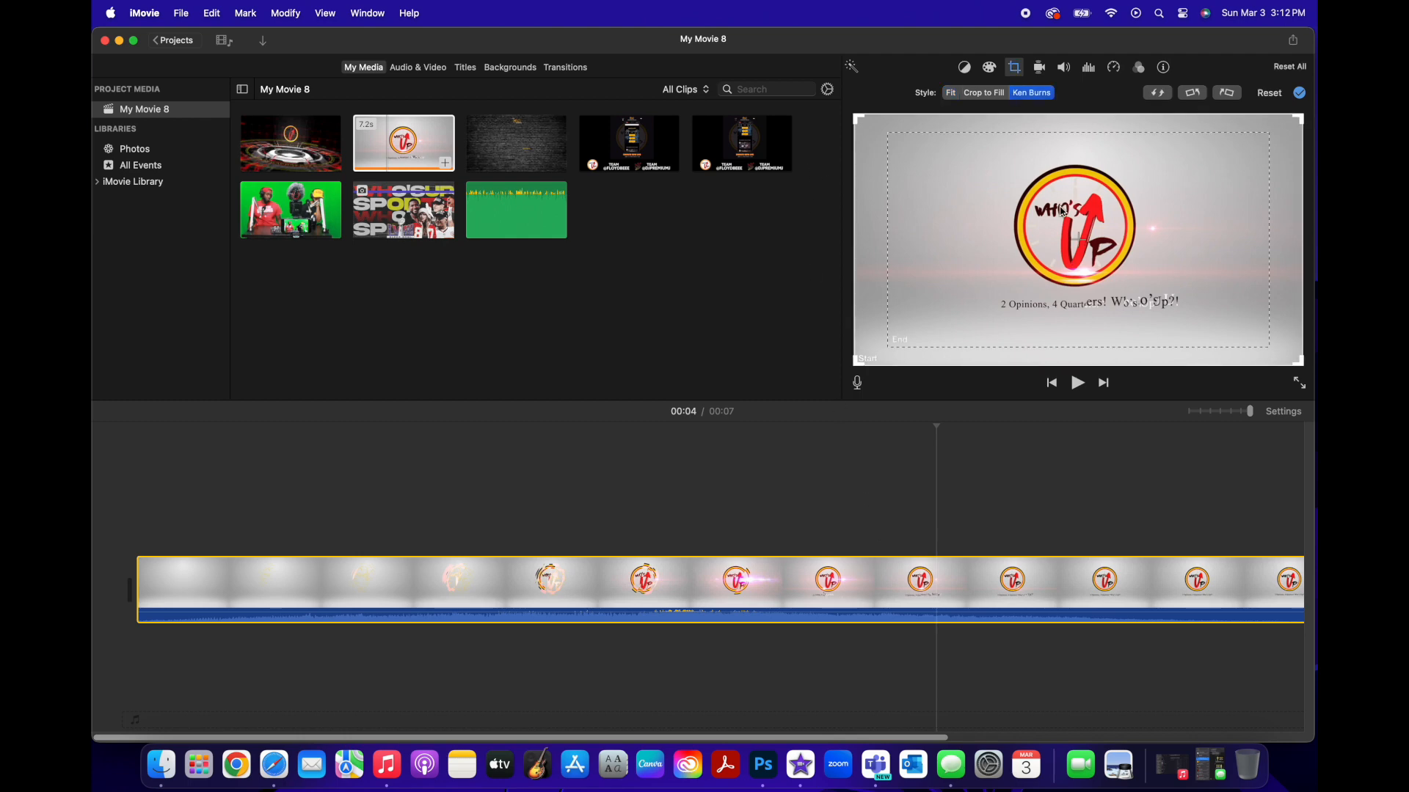
pyautogui.click(893, 532)
pyautogui.click(1014, 67)
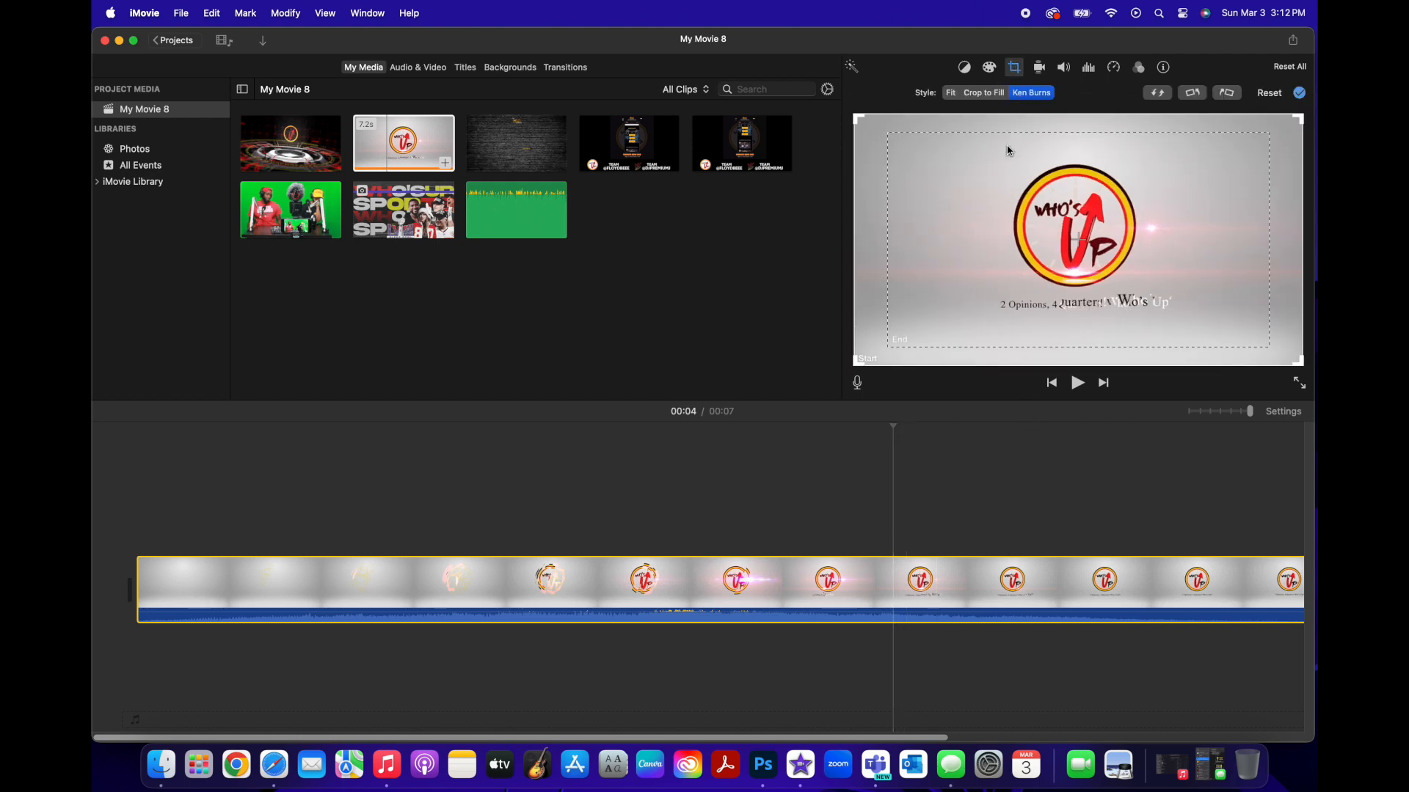
pyautogui.click(878, 473)
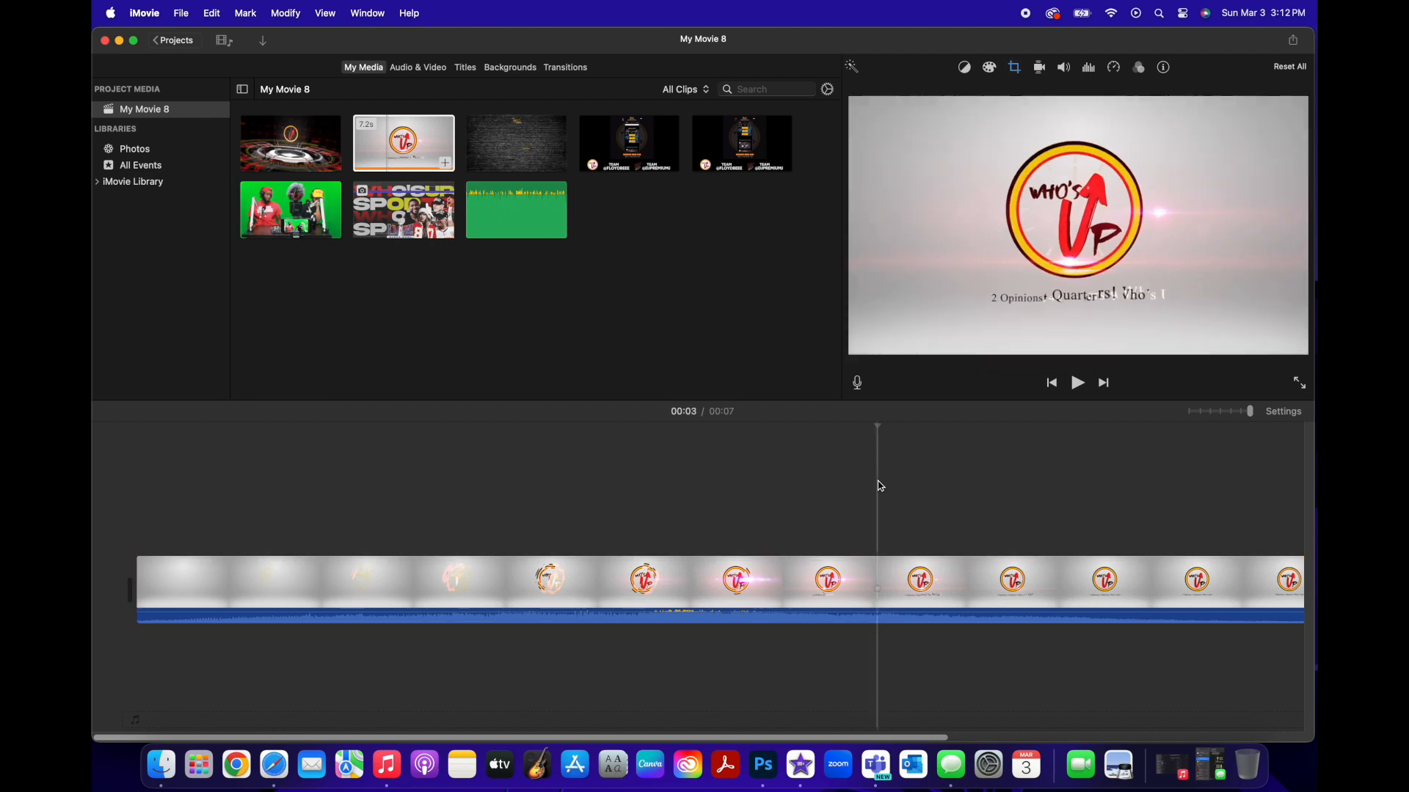
# Step: Add the Who's Up Sports Super Bowl image after the logo clip in the timeline and play it back
pyautogui.click(1190, 412)
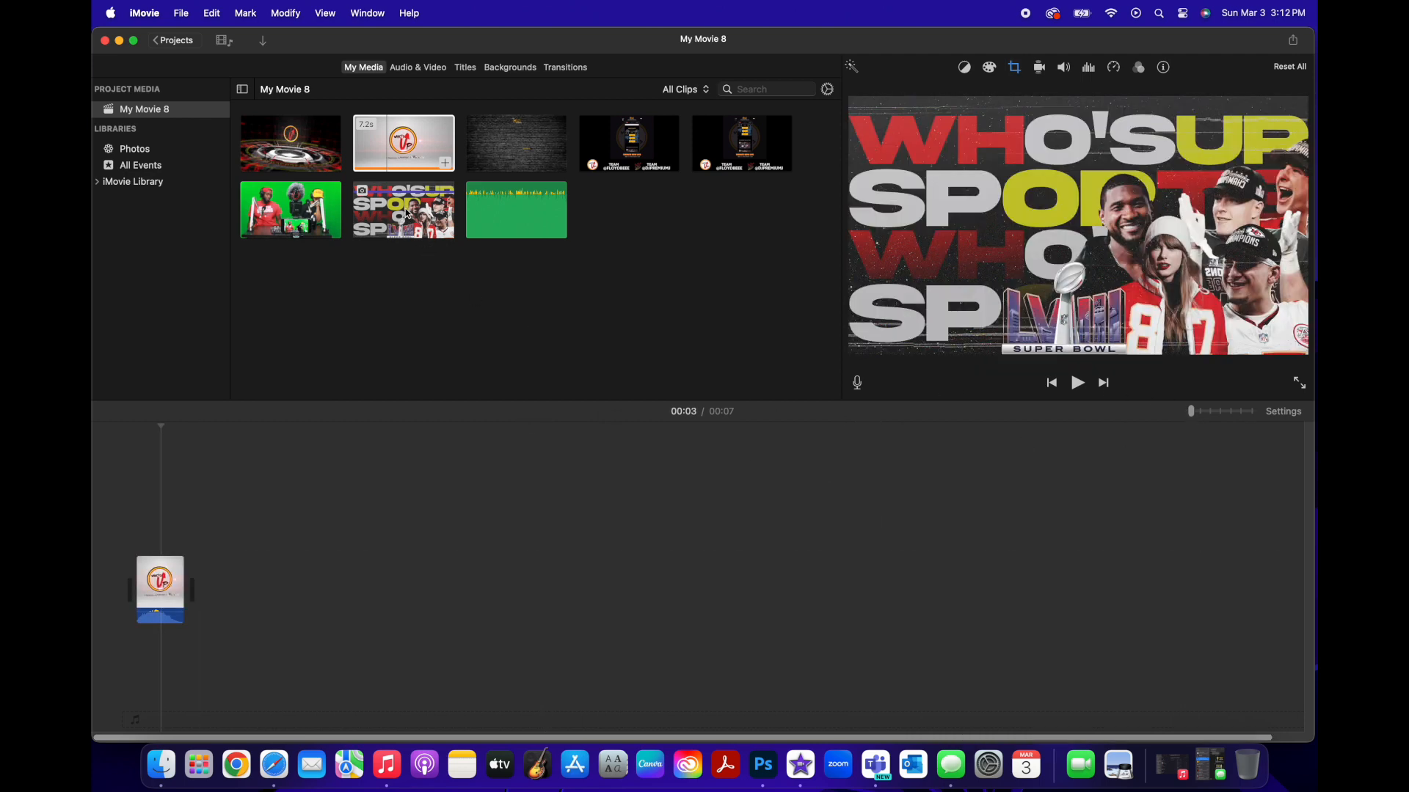
pyautogui.click(376, 357)
pyautogui.moveTo(390, 205); pyautogui.dragTo(322, 470)
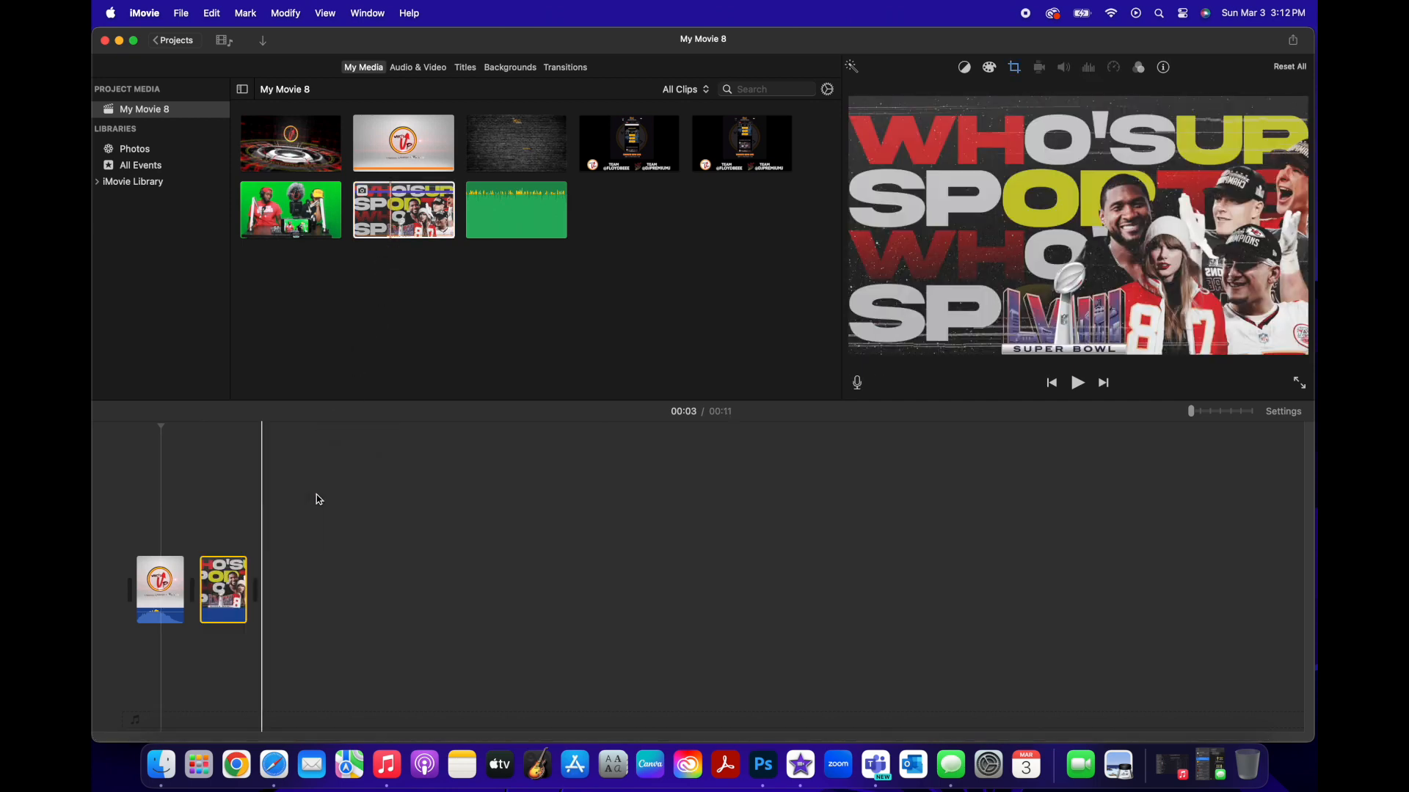
pyautogui.click(195, 517)
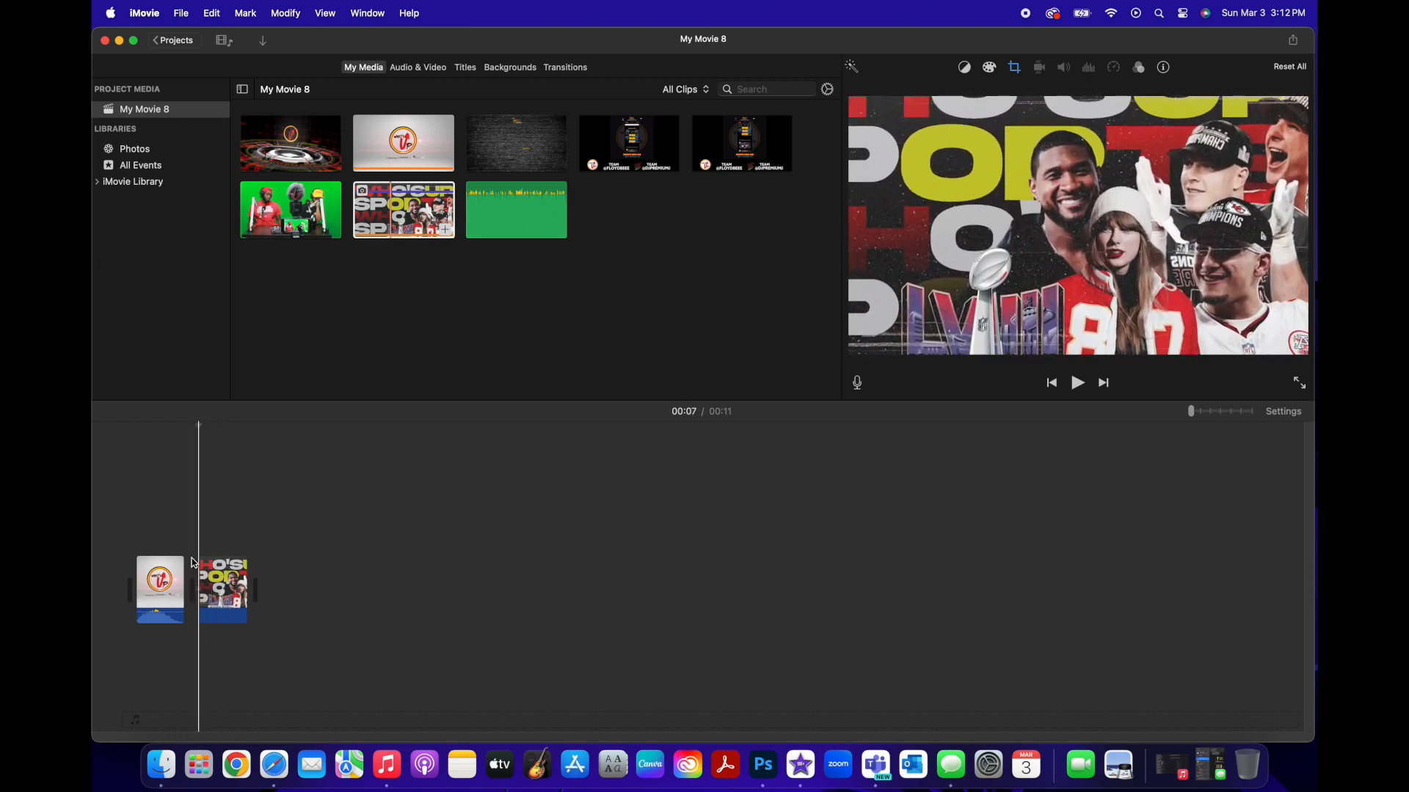
pyautogui.press('space')
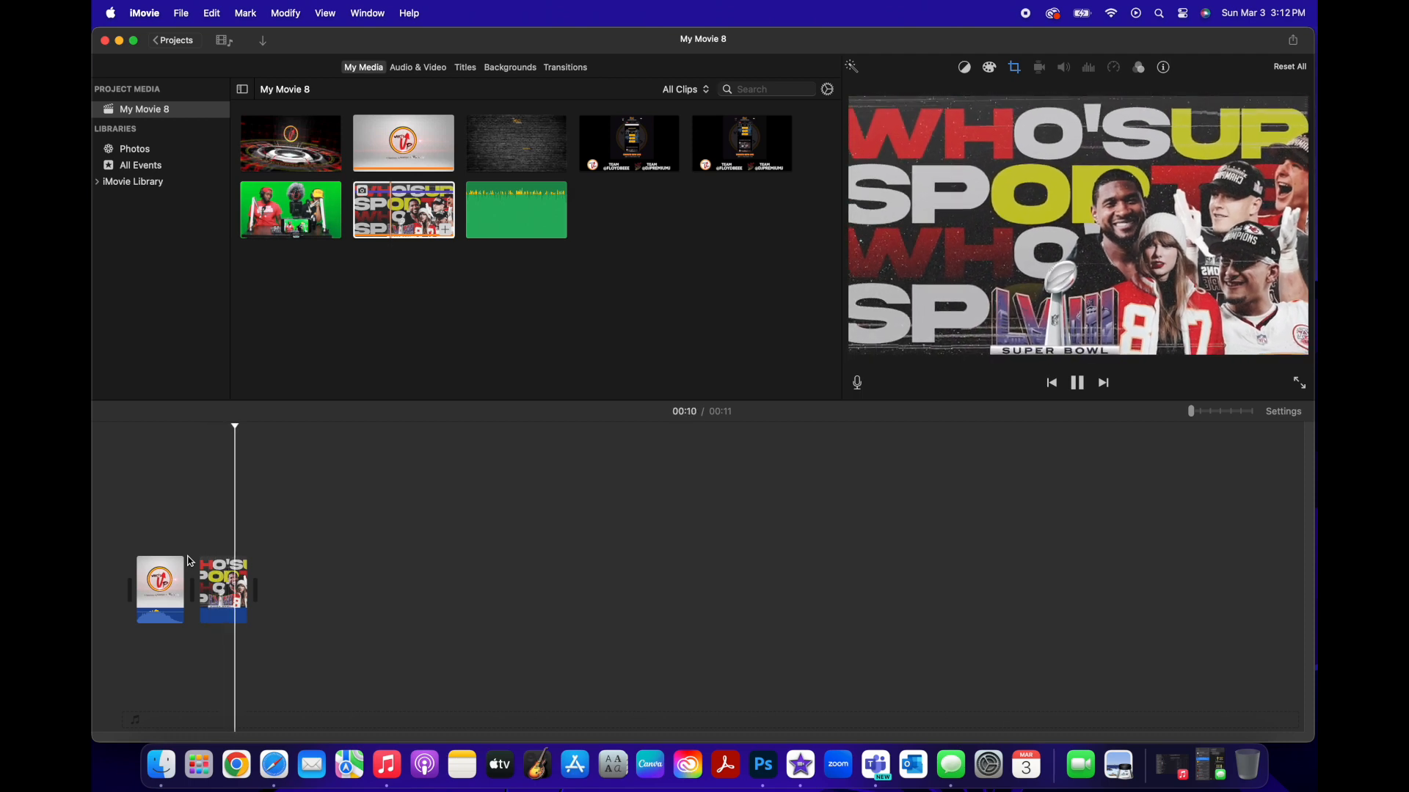
# Step: Move the Ken Burns start frame slightly upward on the Super Bowl image clip and play it back
pyautogui.click(215, 587)
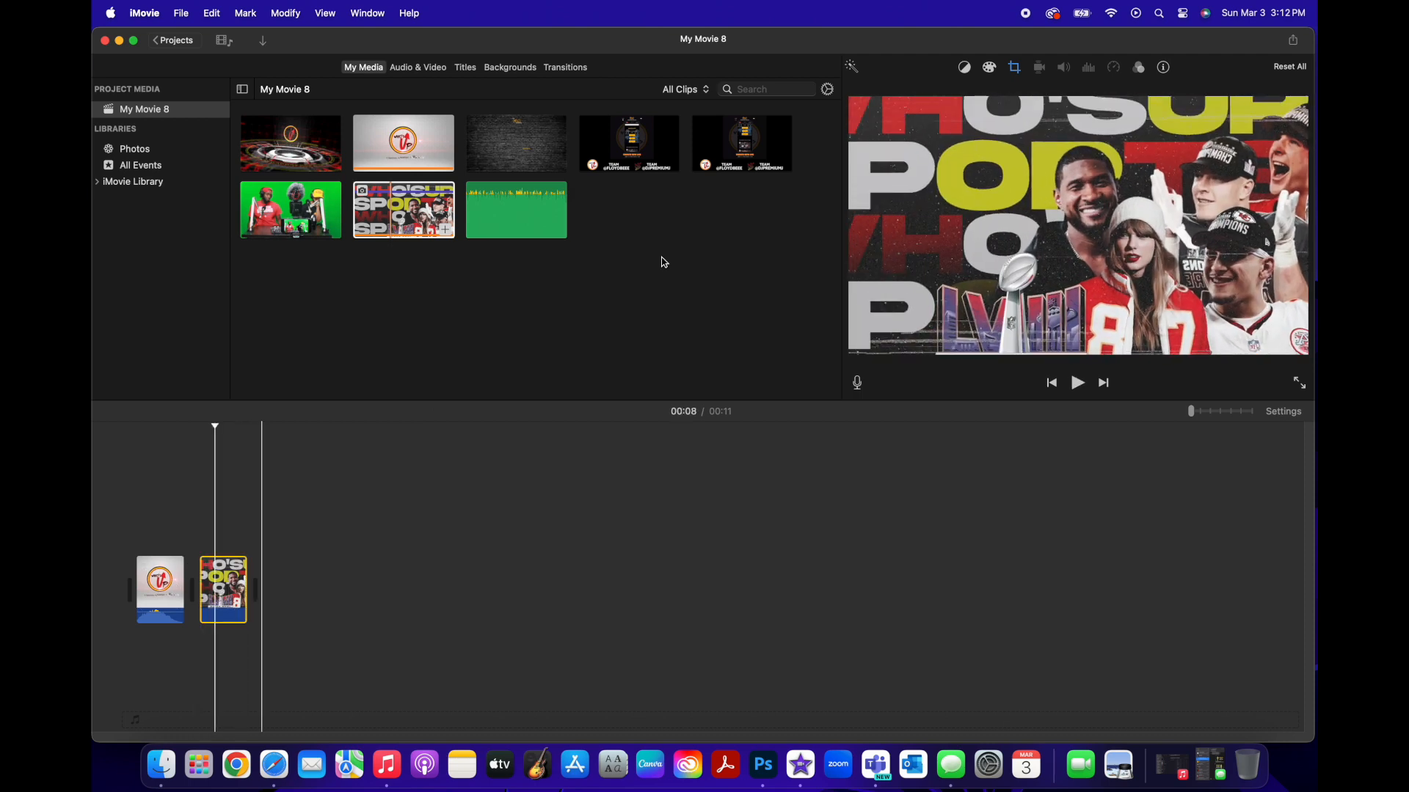
pyautogui.click(1016, 66)
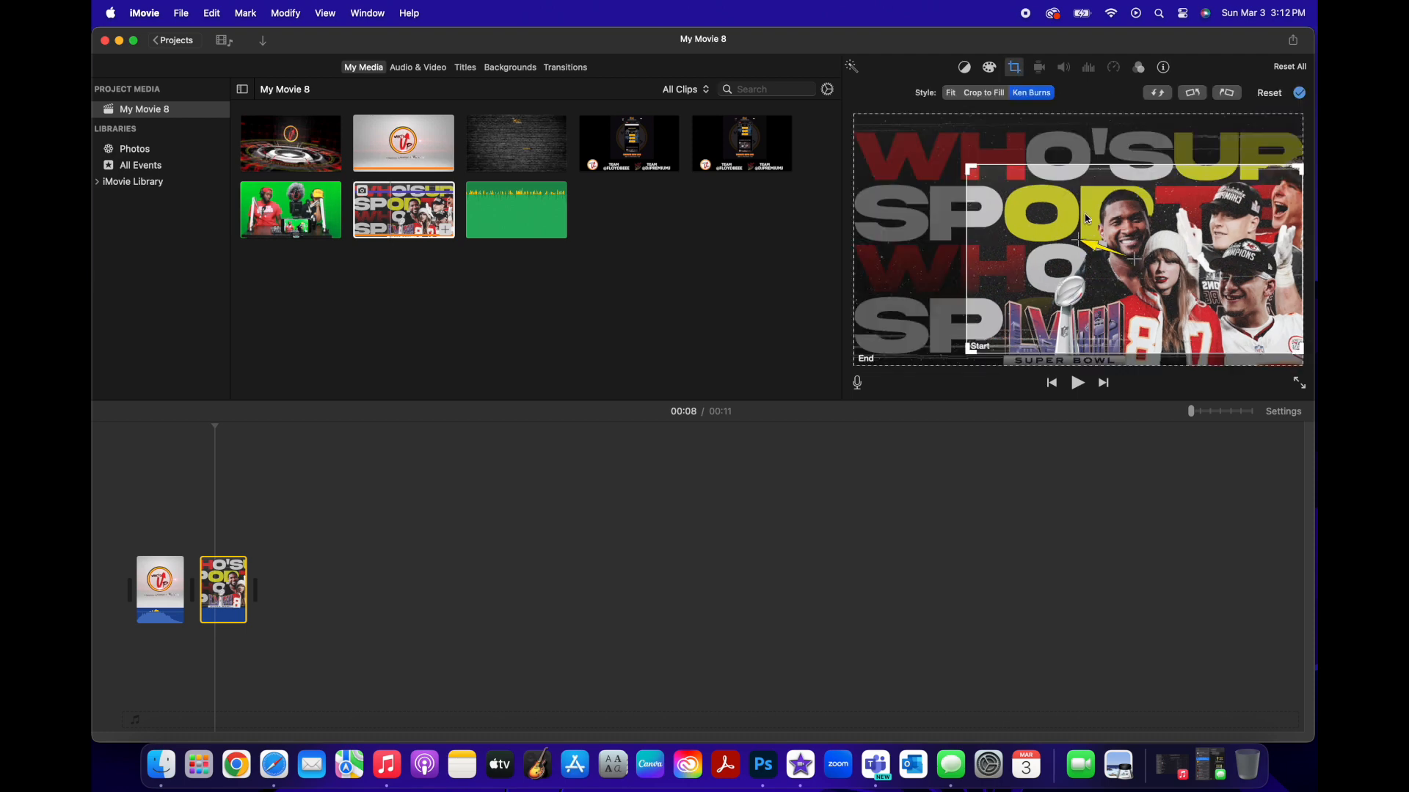
pyautogui.moveTo(1118, 242)
pyautogui.mouseDown()
pyautogui.moveTo(1022, 267)
pyautogui.moveTo(1139, 228)
pyautogui.mouseUp()
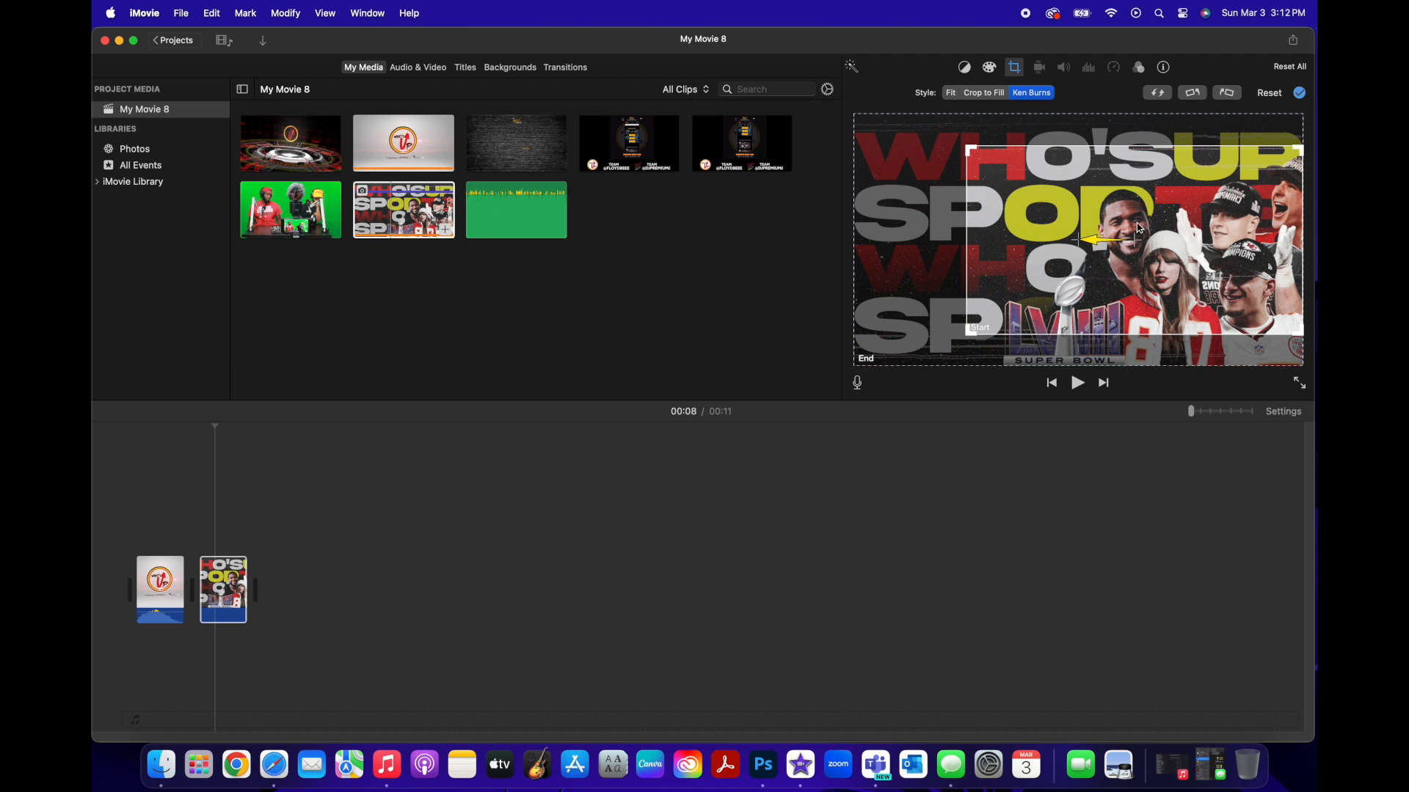
pyautogui.click(227, 518)
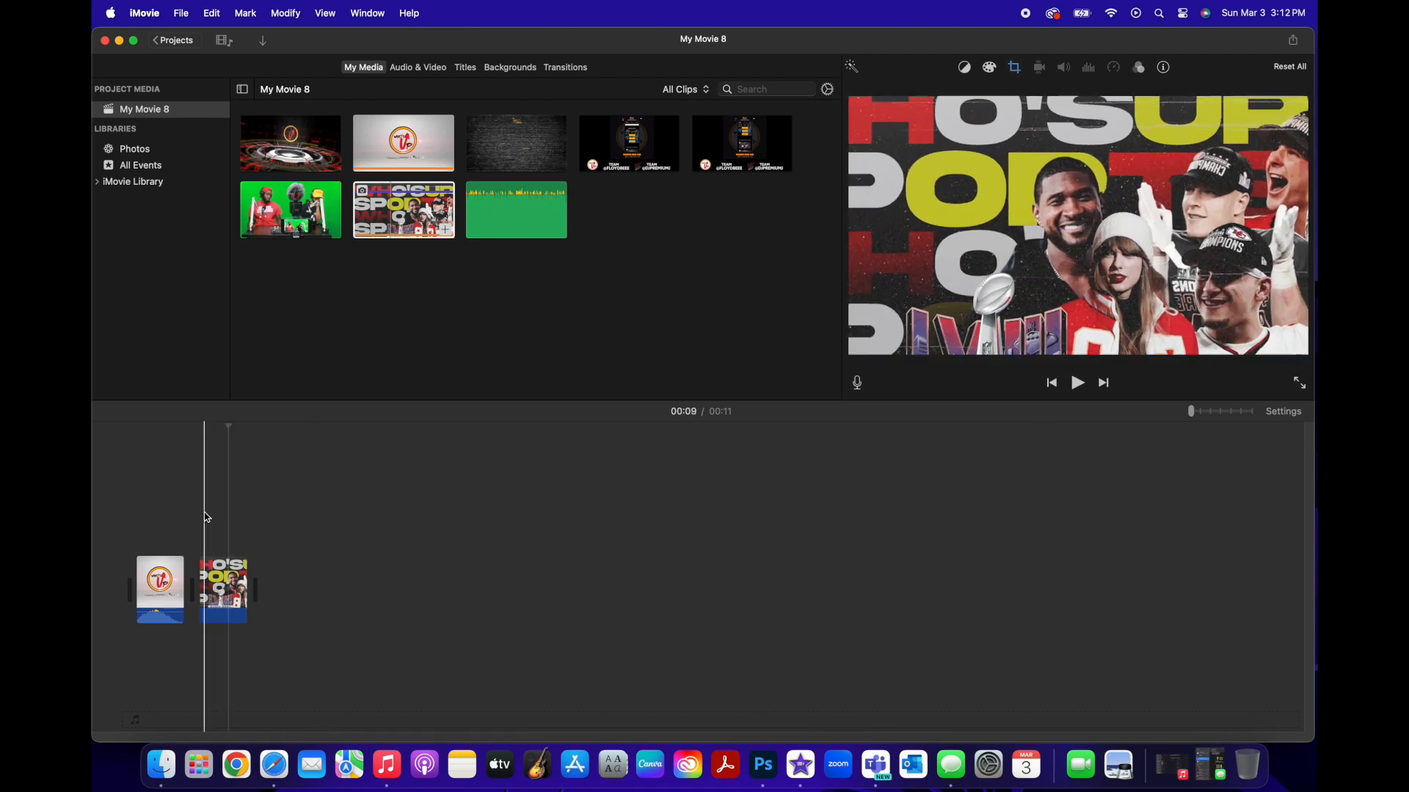
pyautogui.press('space')
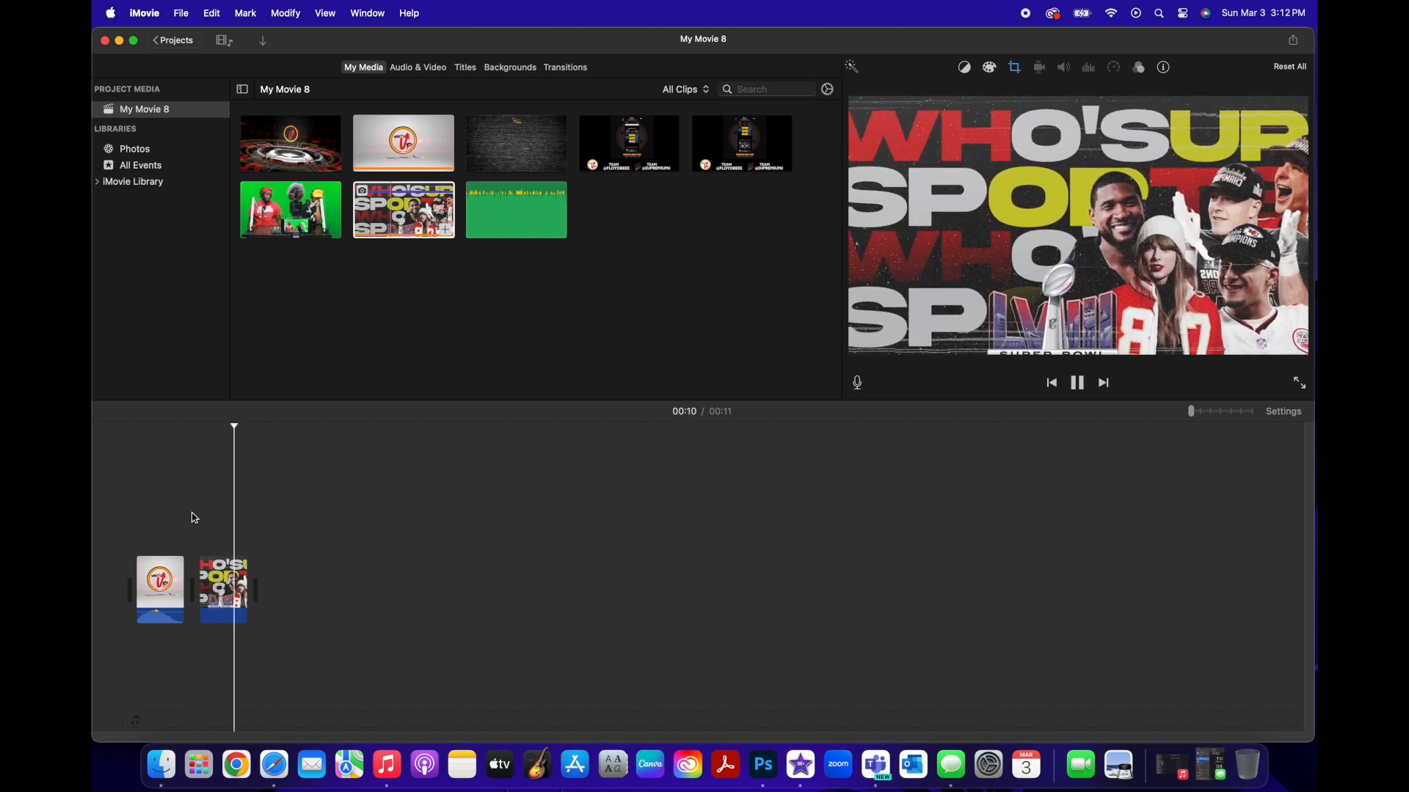
pyautogui.press('space')
# Step: Change the Super Bowl image clip's crop style to Fit and play it back in the timeline
pyautogui.click(213, 587)
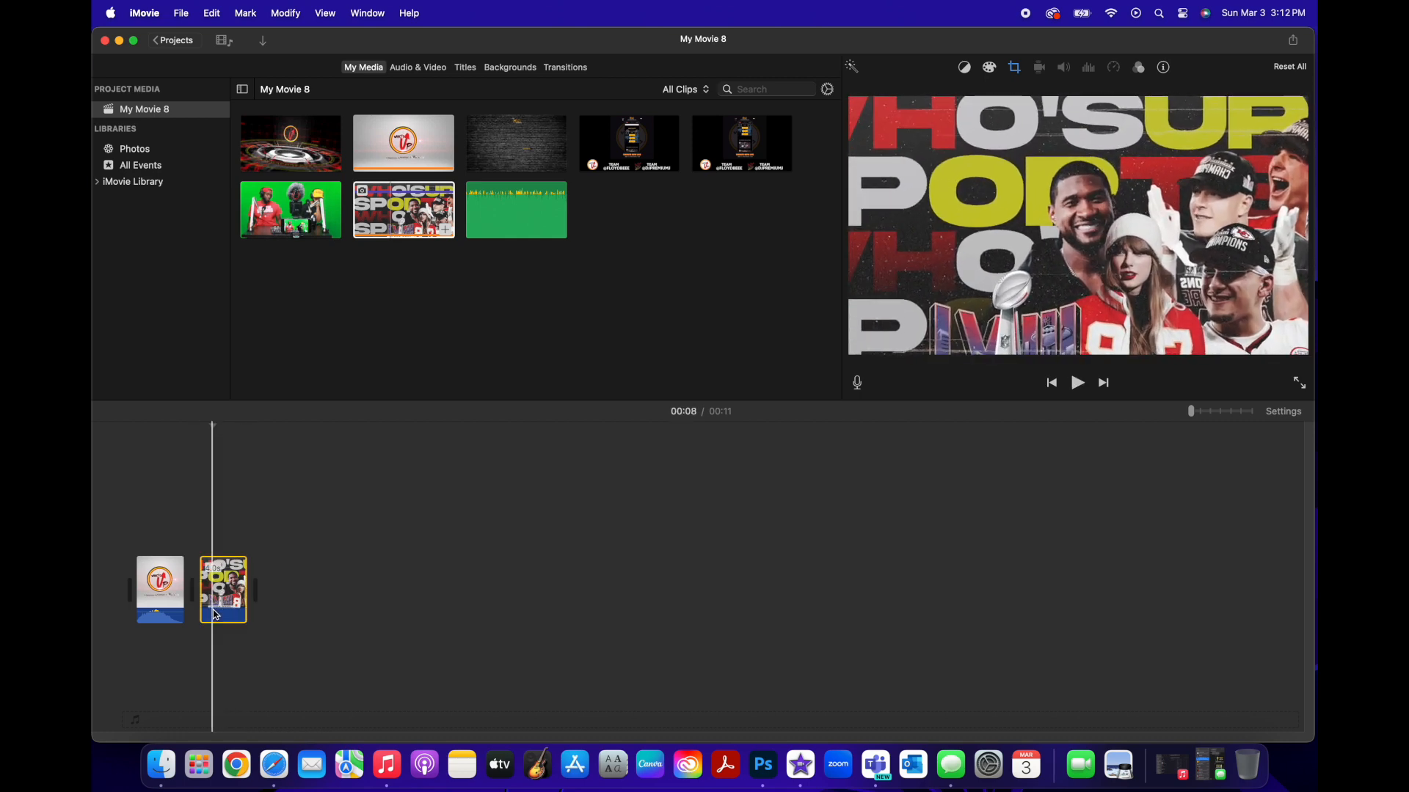
pyautogui.click(1014, 67)
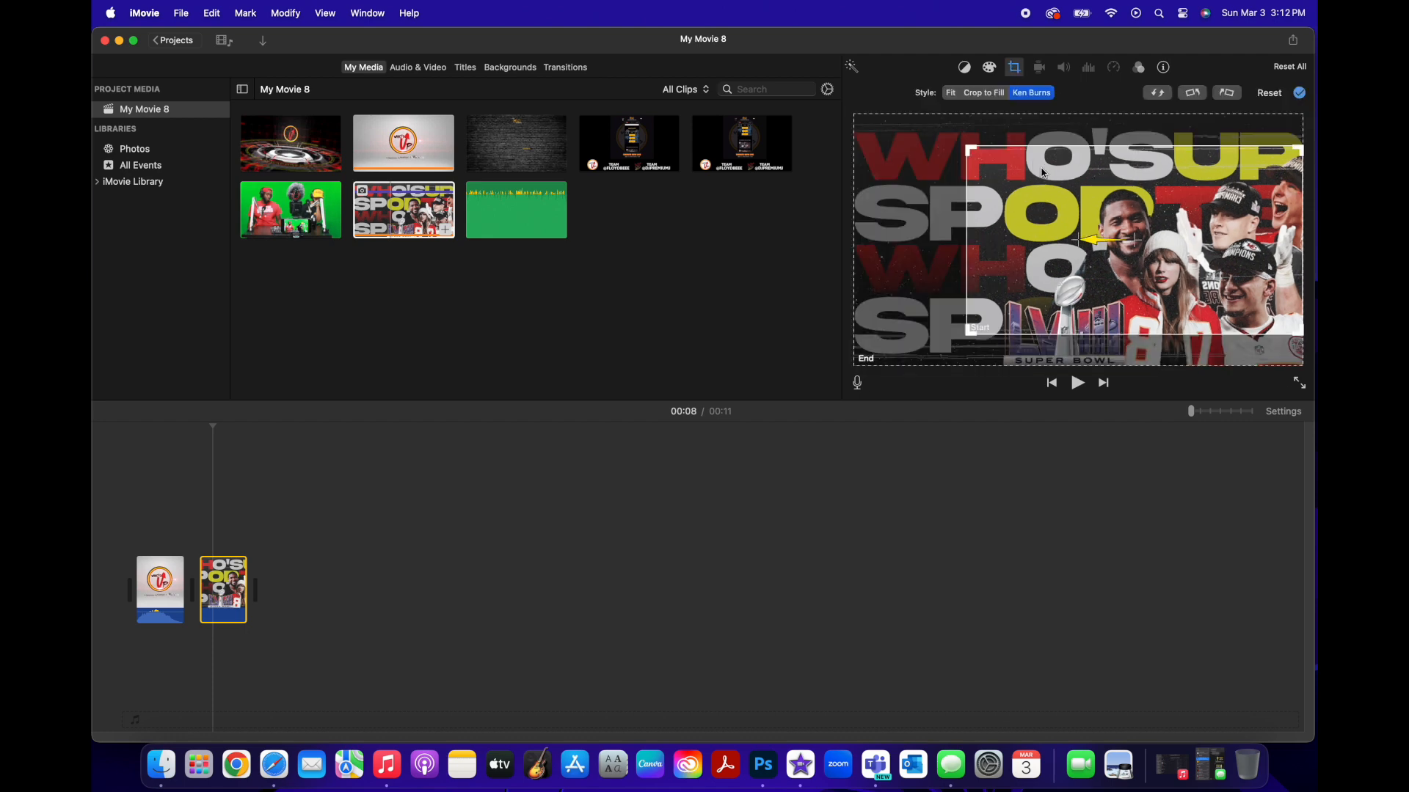
pyautogui.click(952, 94)
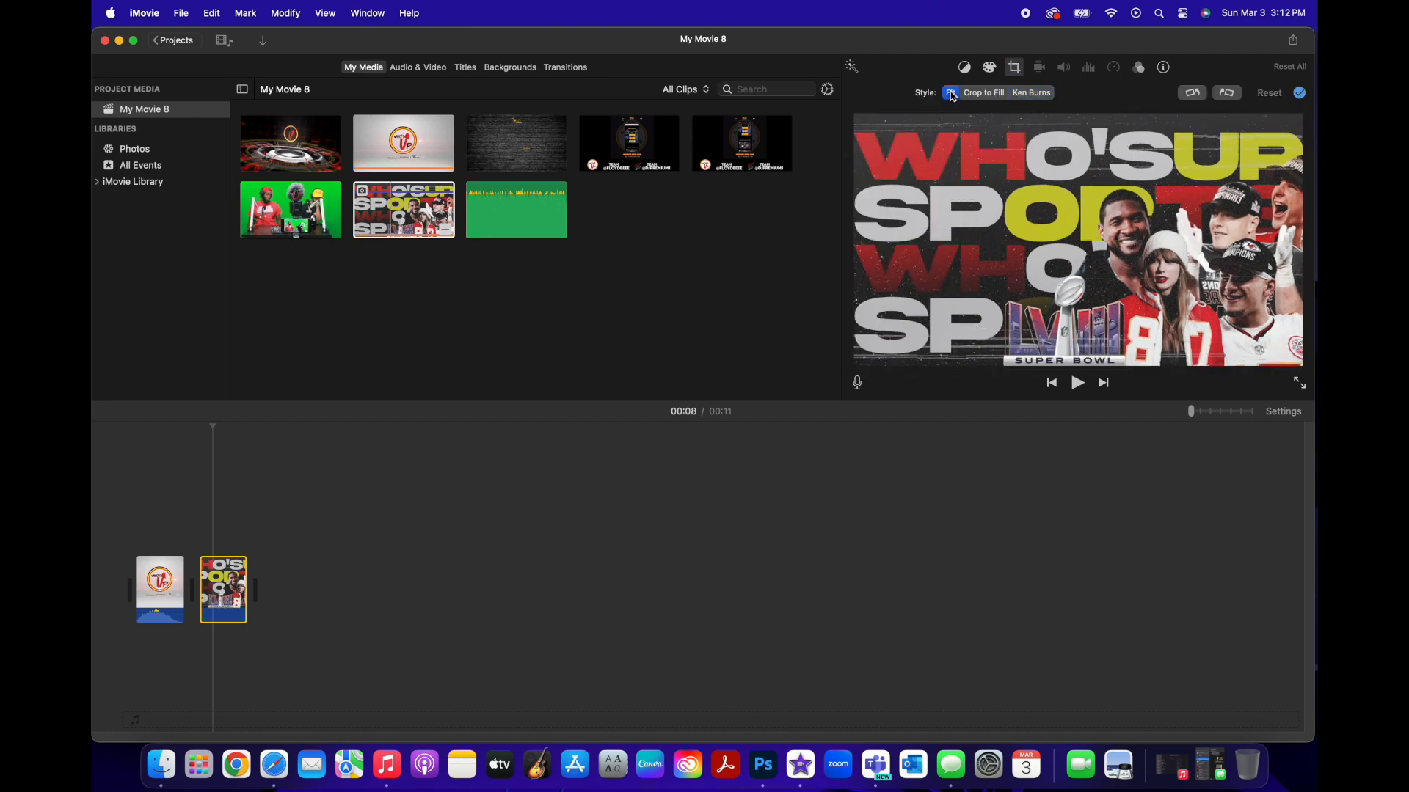
pyautogui.click(189, 521)
pyautogui.press('space')
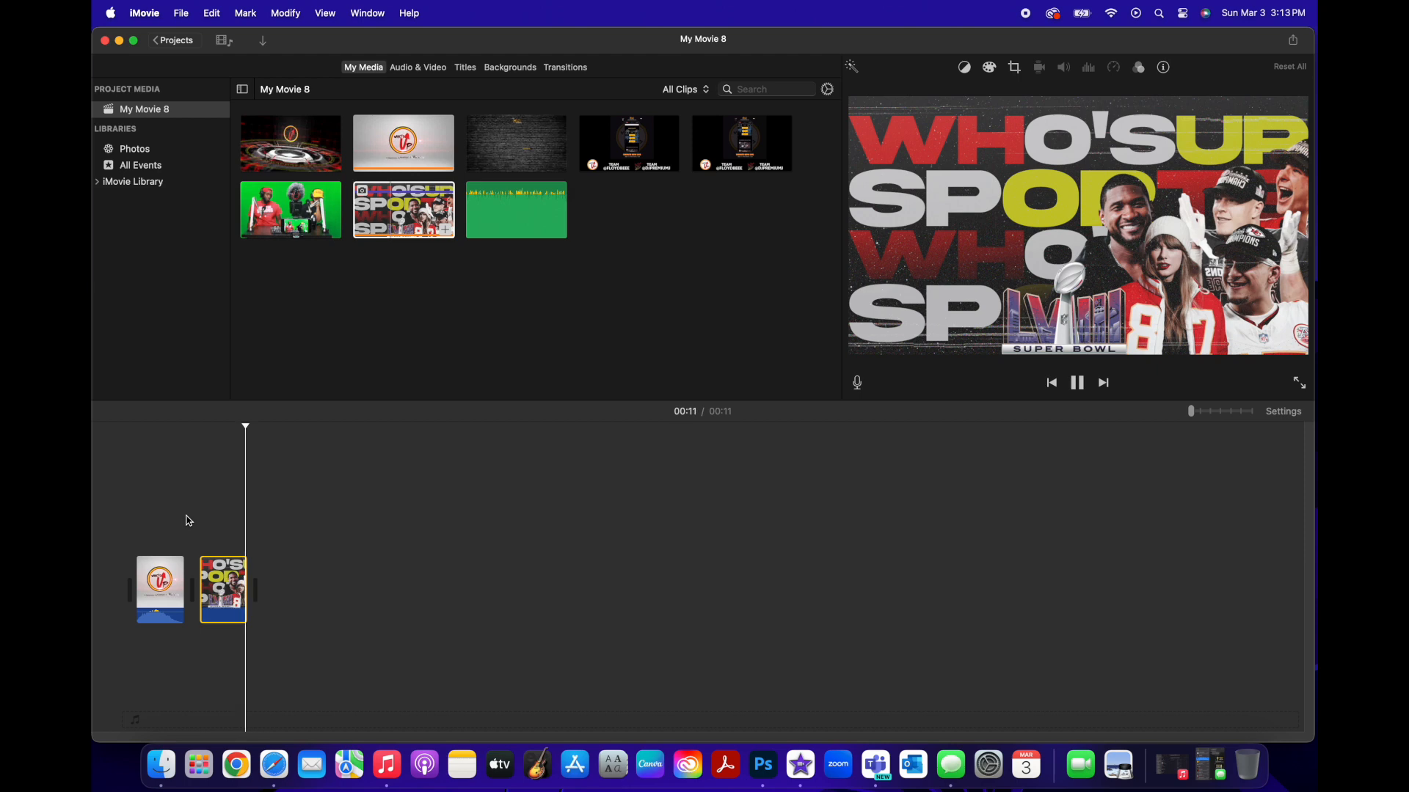
pyautogui.press('space')
pyautogui.press('space')
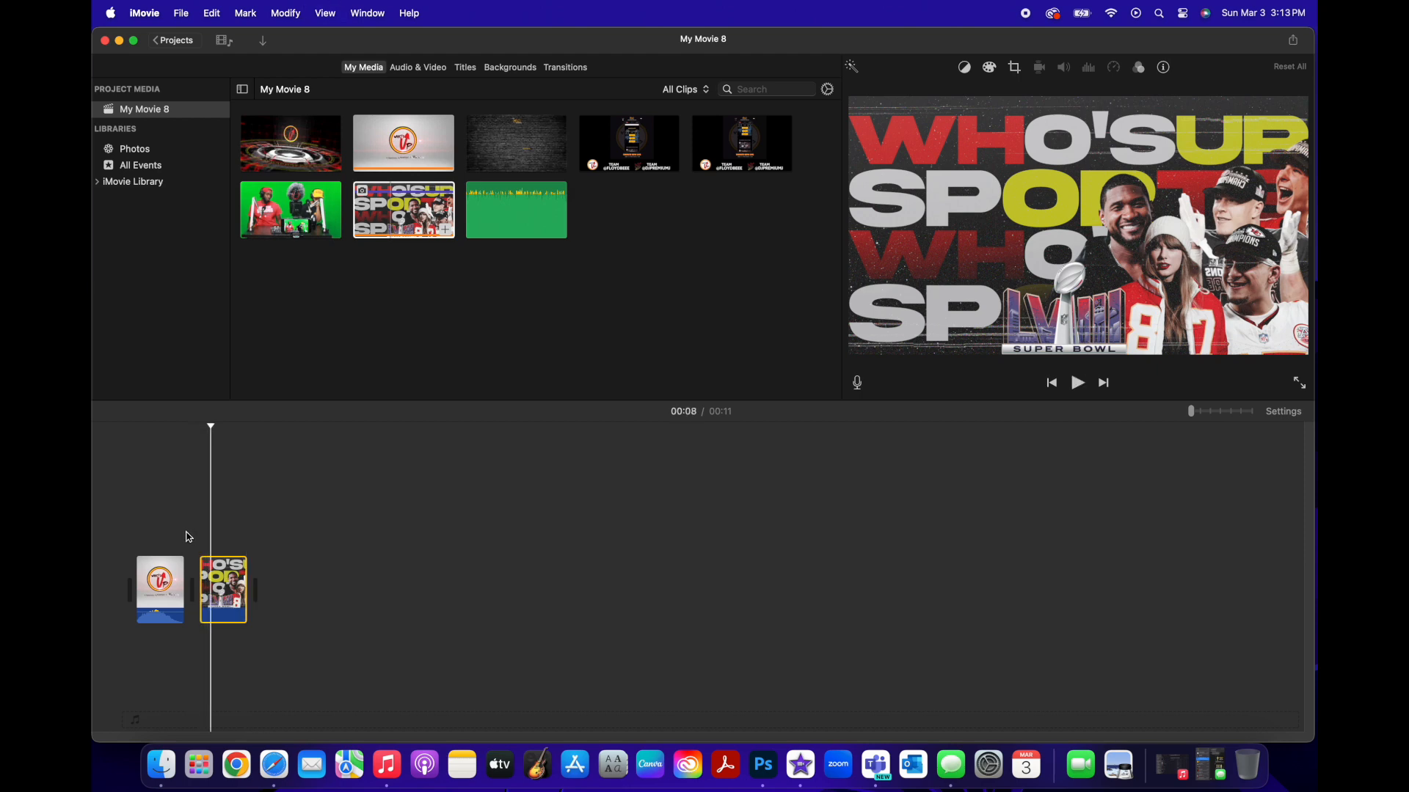
# Step: Add the green-screen video of the two hosts after the Super Bowl image and select it in the timeline
pyautogui.click(230, 591)
pyautogui.click(966, 69)
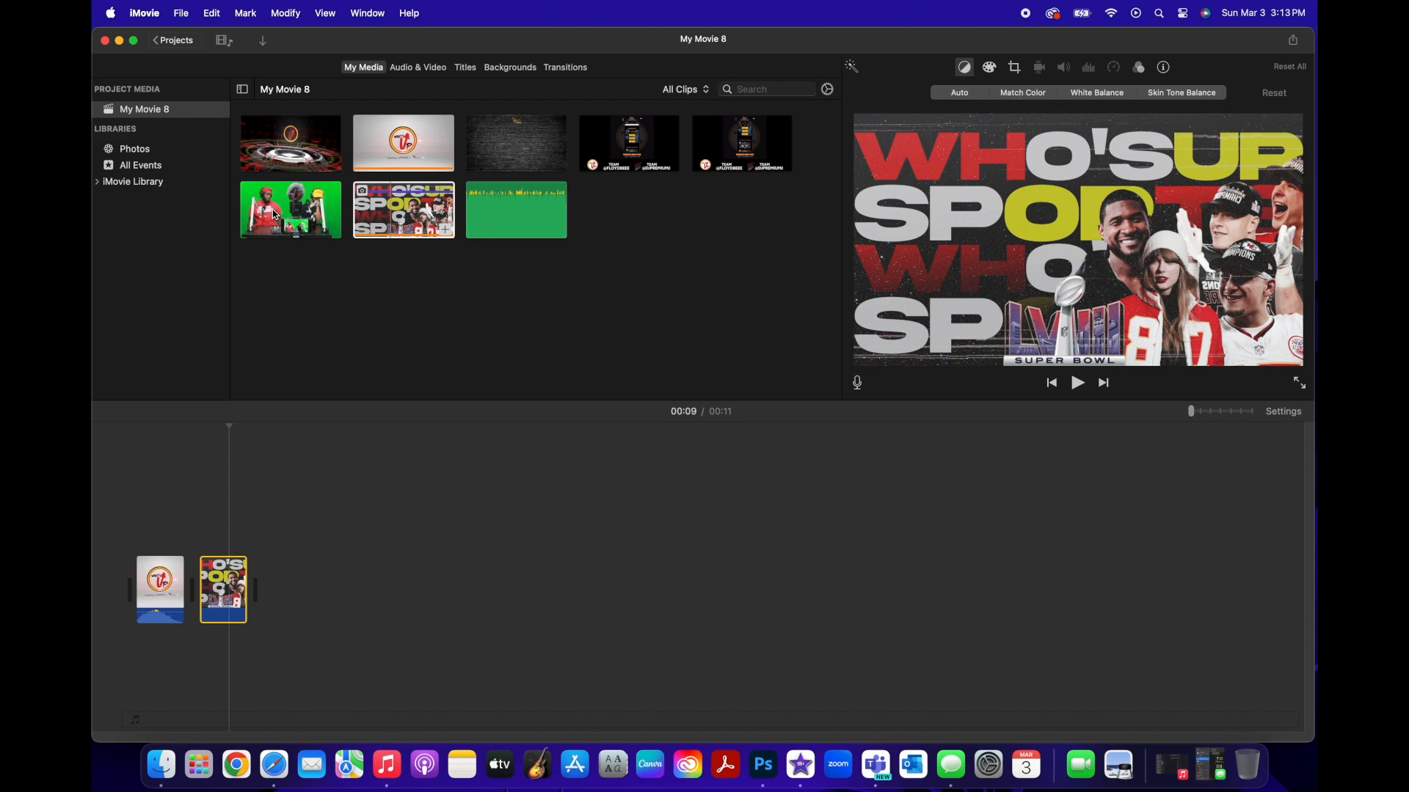
pyautogui.moveTo(290, 216); pyautogui.dragTo(323, 552)
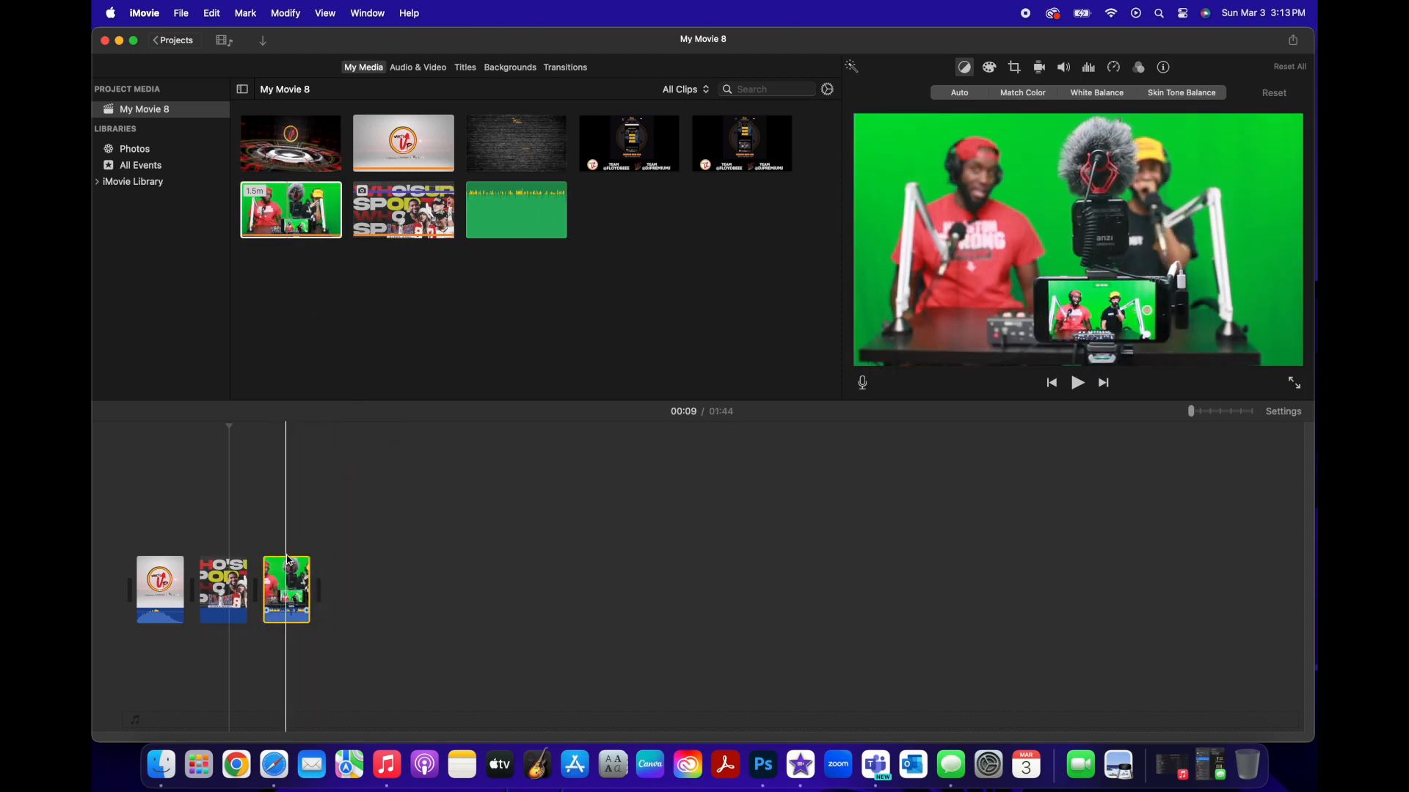
pyautogui.click(286, 586)
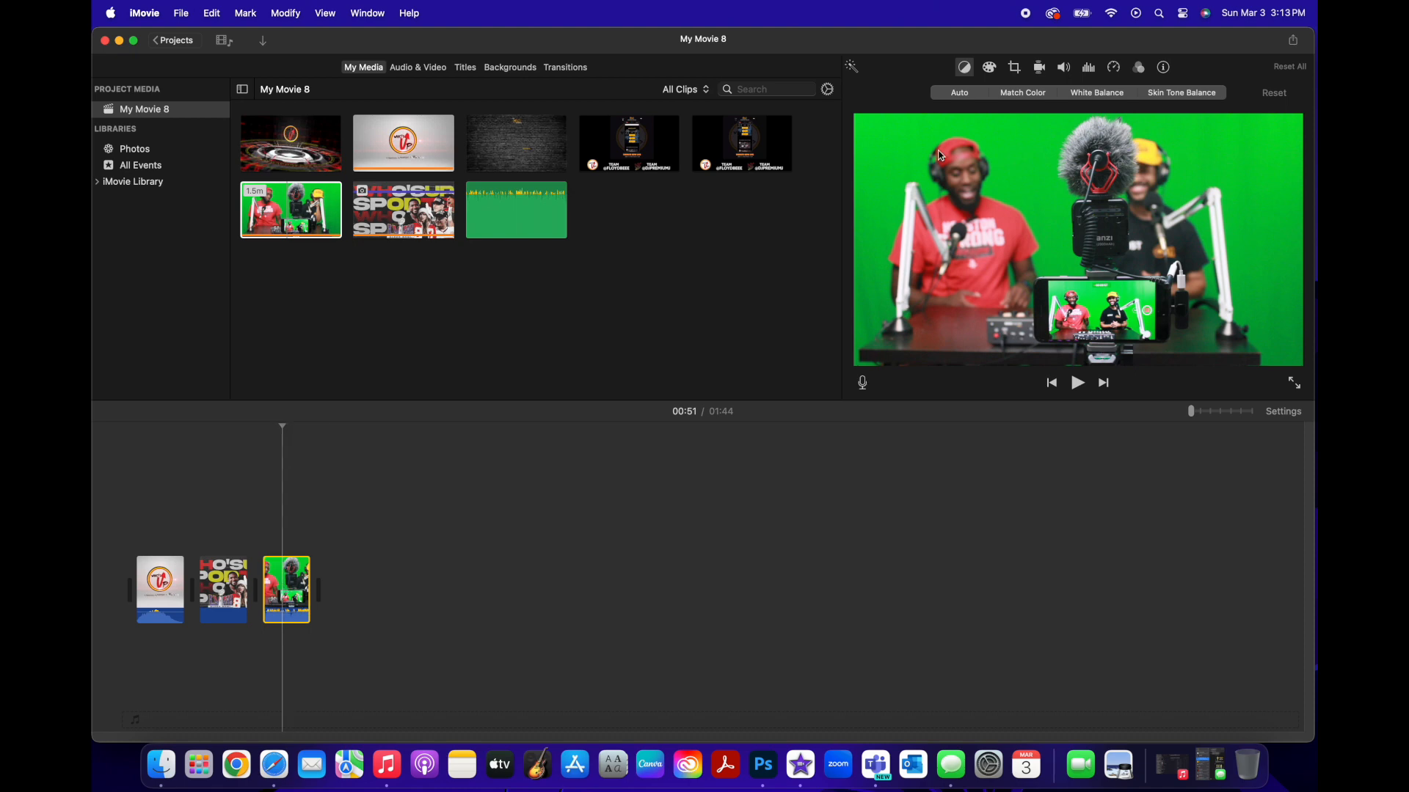
# Step: Try Auto color balance on the green-screen clip and turn it off, then open Match Color and cancel it
pyautogui.click(967, 96)
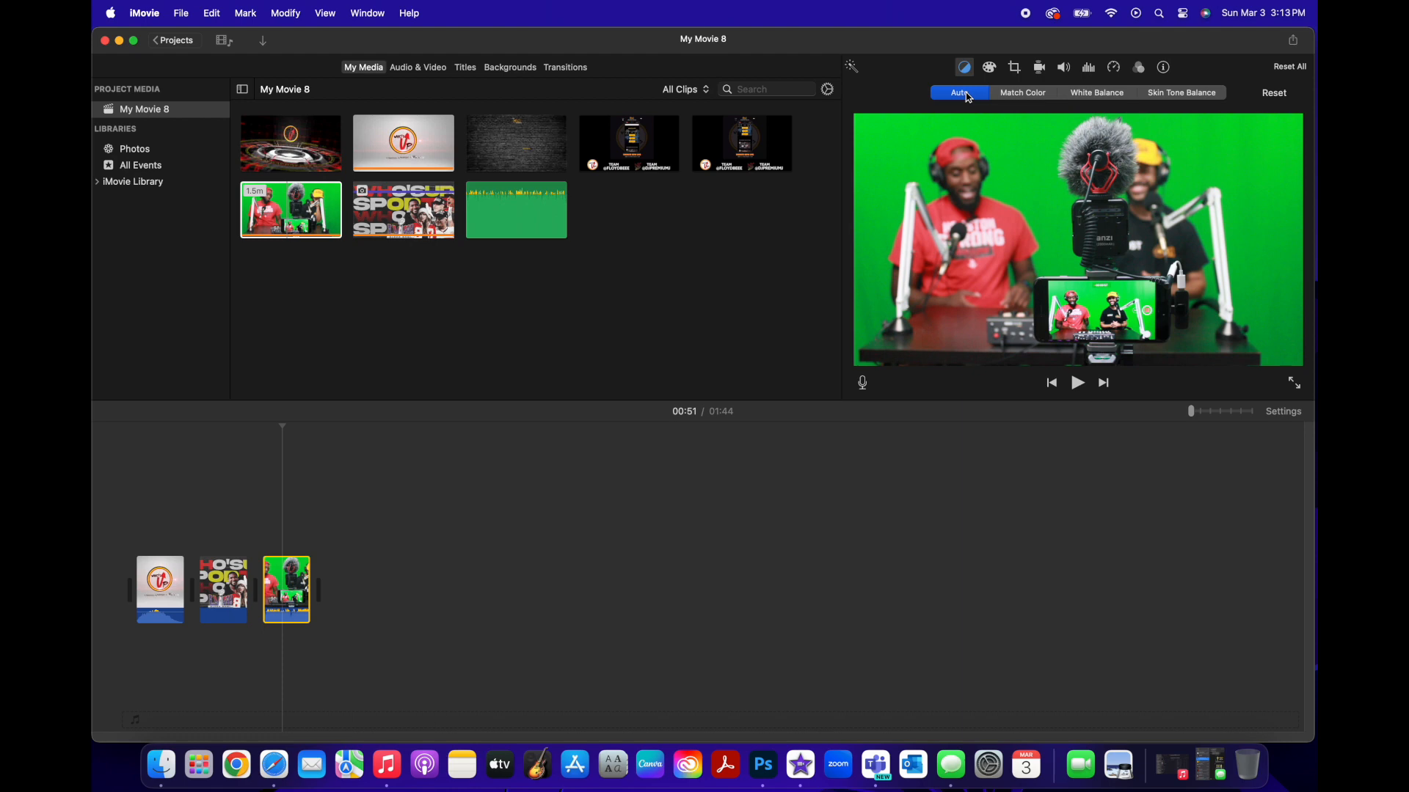
pyautogui.click(968, 97)
pyautogui.click(1024, 94)
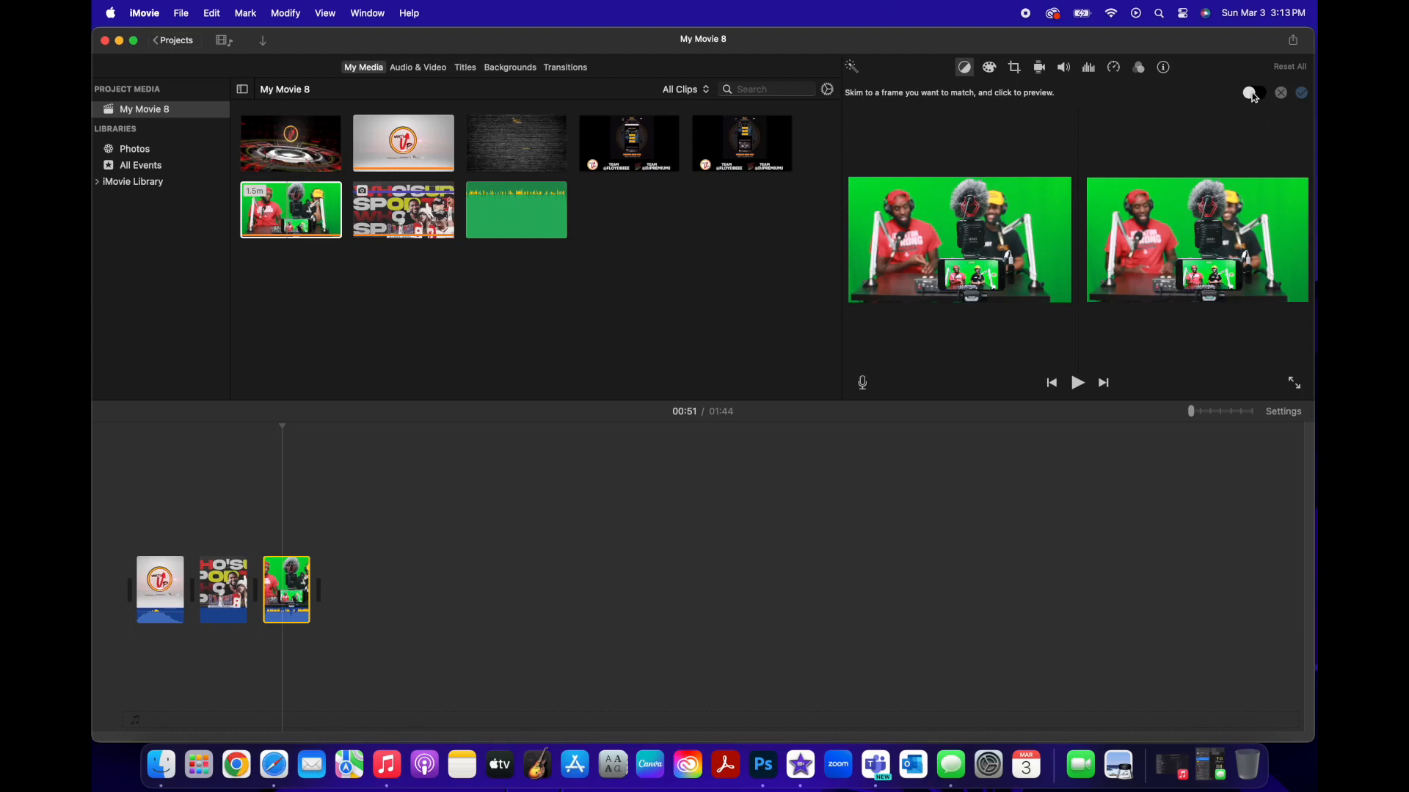
pyautogui.click(1280, 94)
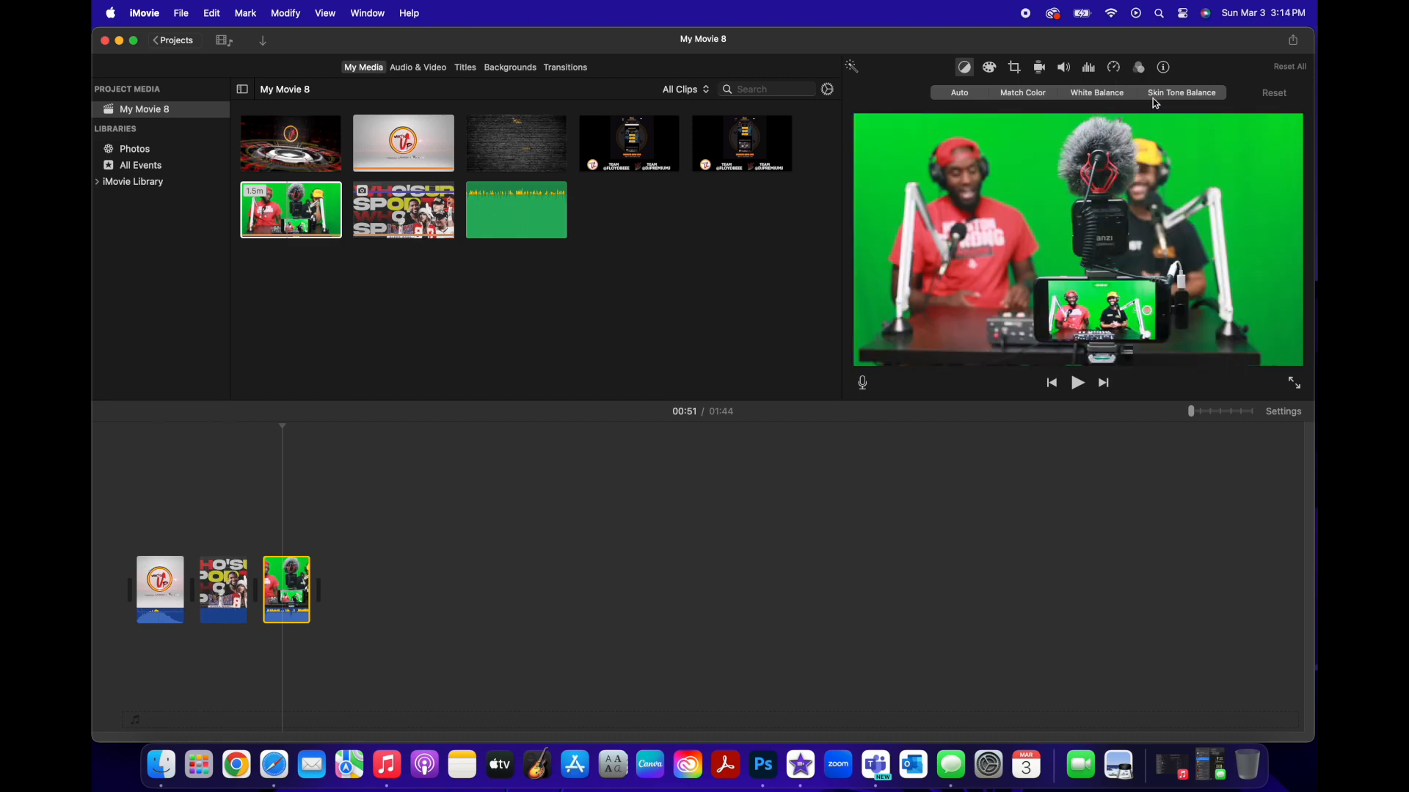
# Step: Open the White Balance and Skin Tone Balance color pickers for the green-screen clip, cancelling each without picking a color
pyautogui.click(1105, 94)
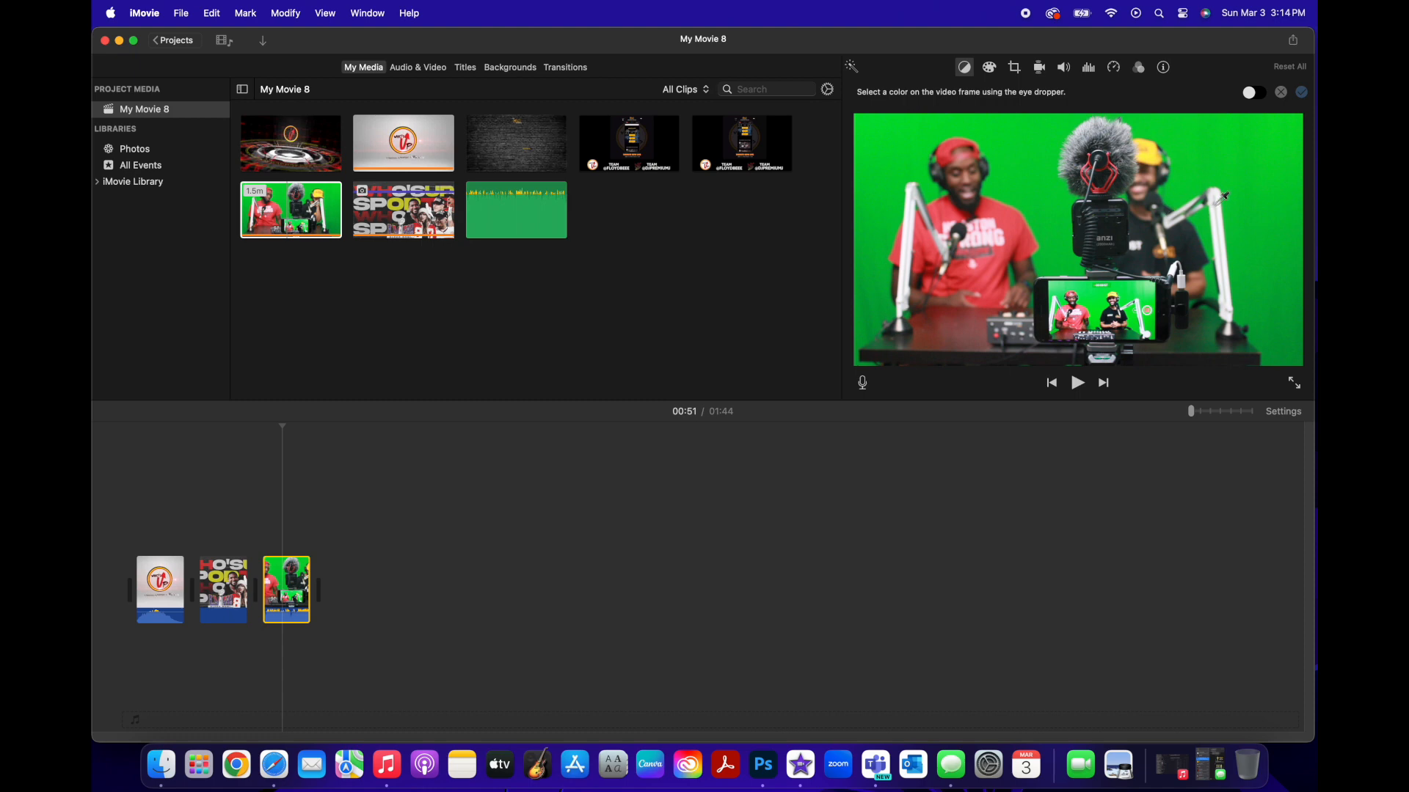
pyautogui.click(1280, 91)
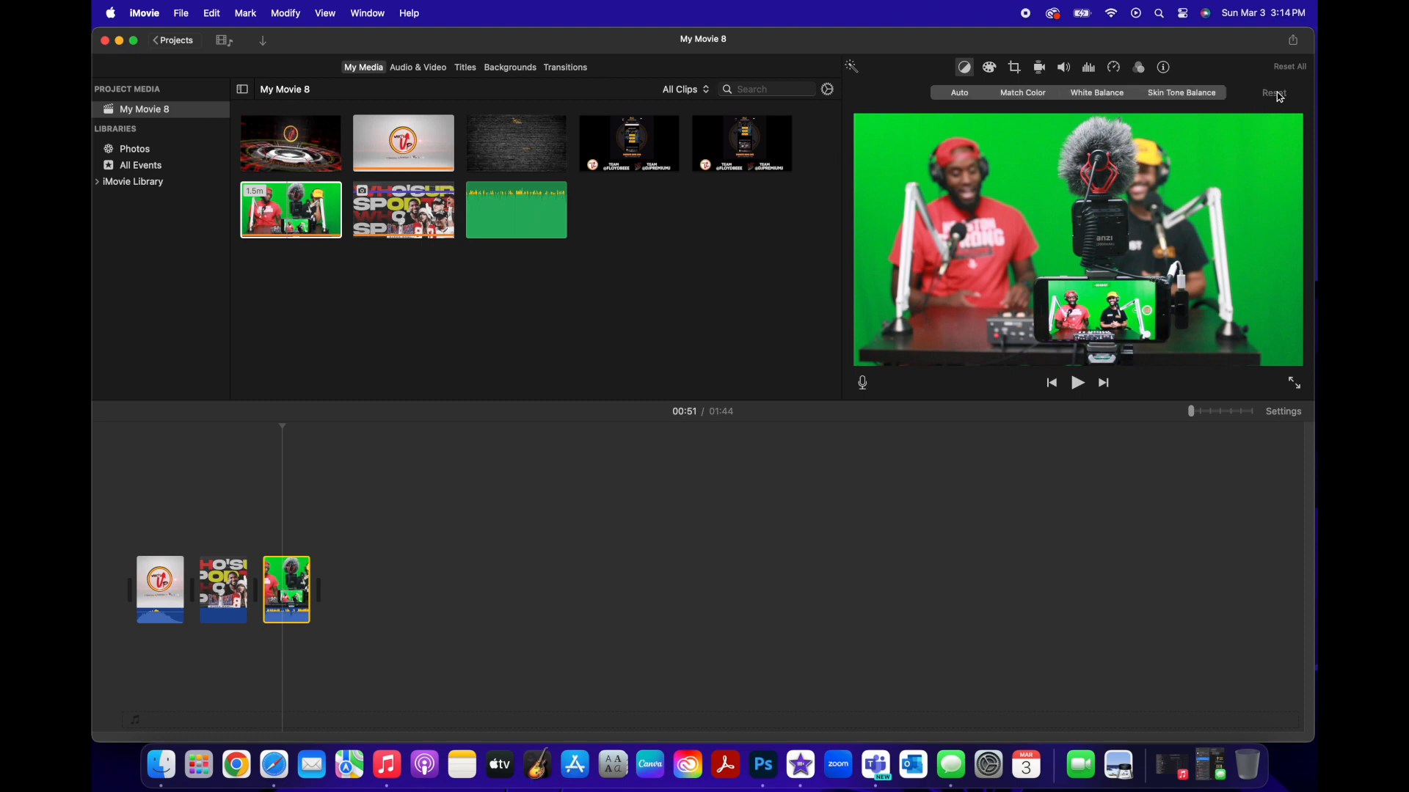
pyautogui.click(1164, 94)
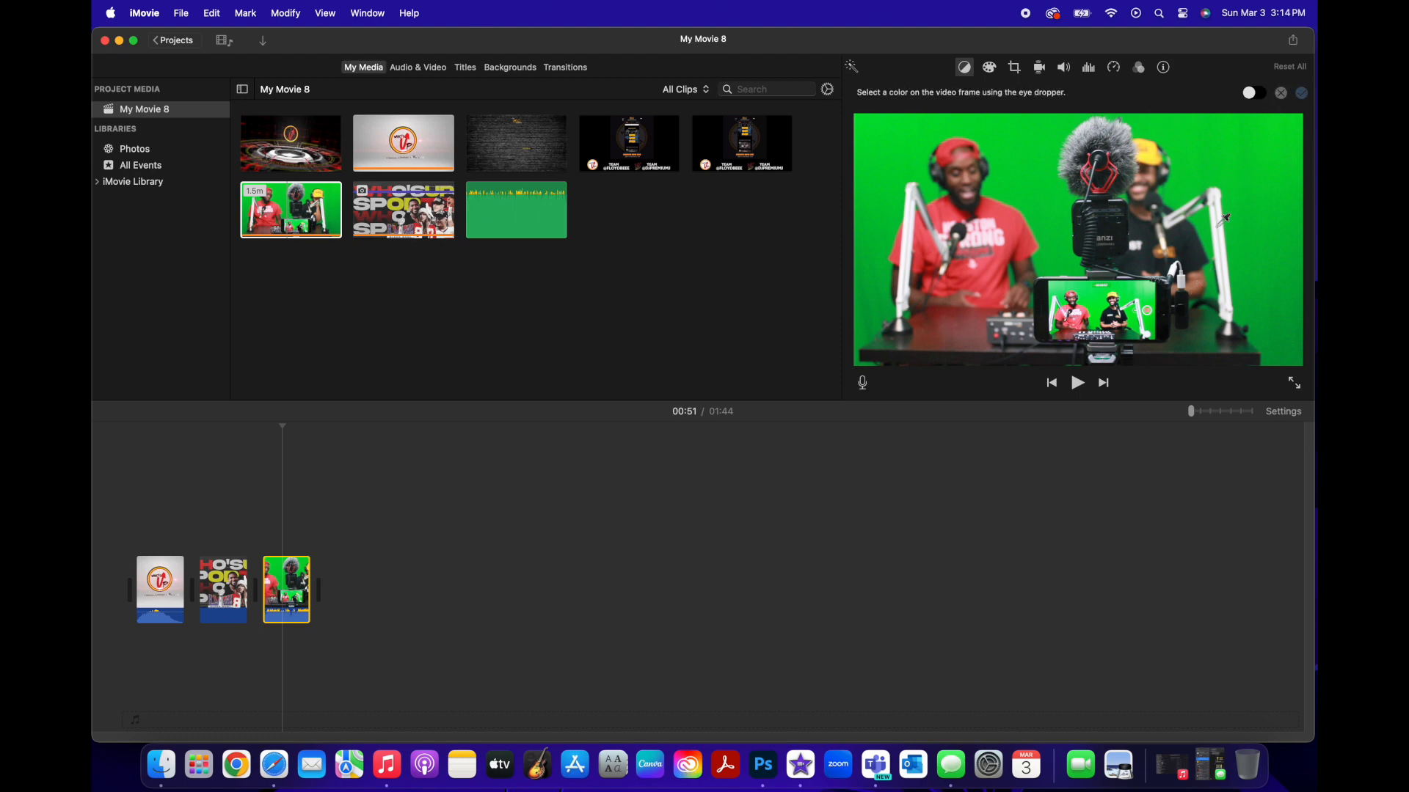
pyautogui.click(1281, 94)
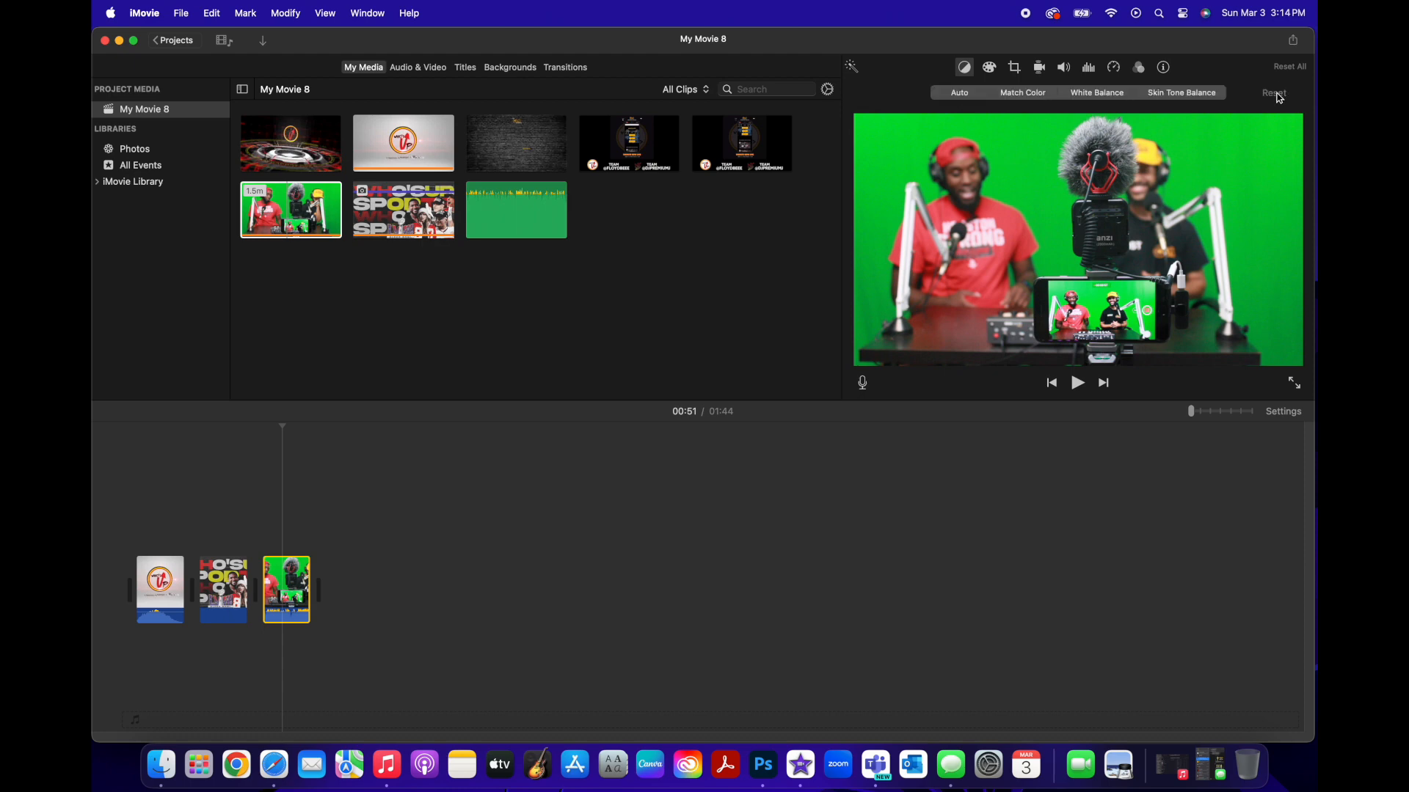
# Step: Try darkening and then brightening the green-screen clip's highlights with color correction, then reset the correction
pyautogui.click(991, 69)
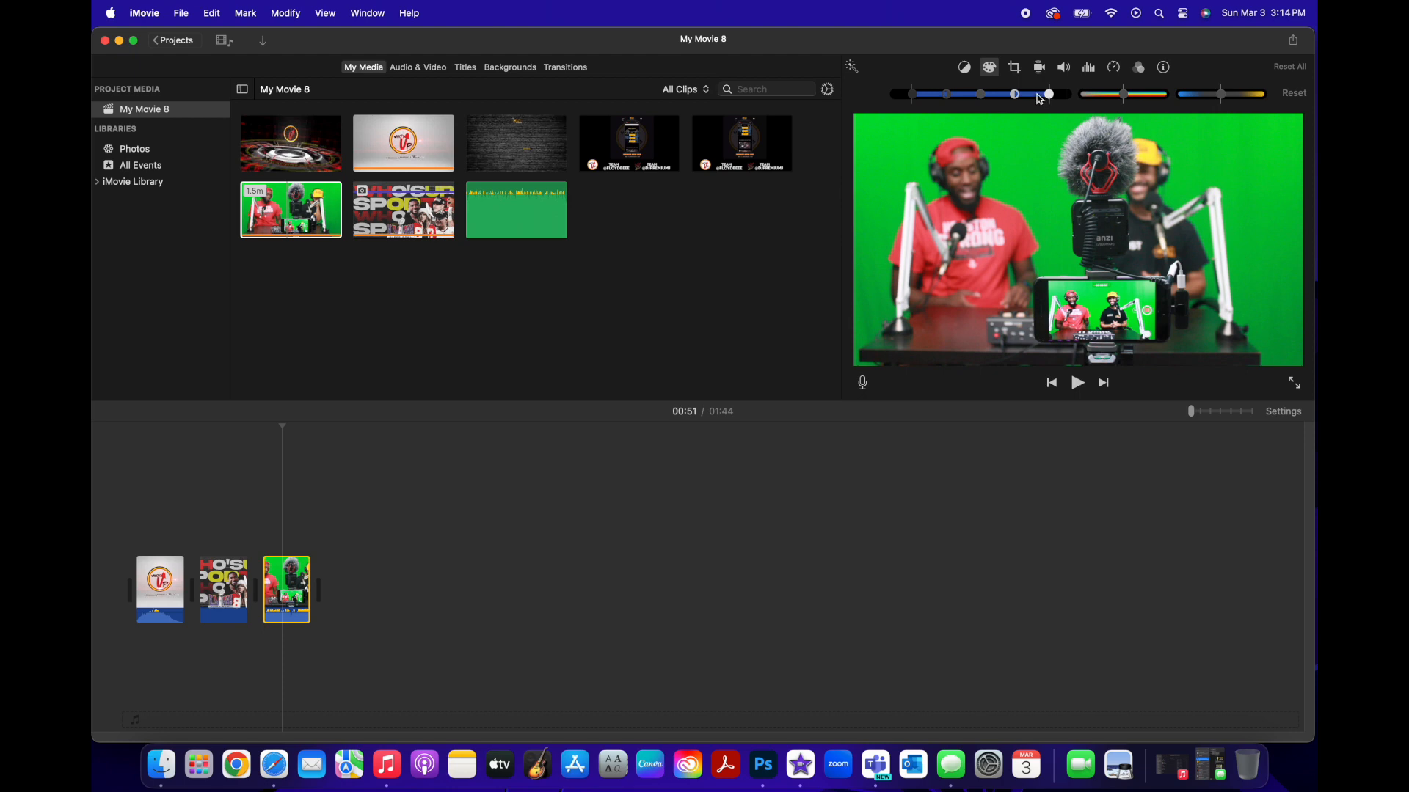
pyautogui.moveTo(1049, 95); pyautogui.dragTo(984, 108)
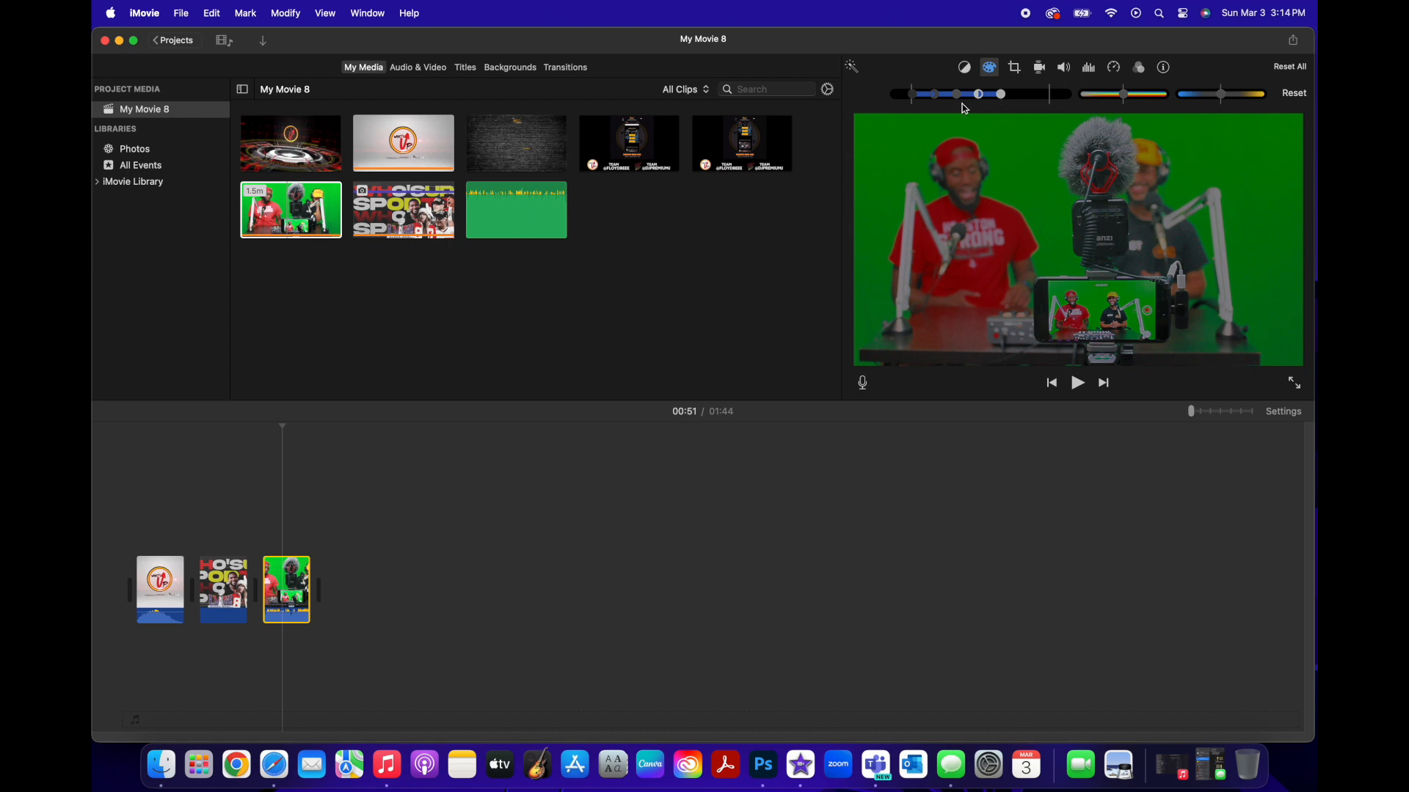
pyautogui.moveTo(1003, 102); pyautogui.dragTo(1072, 101)
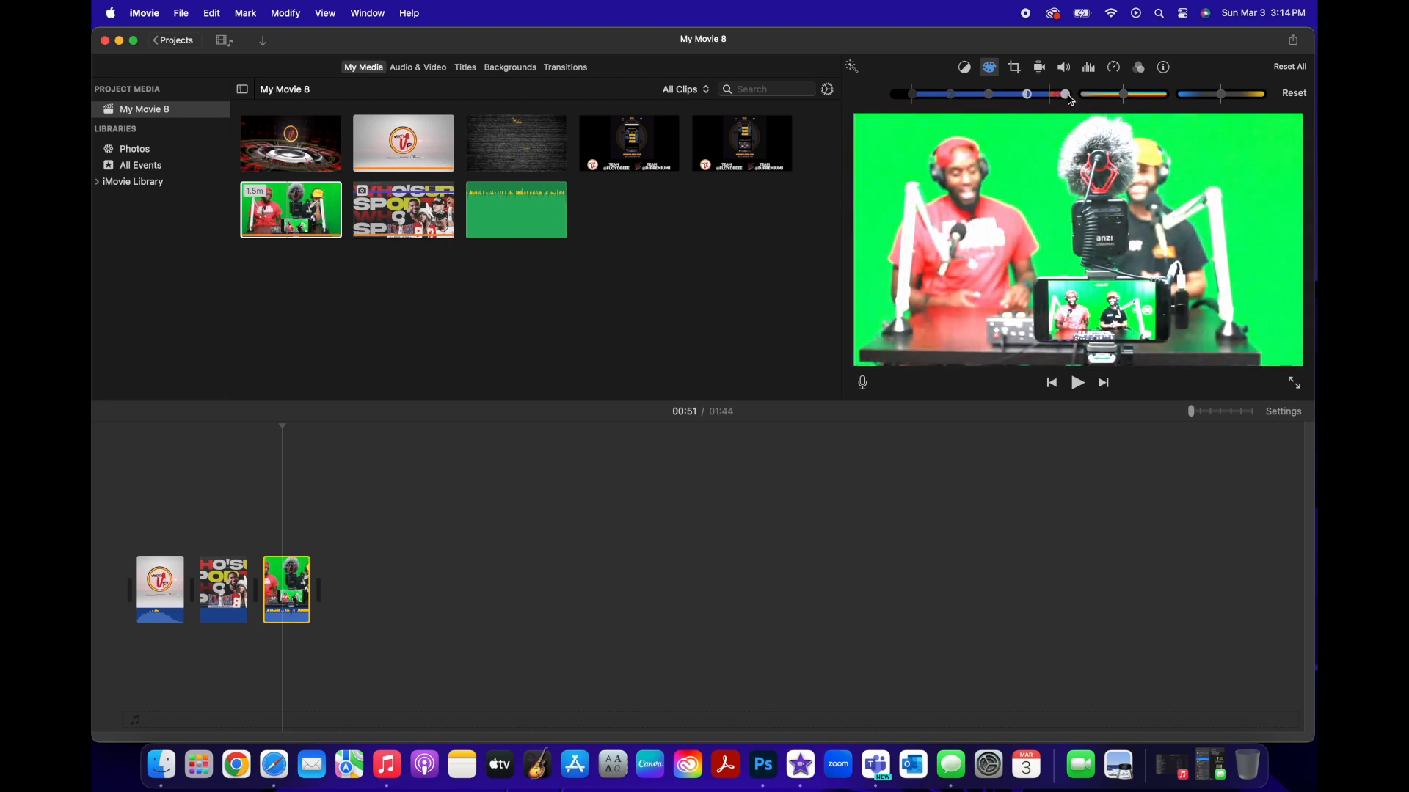
pyautogui.click(1289, 94)
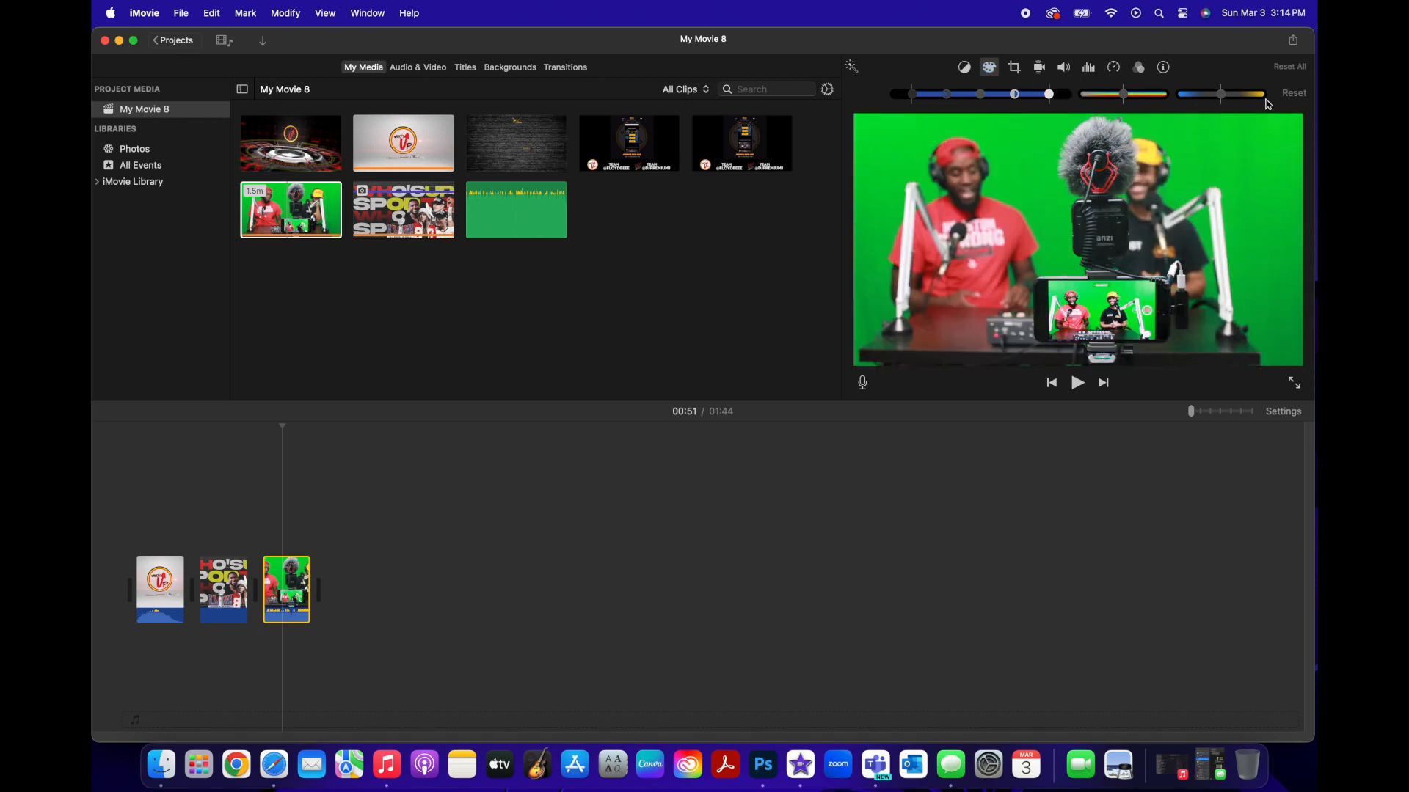
# Step: Try warmer and cooler color temperatures and full desaturation on the green-screen clip, resetting the correction after each
pyautogui.moveTo(1222, 96); pyautogui.dragTo(1262, 97)
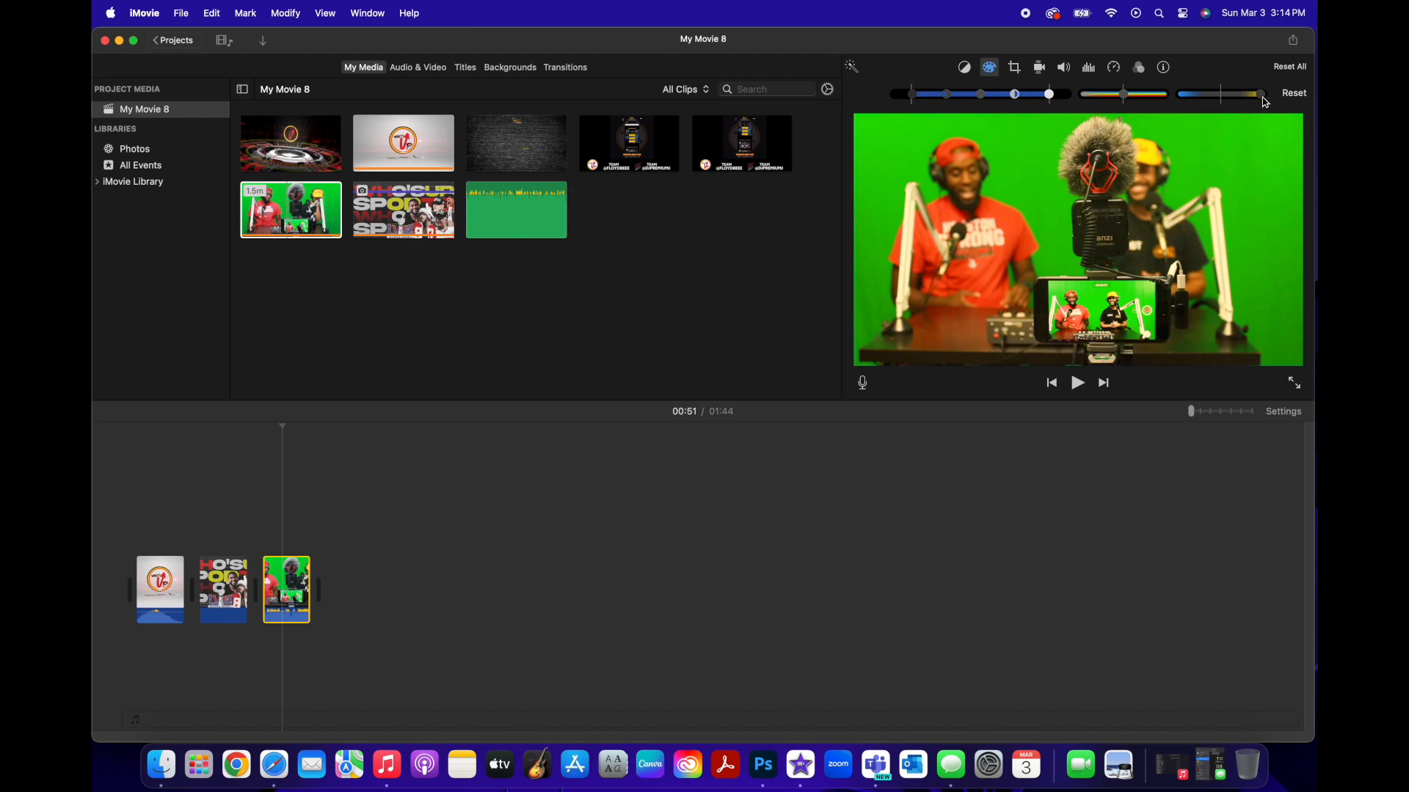
pyautogui.moveTo(1262, 96); pyautogui.dragTo(1178, 104)
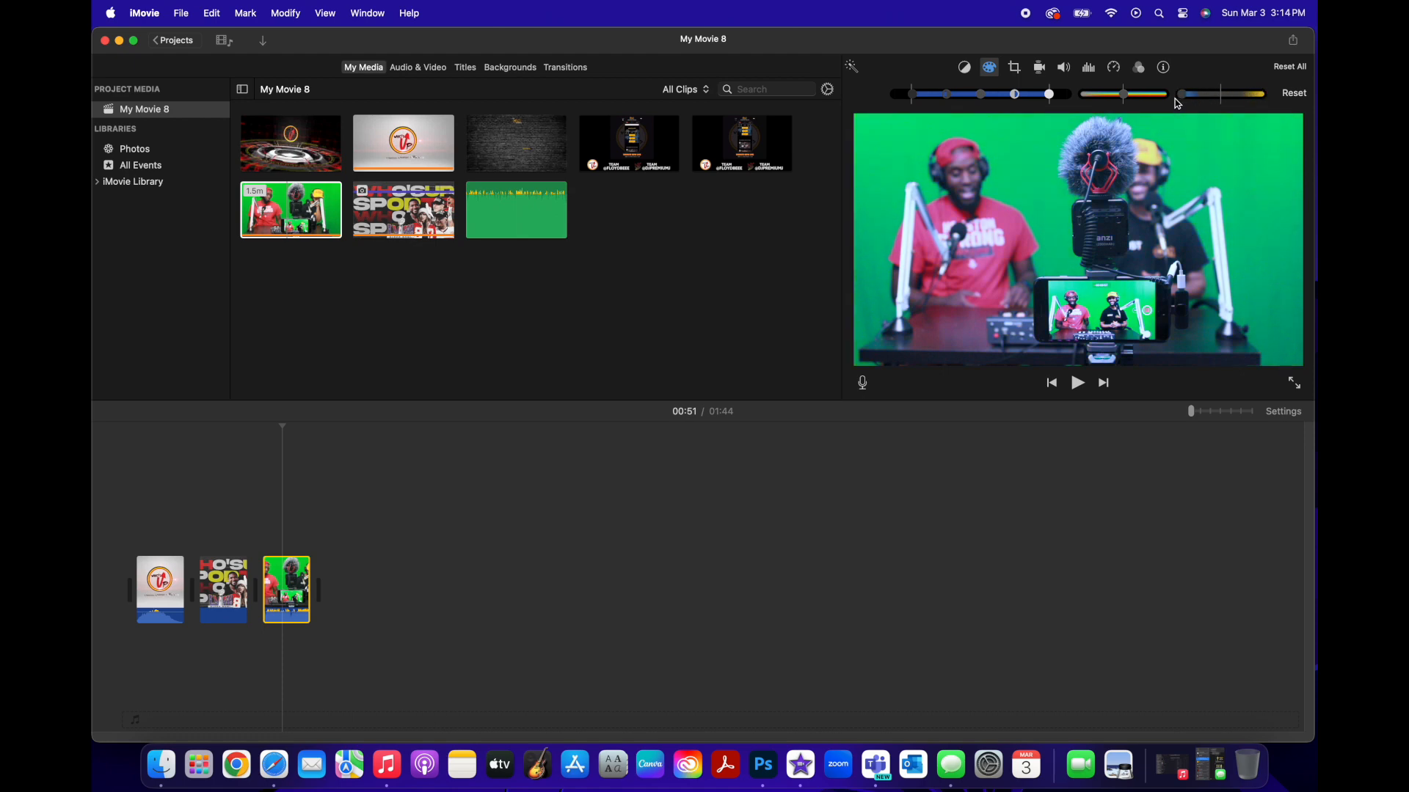
pyautogui.click(1295, 94)
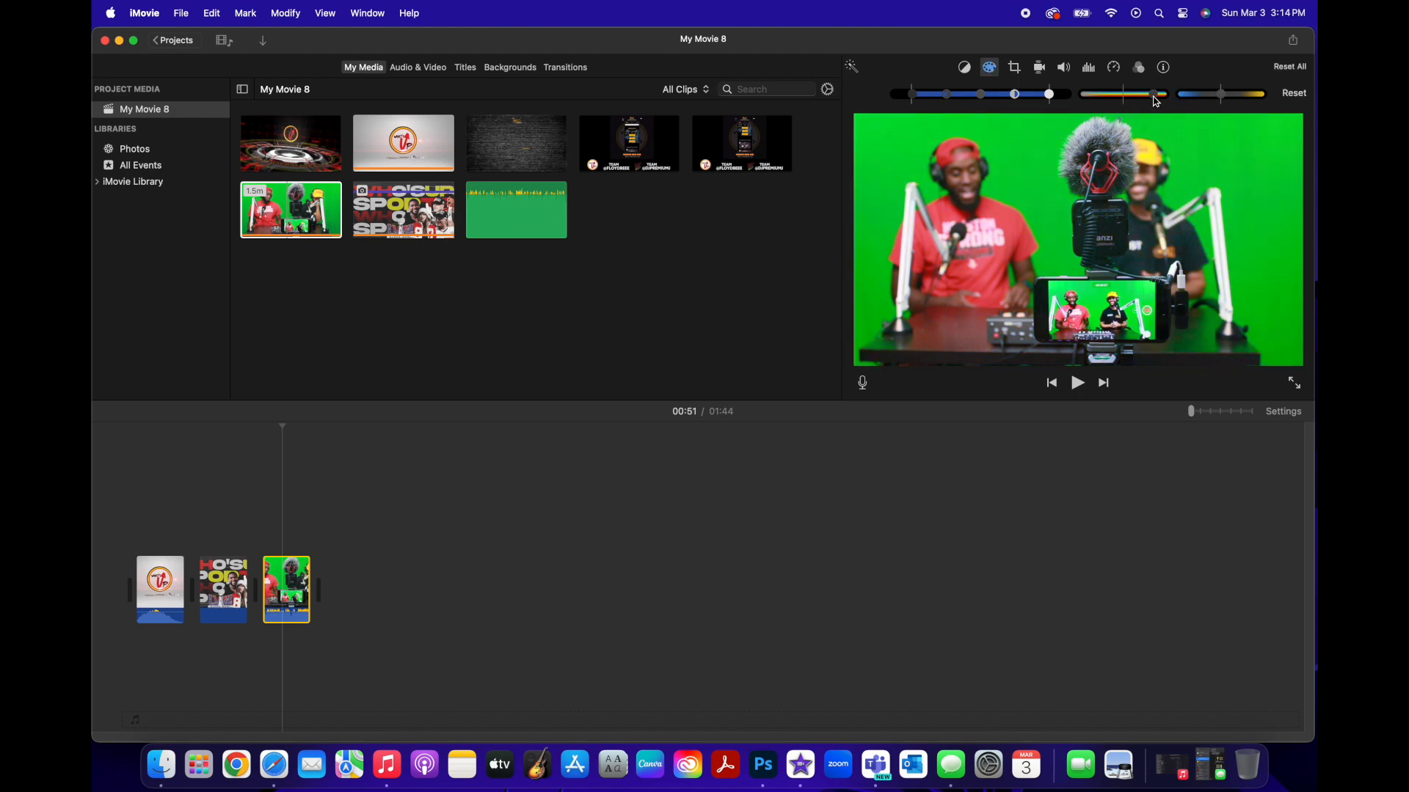
pyautogui.moveTo(1124, 95); pyautogui.dragTo(1085, 104)
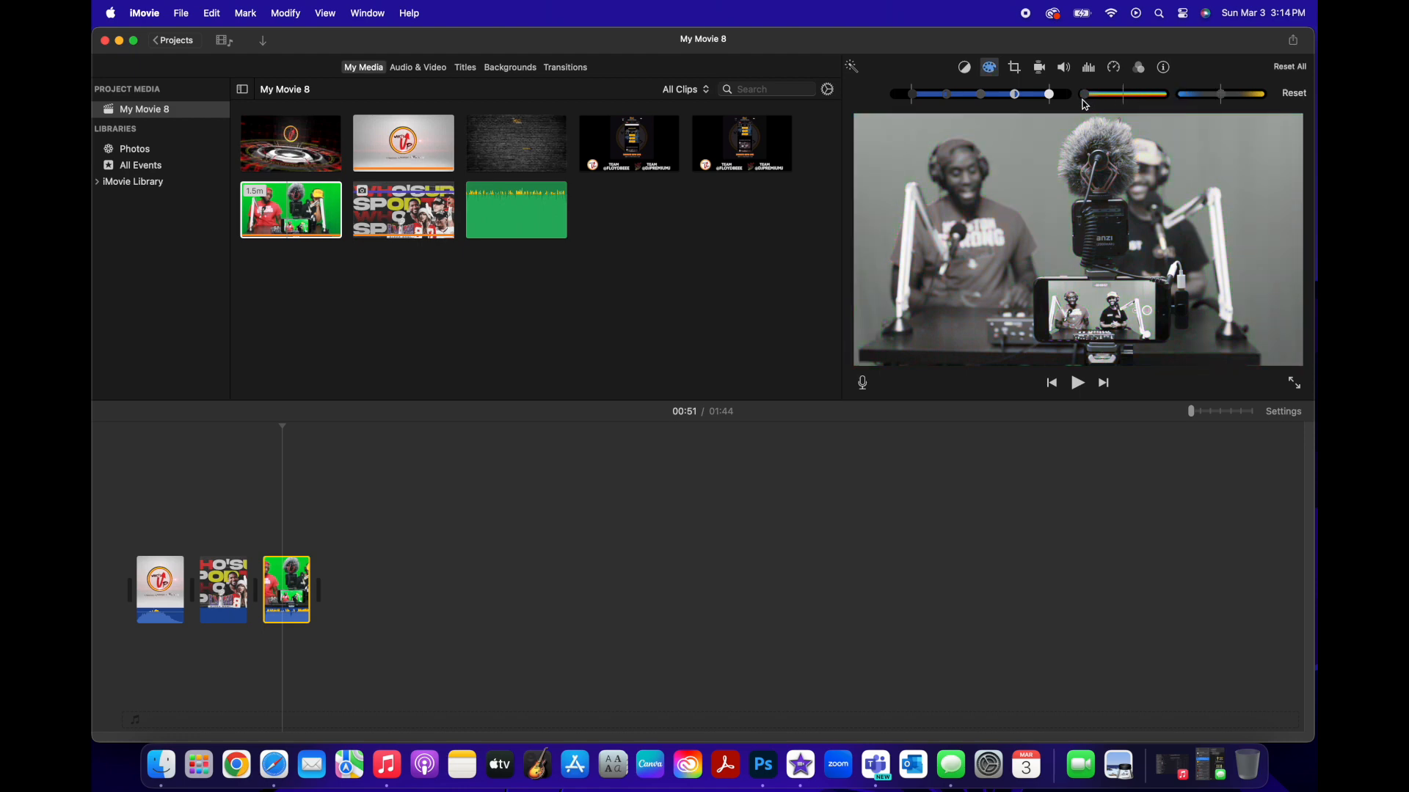
pyautogui.click(1295, 95)
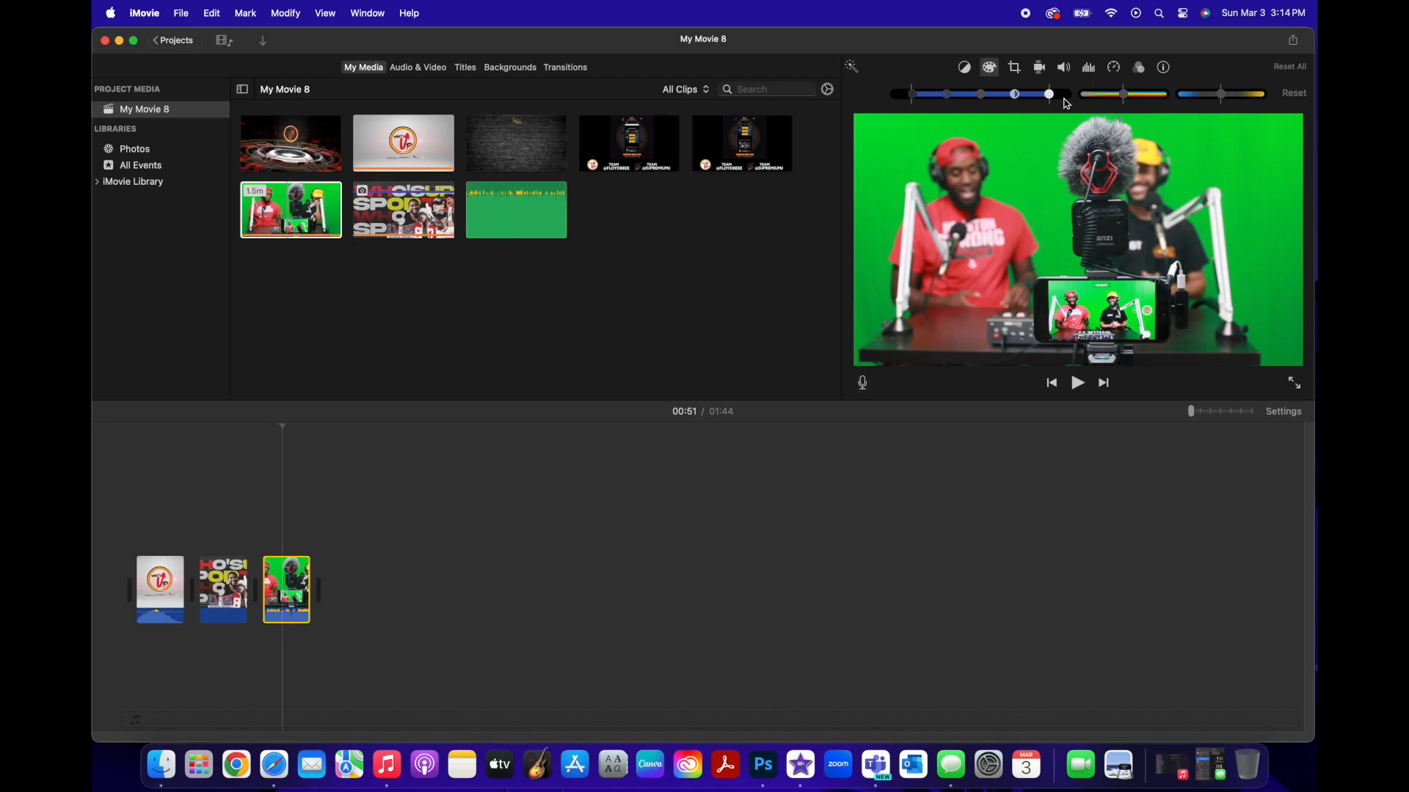
# Step: View the green-screen clip's cropping options, then turn Stabilize Shaky Video on and back off
pyautogui.click(1015, 68)
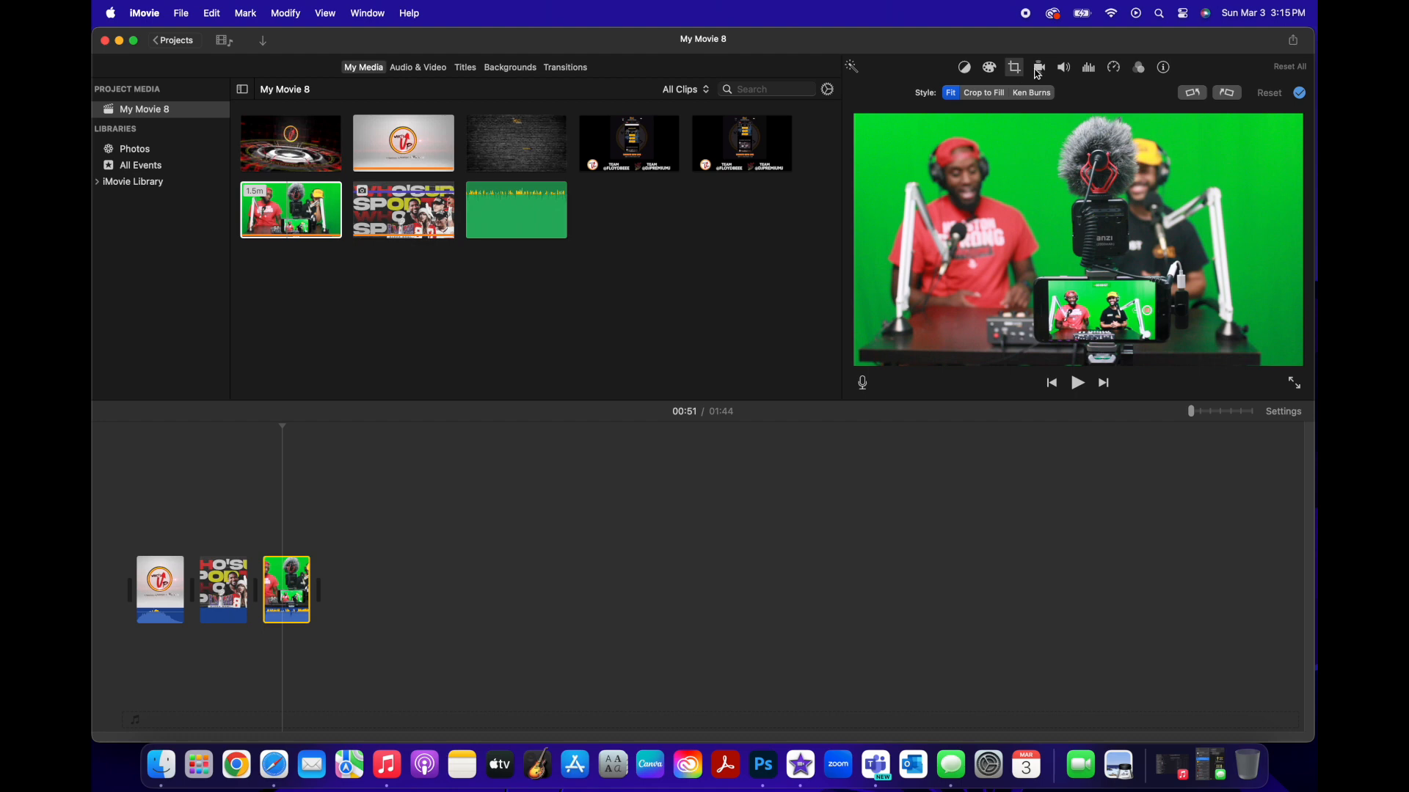
pyautogui.click(1038, 72)
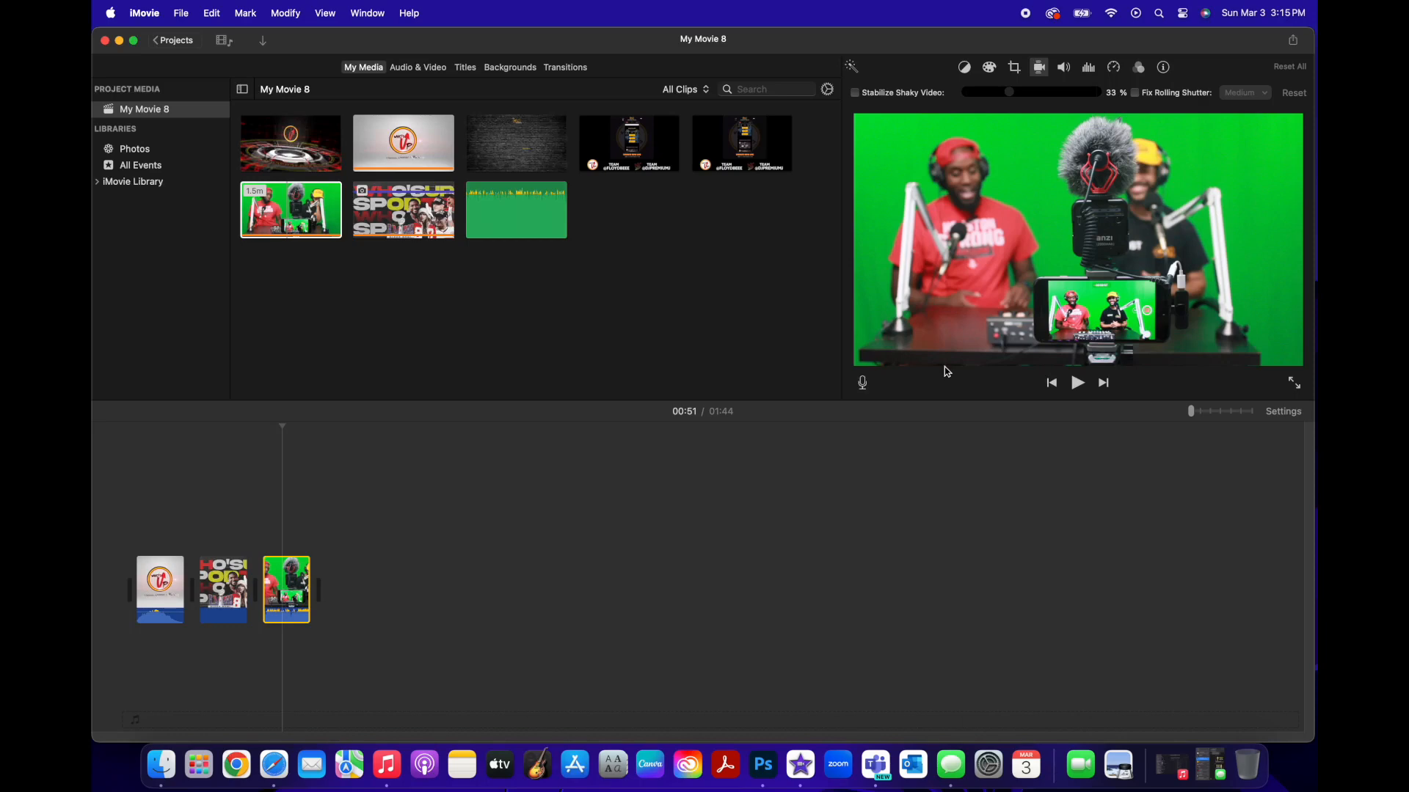
pyautogui.click(855, 93)
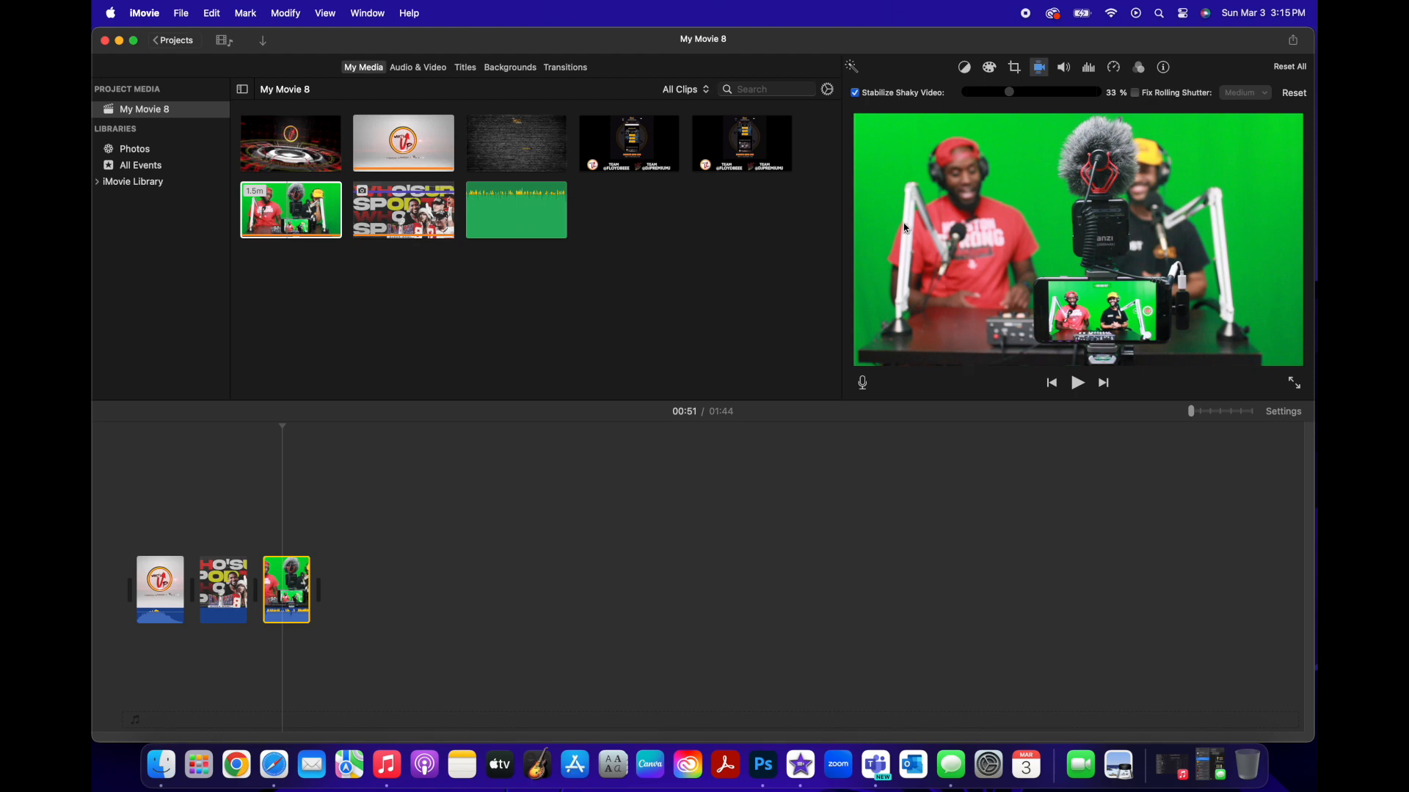
pyautogui.click(855, 94)
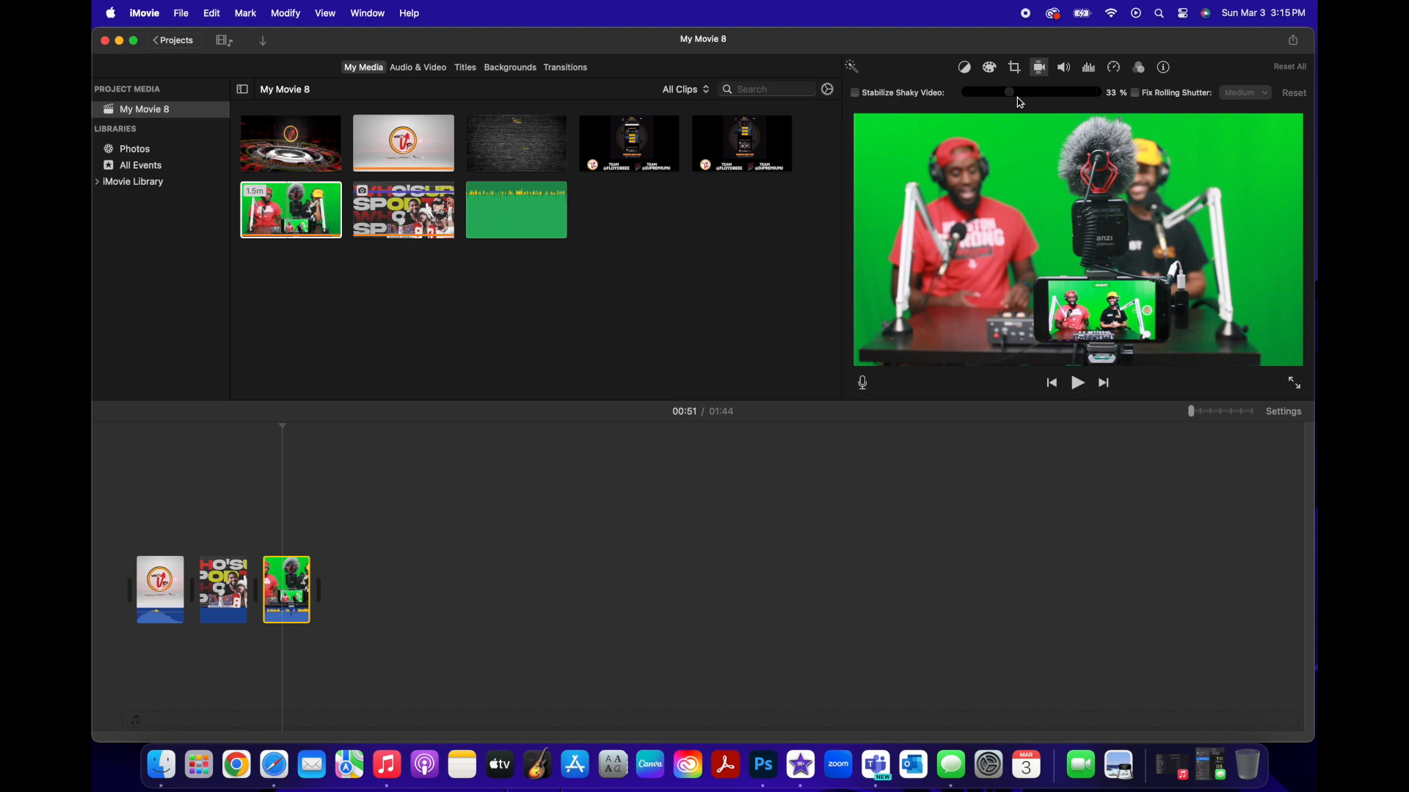
# Step: View the green-screen clip's volume controls and detach its audio into a separate clip
pyautogui.click(1061, 70)
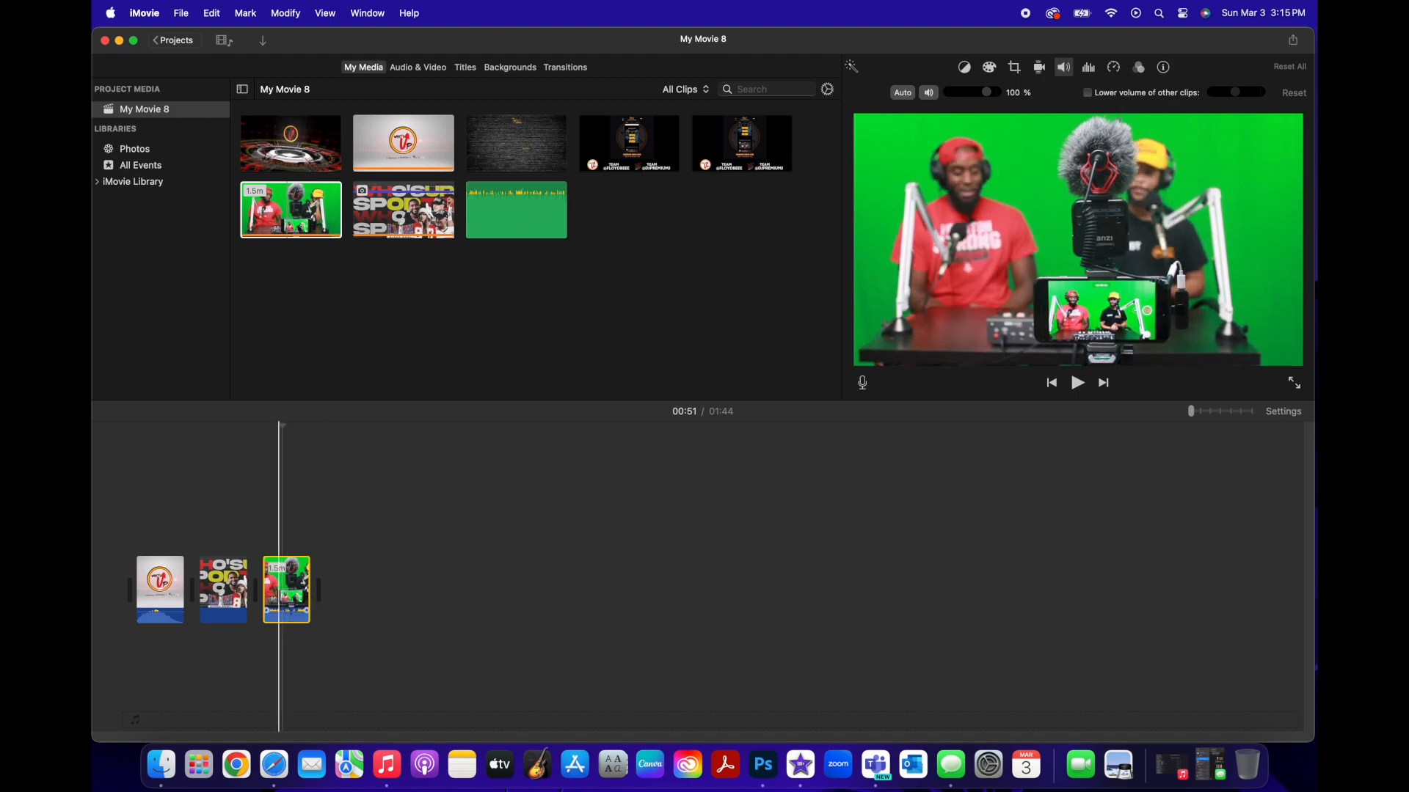
pyautogui.rightClick(282, 571)
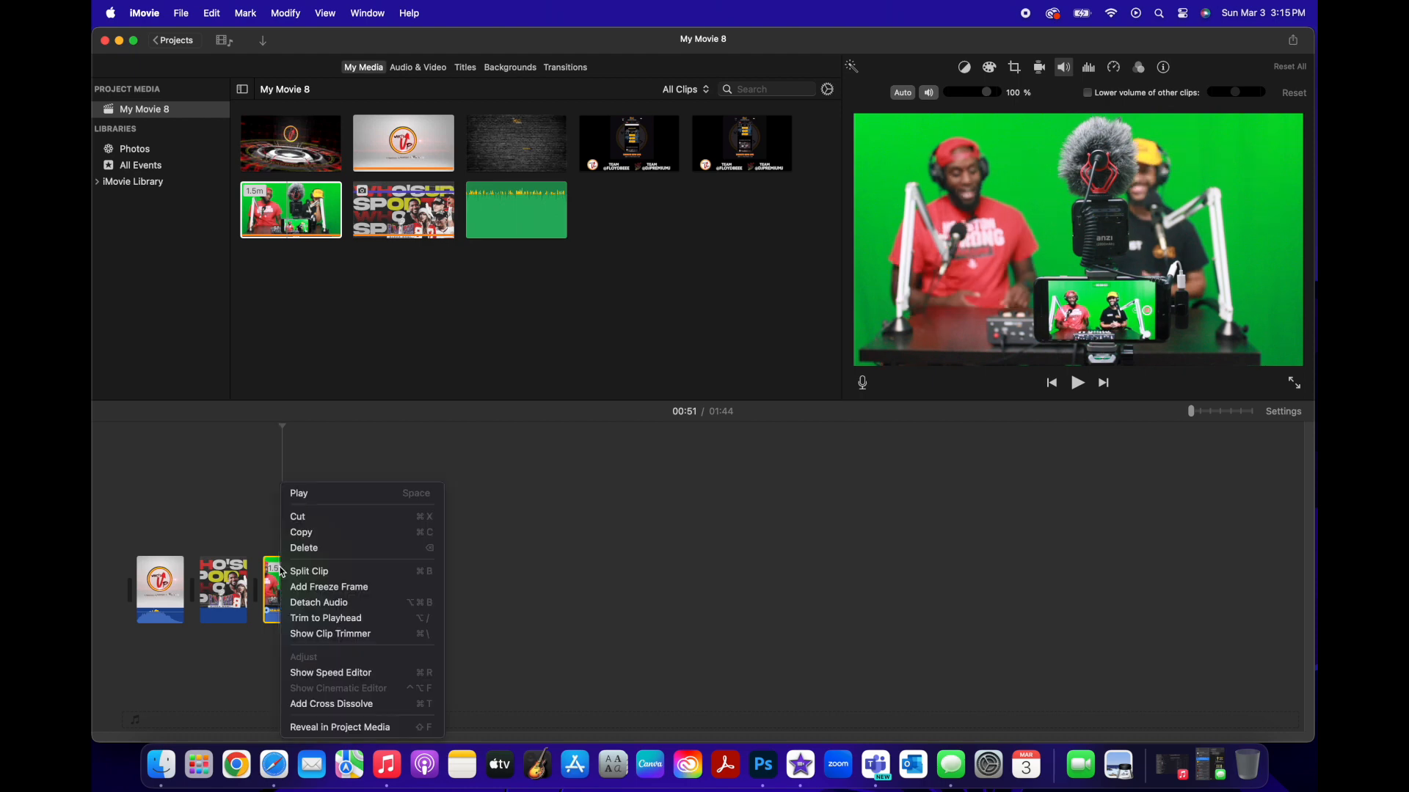
pyautogui.click(334, 602)
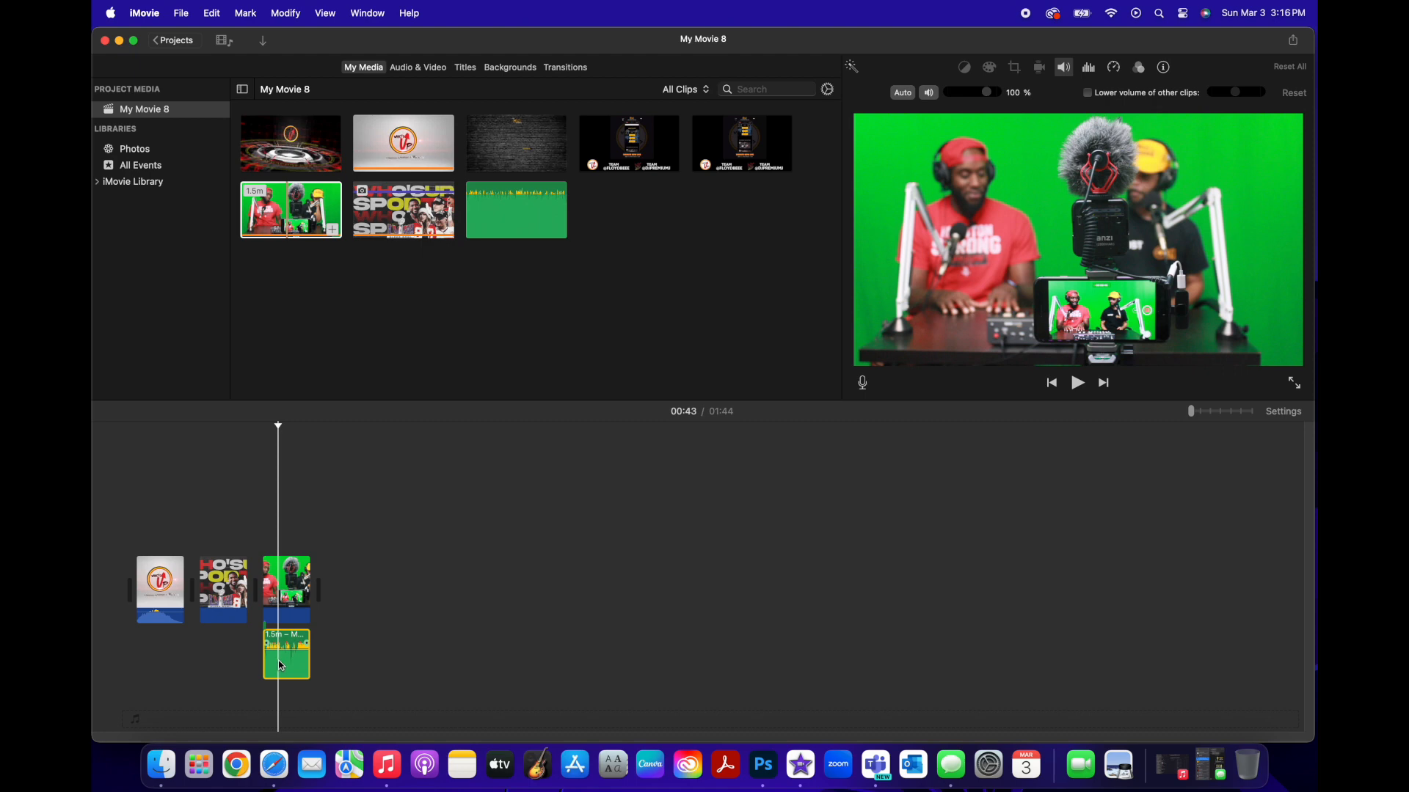
# Step: Magnify the timeline fully to examine the detached audio's waveform, and return the playhead to the start of the green-screen clip
pyautogui.click(1250, 413)
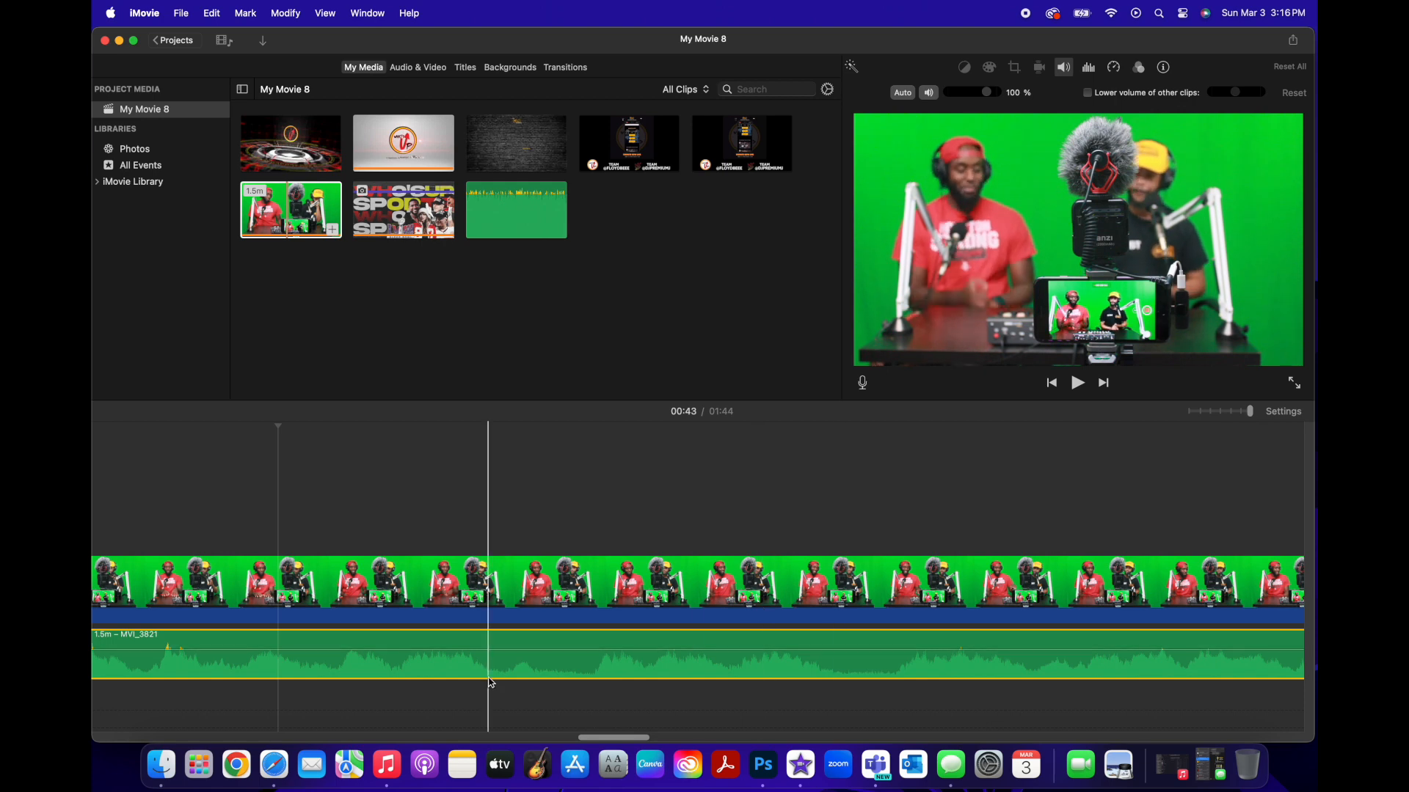
pyautogui.hscroll(-10, 455, 662)
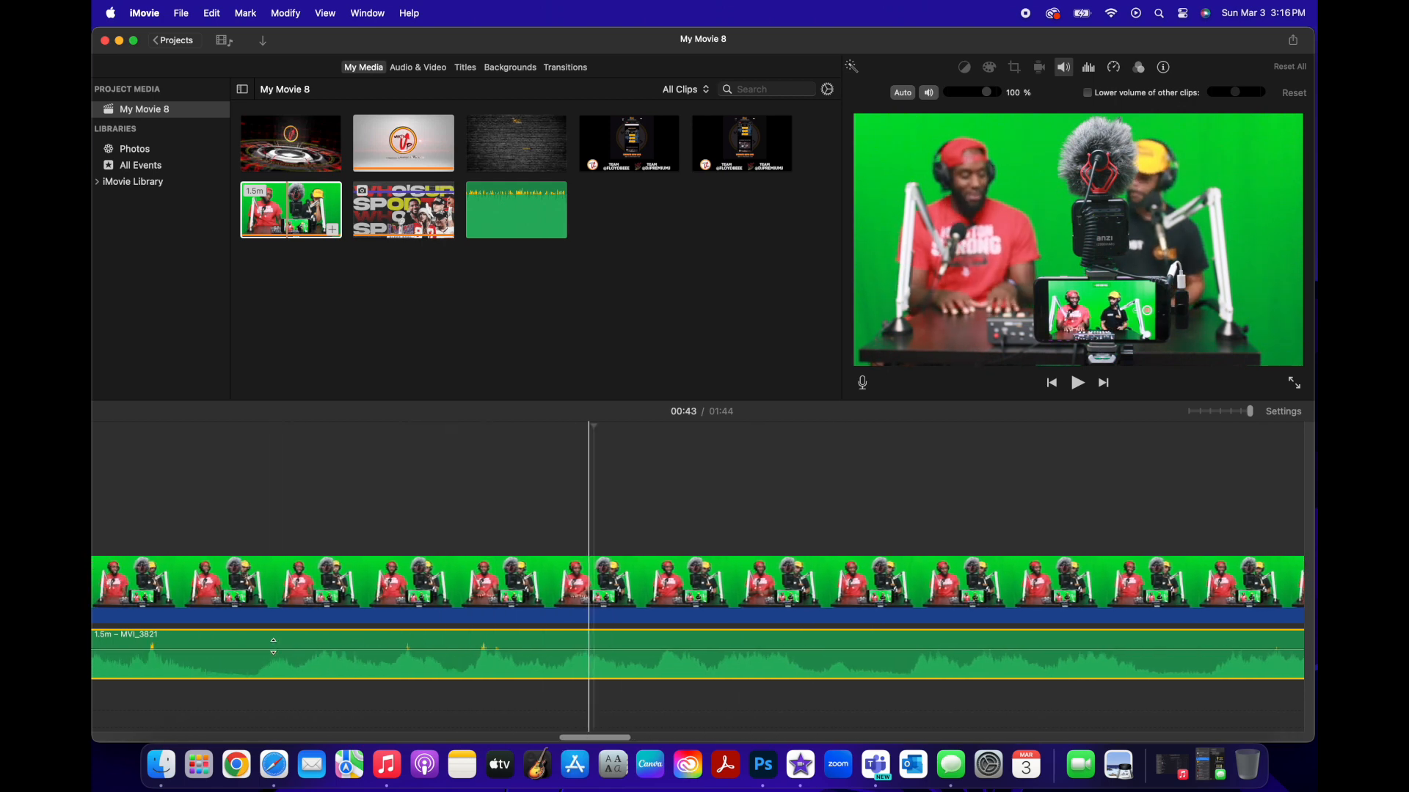
pyautogui.hscroll(-5, 273, 645)
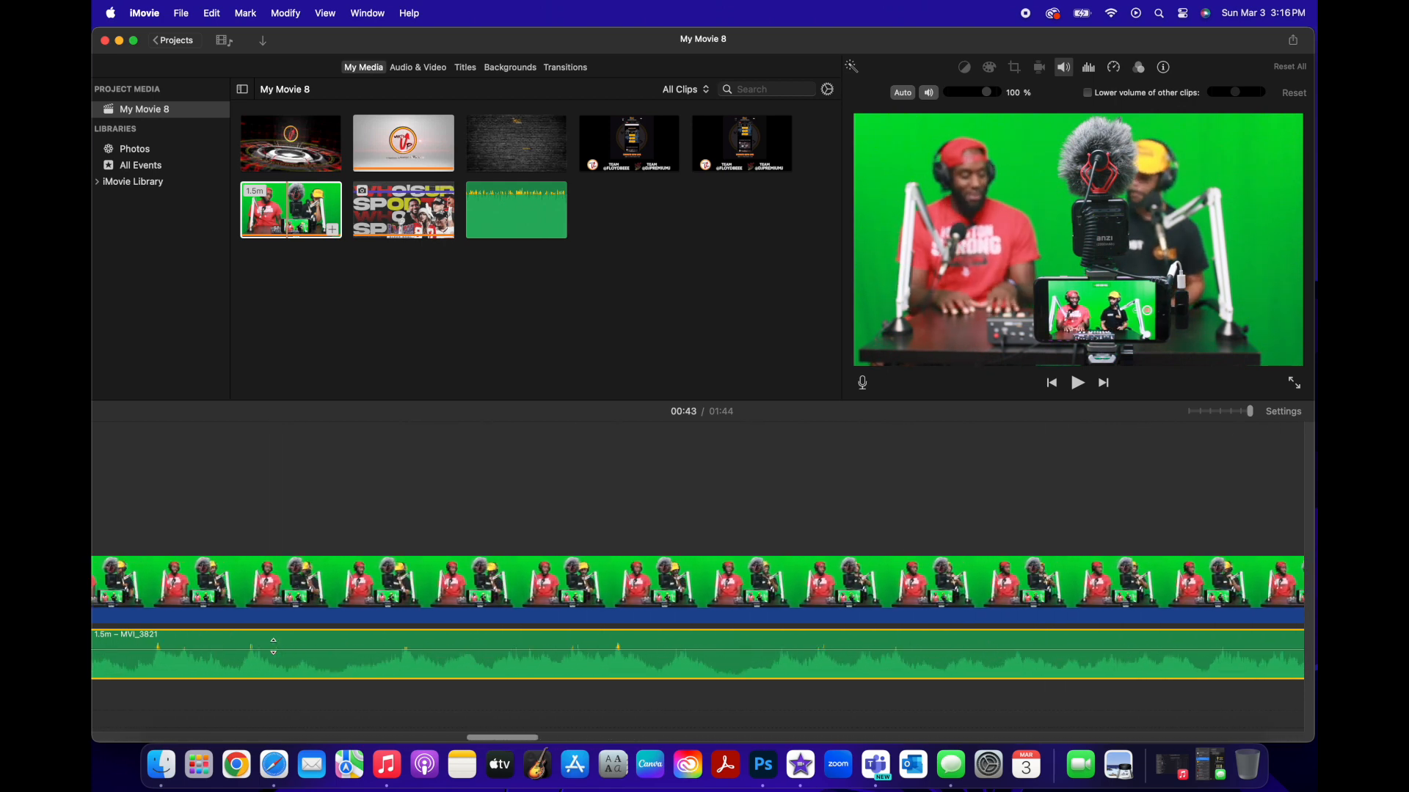
pyautogui.hscroll(-5, 273, 646)
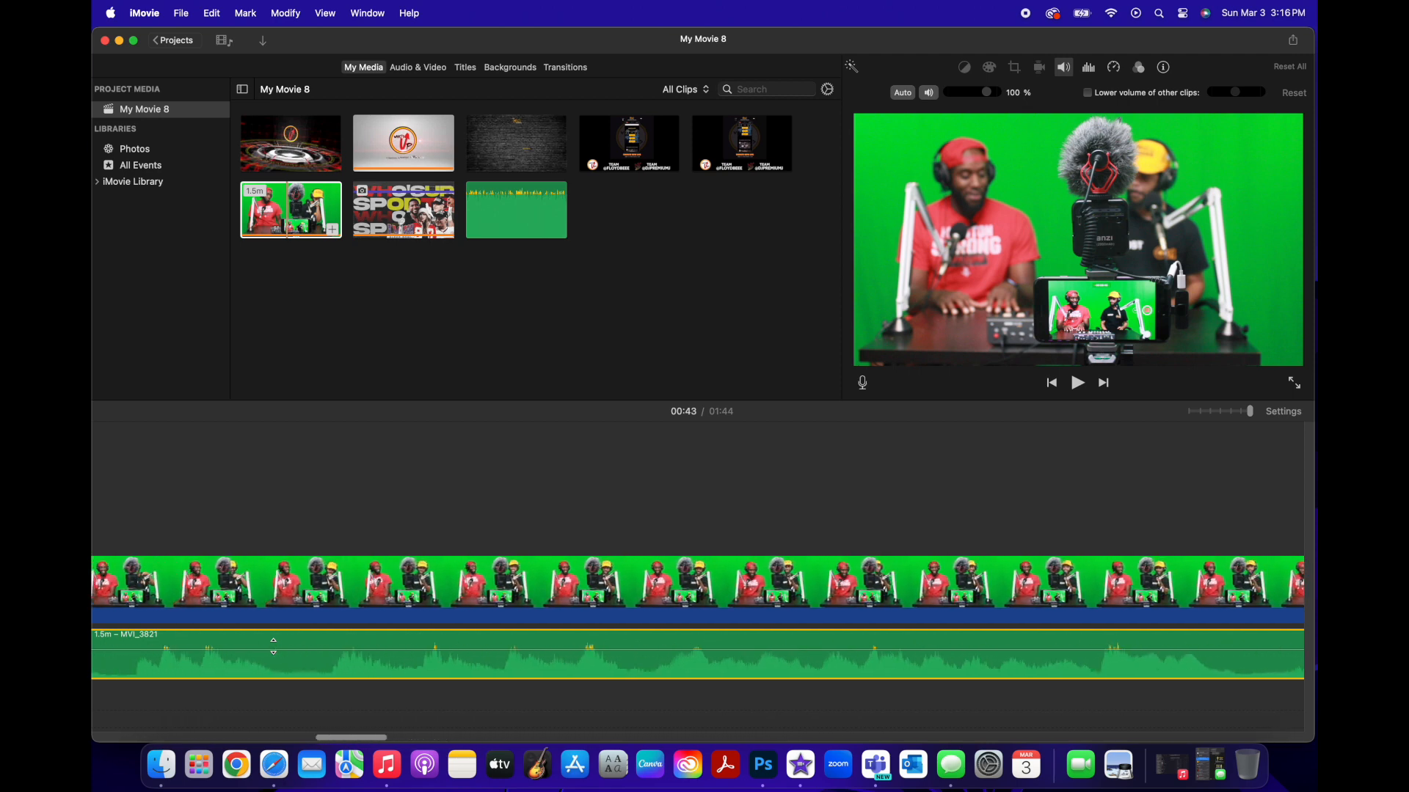
pyautogui.click(591, 485)
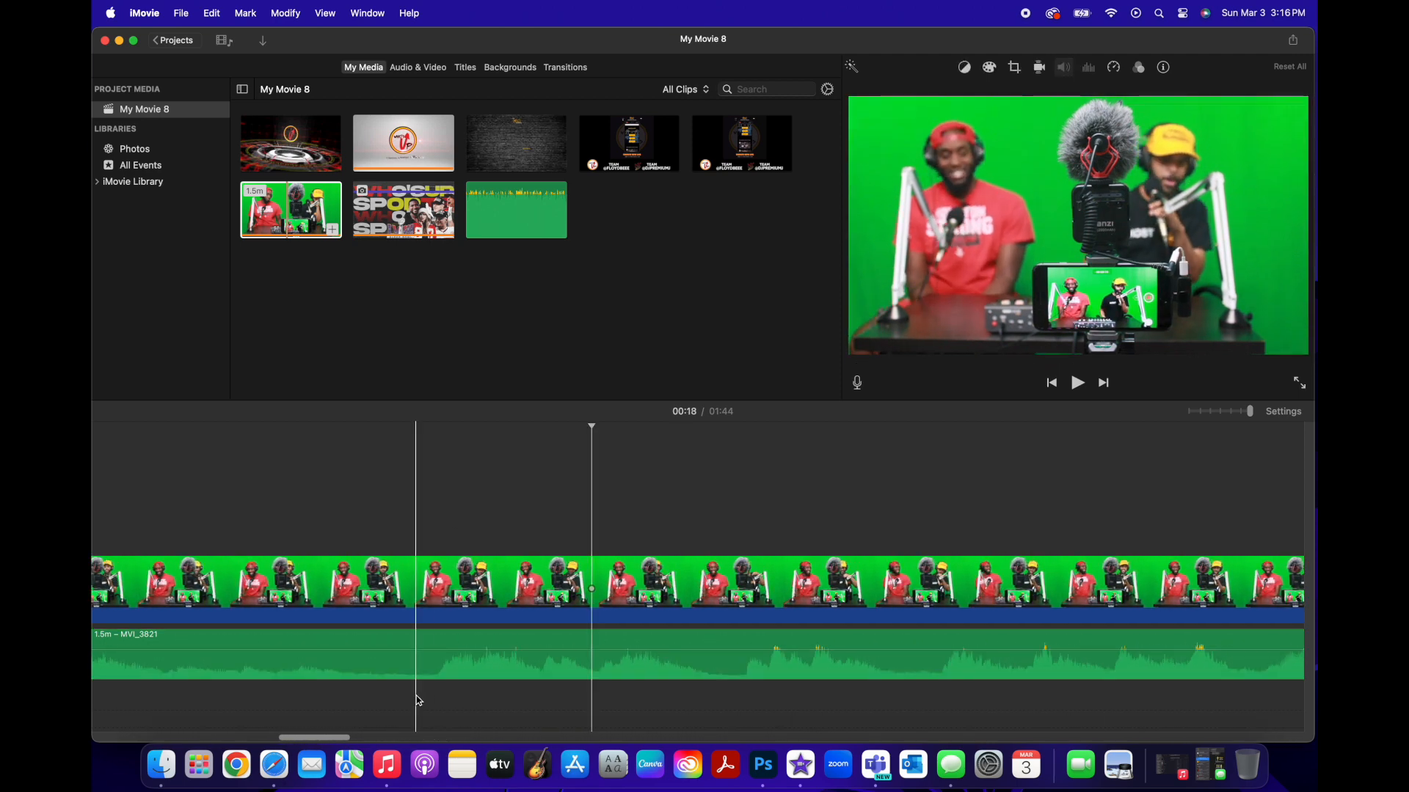
pyautogui.hscroll(-5, 416, 698)
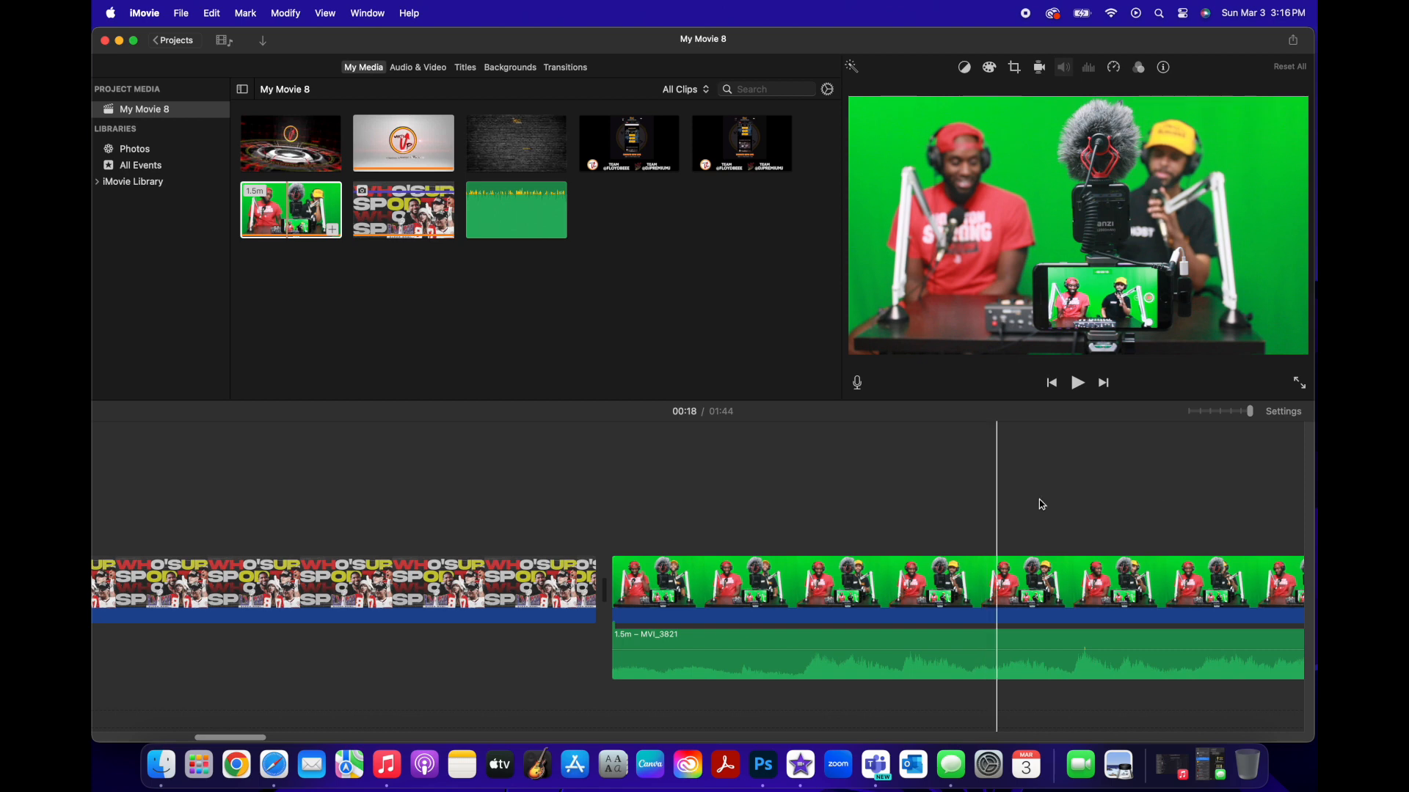
pyautogui.hscroll(10, 1150, 495)
pyautogui.click(1152, 498)
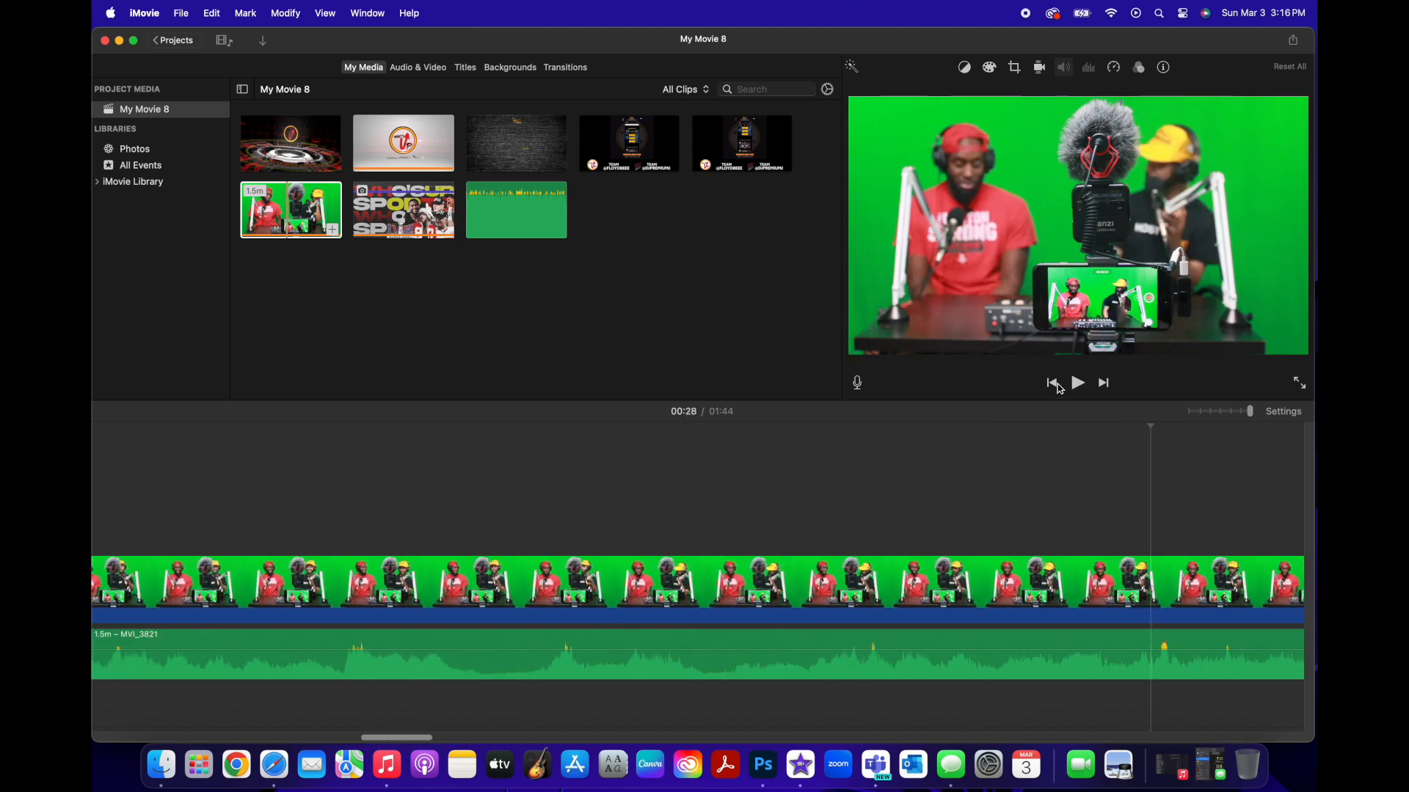
pyautogui.click(1053, 383)
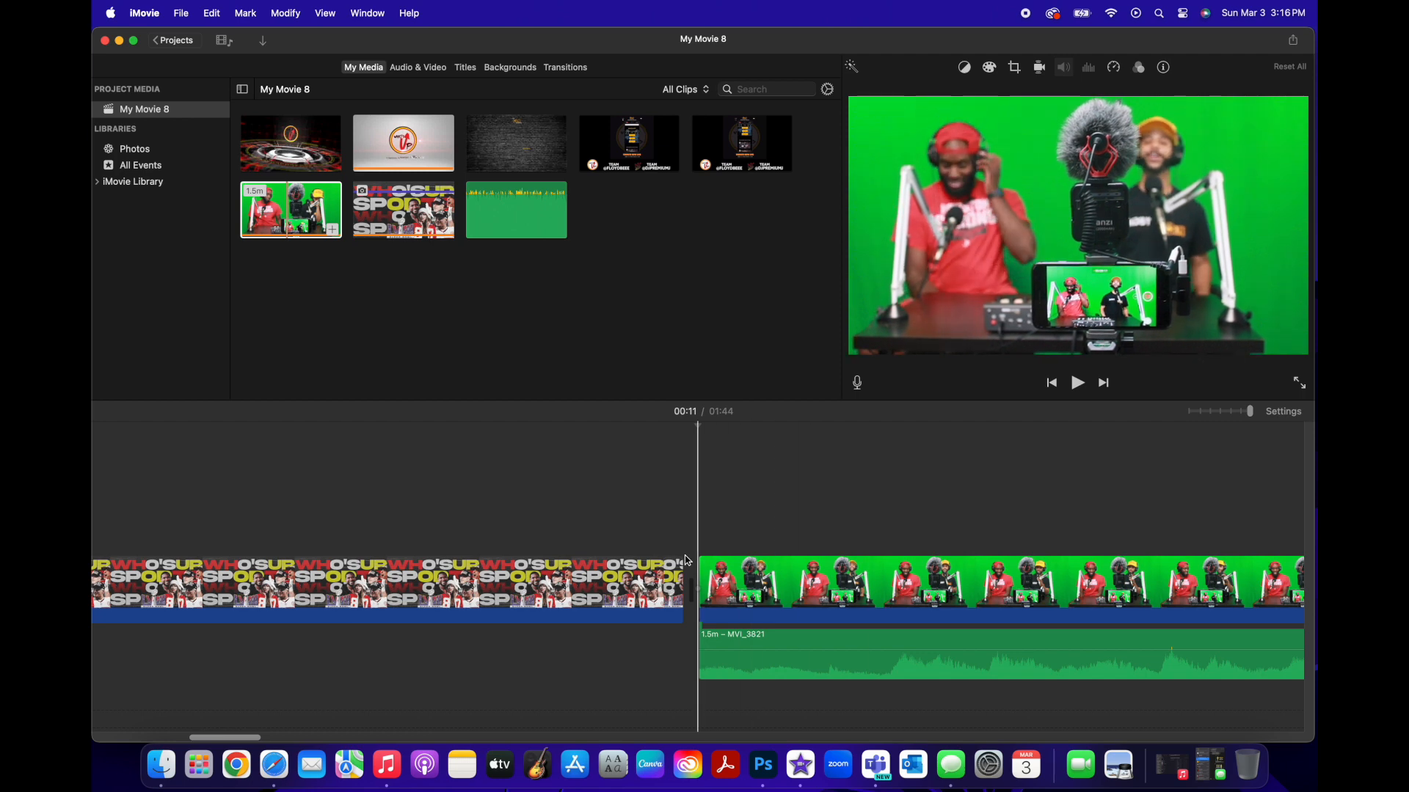
# Step: Split the detached audio about one second into the green-screen clip, at 00:12
pyautogui.hscroll(5, 998, 524)
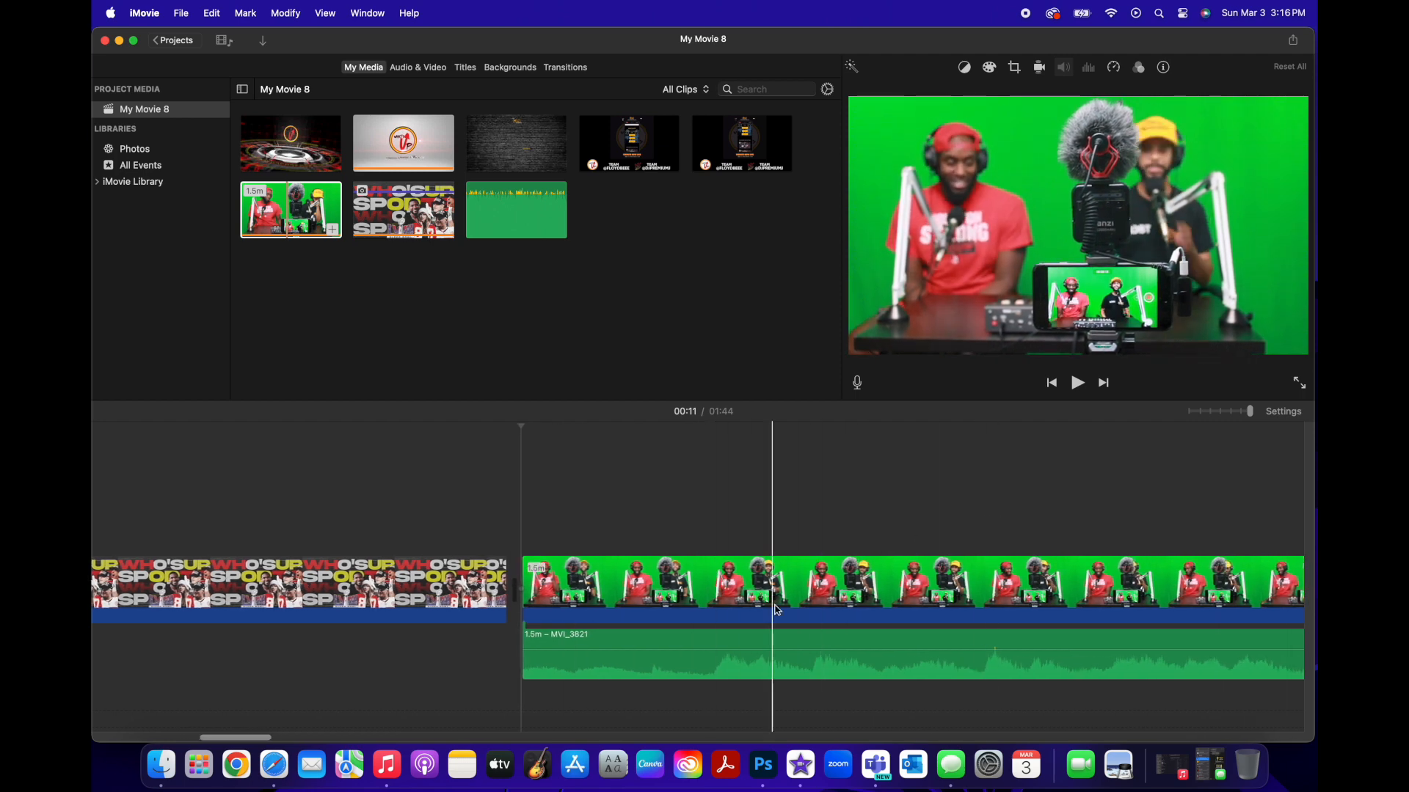
pyautogui.click(715, 643)
pyautogui.rightClick(715, 640)
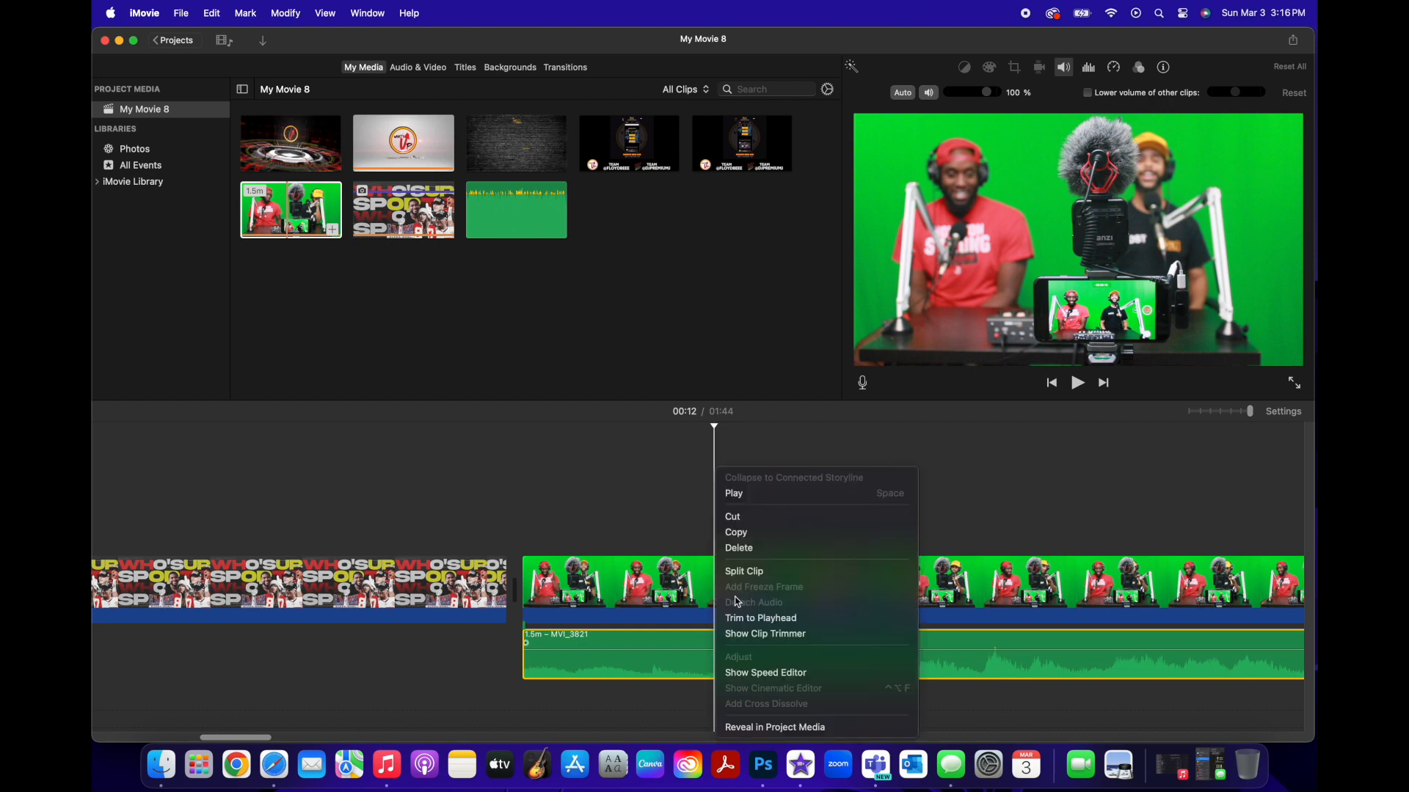
pyautogui.click(746, 572)
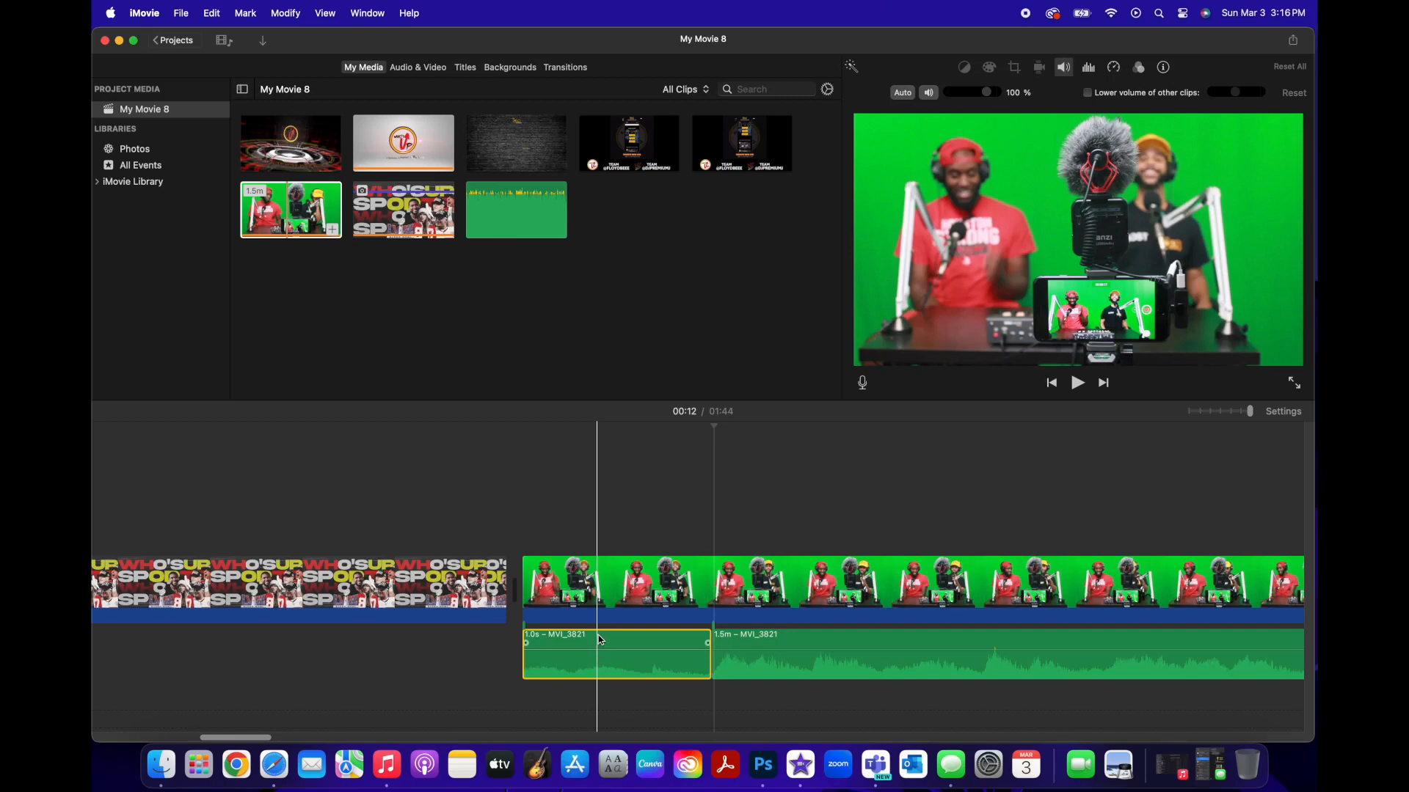
# Step: Try raising the one-second audio segment's volume to 400%, then undo the volume adjustments
pyautogui.moveTo(600, 648); pyautogui.dragTo(599, 642)
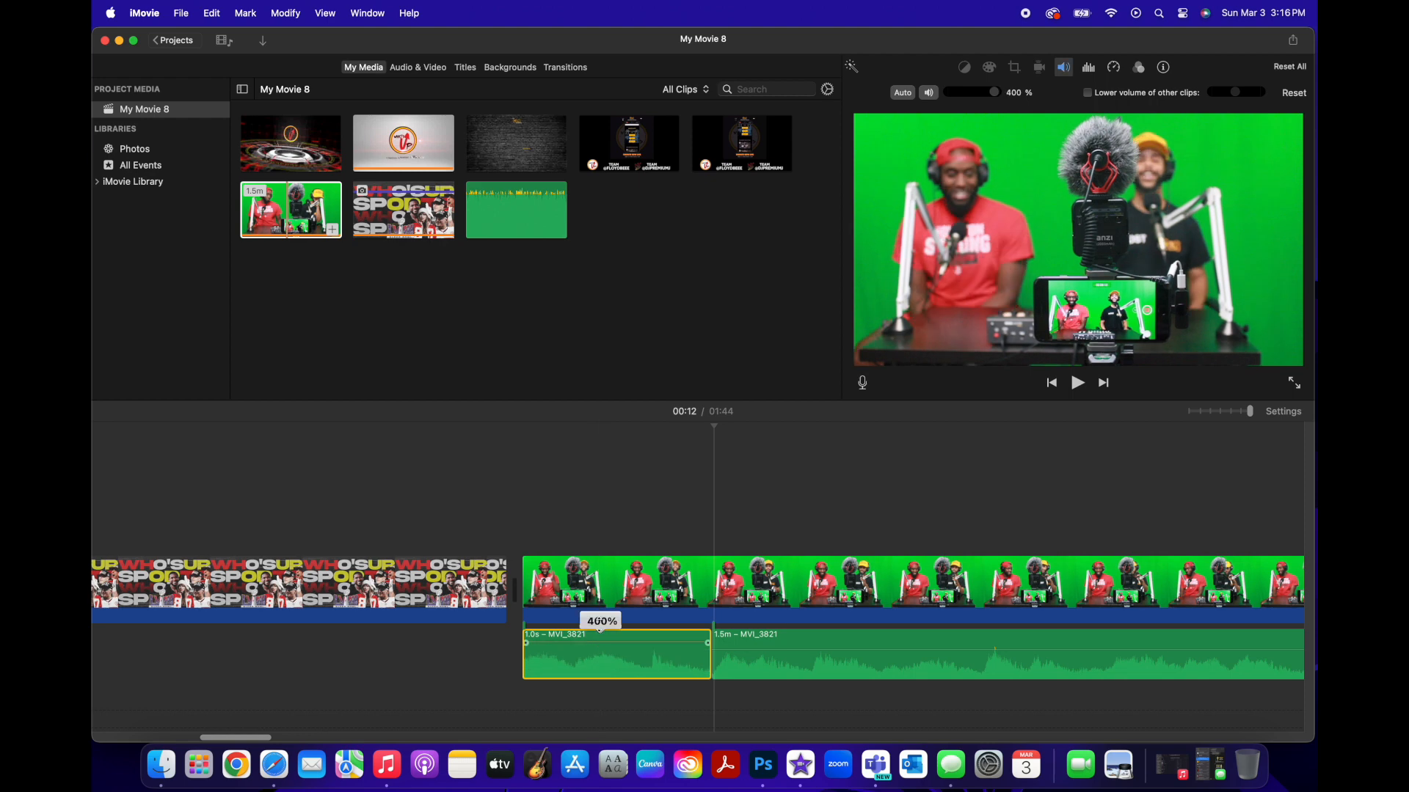
pyautogui.moveTo(598, 643)
pyautogui.mouseDown()
pyautogui.moveTo(594, 680)
pyautogui.moveTo(593, 623)
pyautogui.mouseUp()
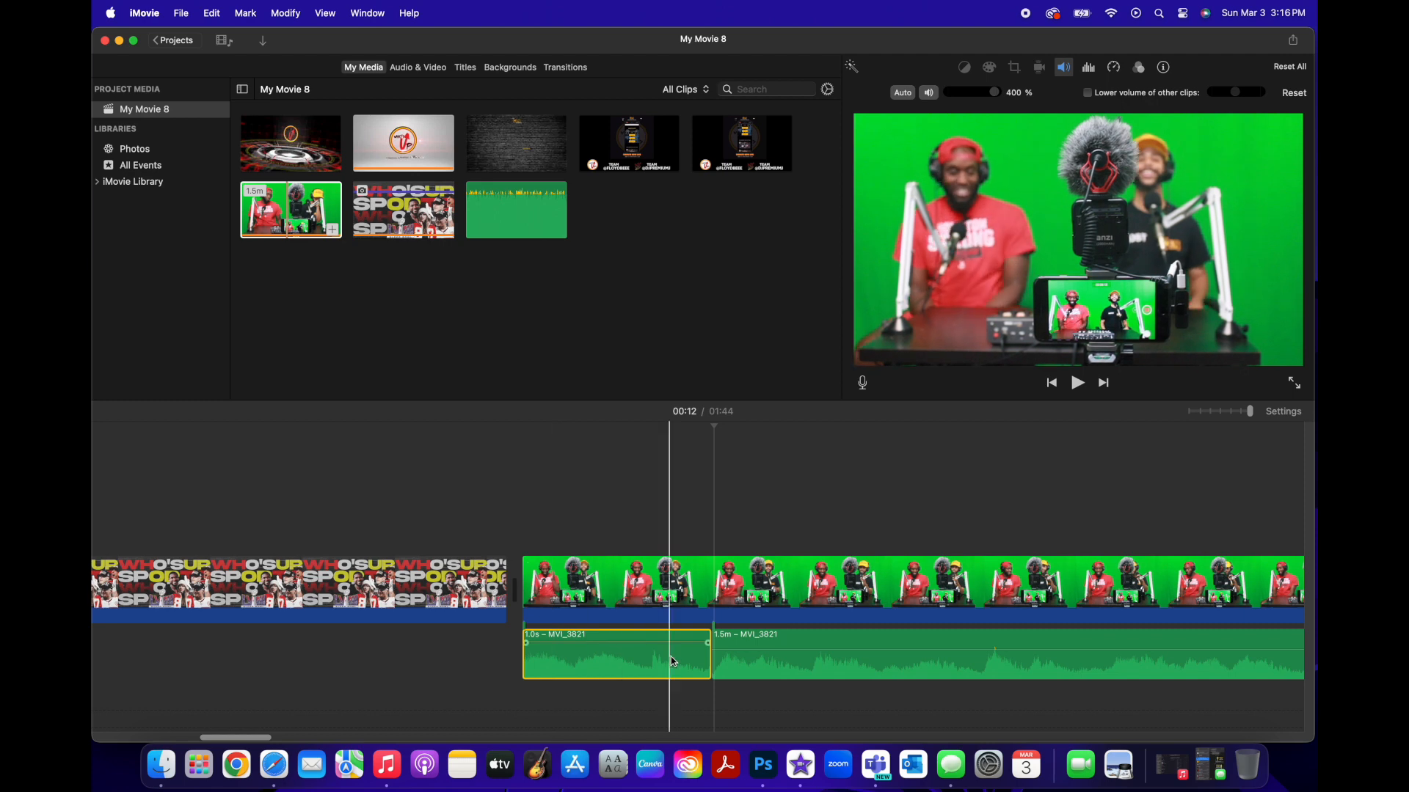
pyautogui.moveTo(836, 649); pyautogui.dragTo(830, 649)
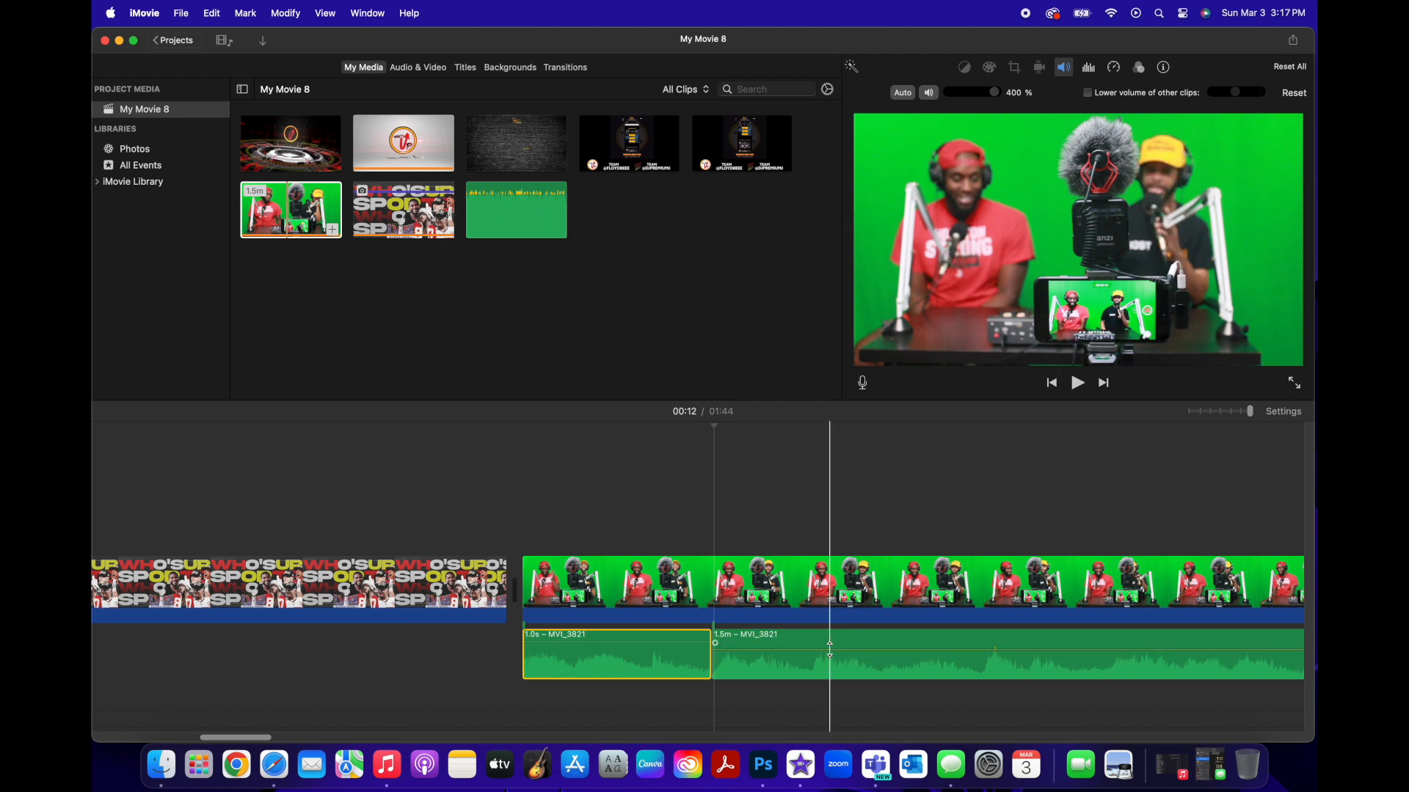
pyautogui.press('super+z')
pyautogui.press('super+z')
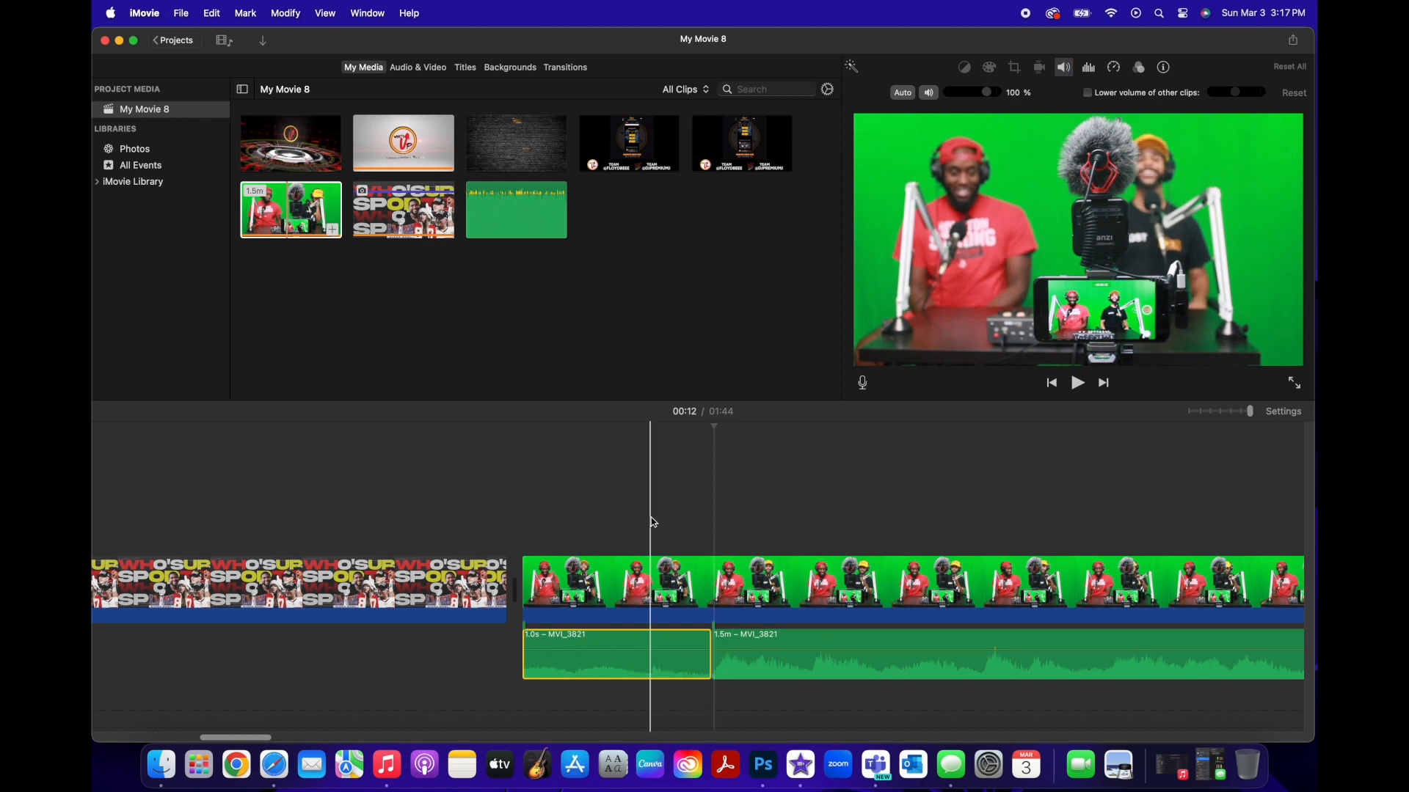
pyautogui.click(572, 520)
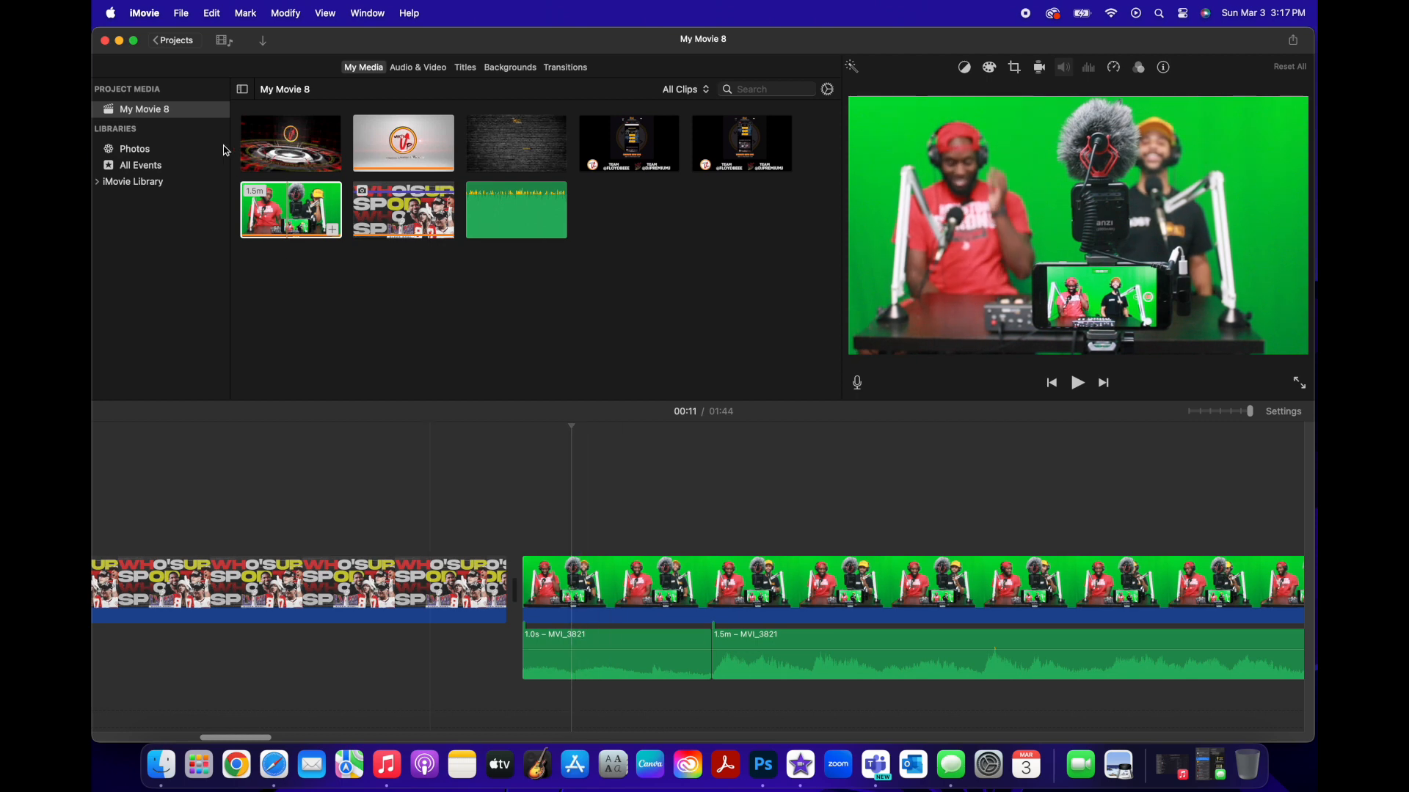
pyautogui.click(211, 12)
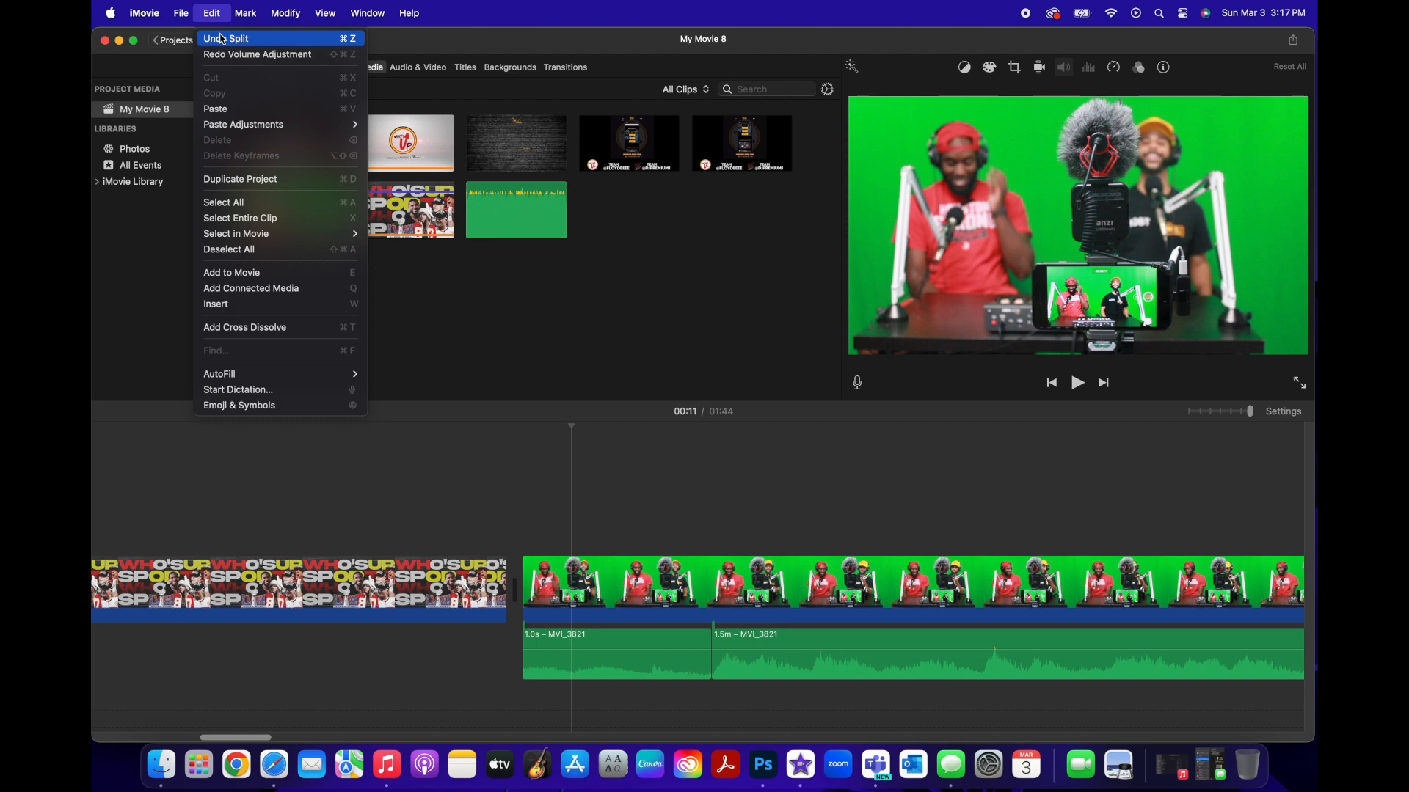
pyautogui.click(223, 38)
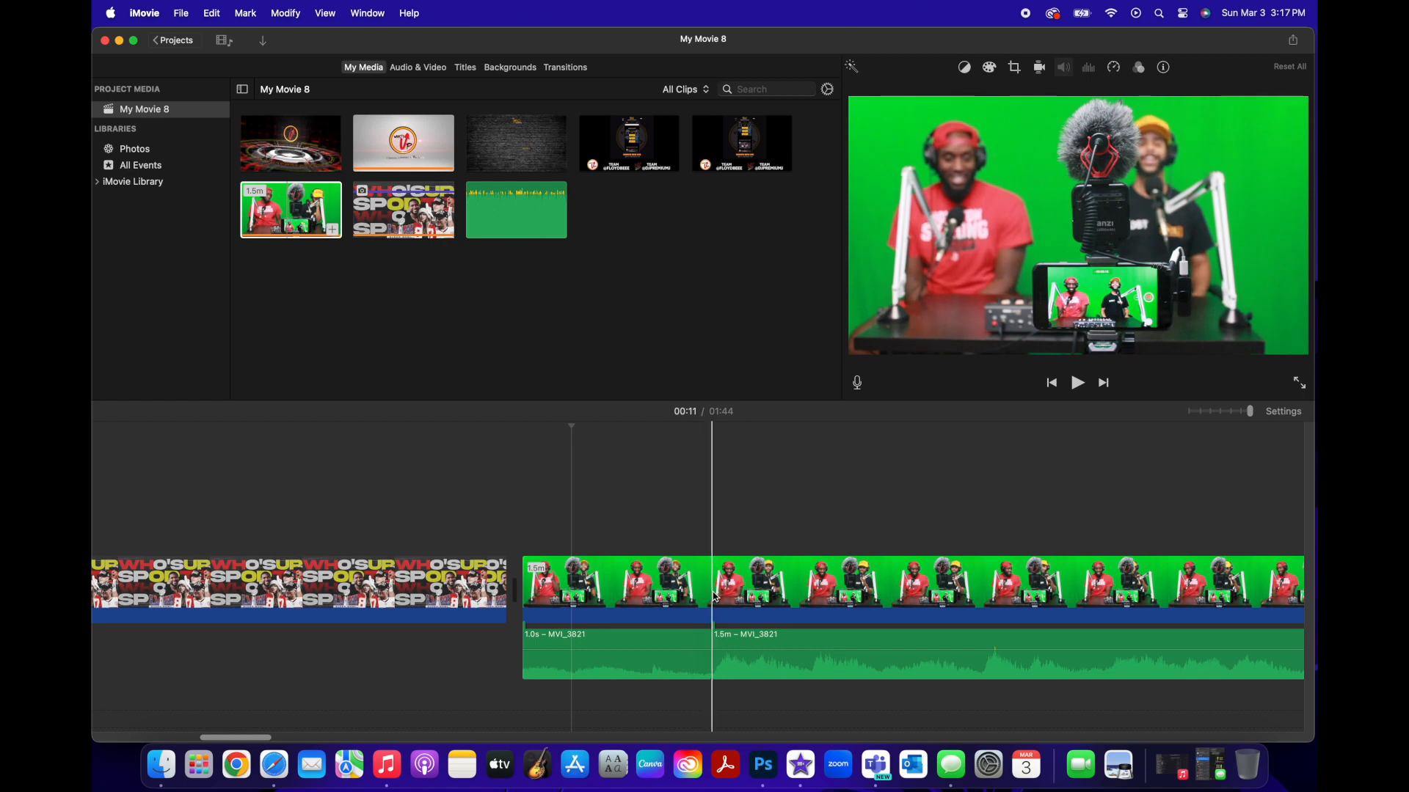
# Step: Split the green-screen video clip at 00:12, in line with the split in its detached audio
pyautogui.click(715, 595)
pyautogui.rightClick(715, 596)
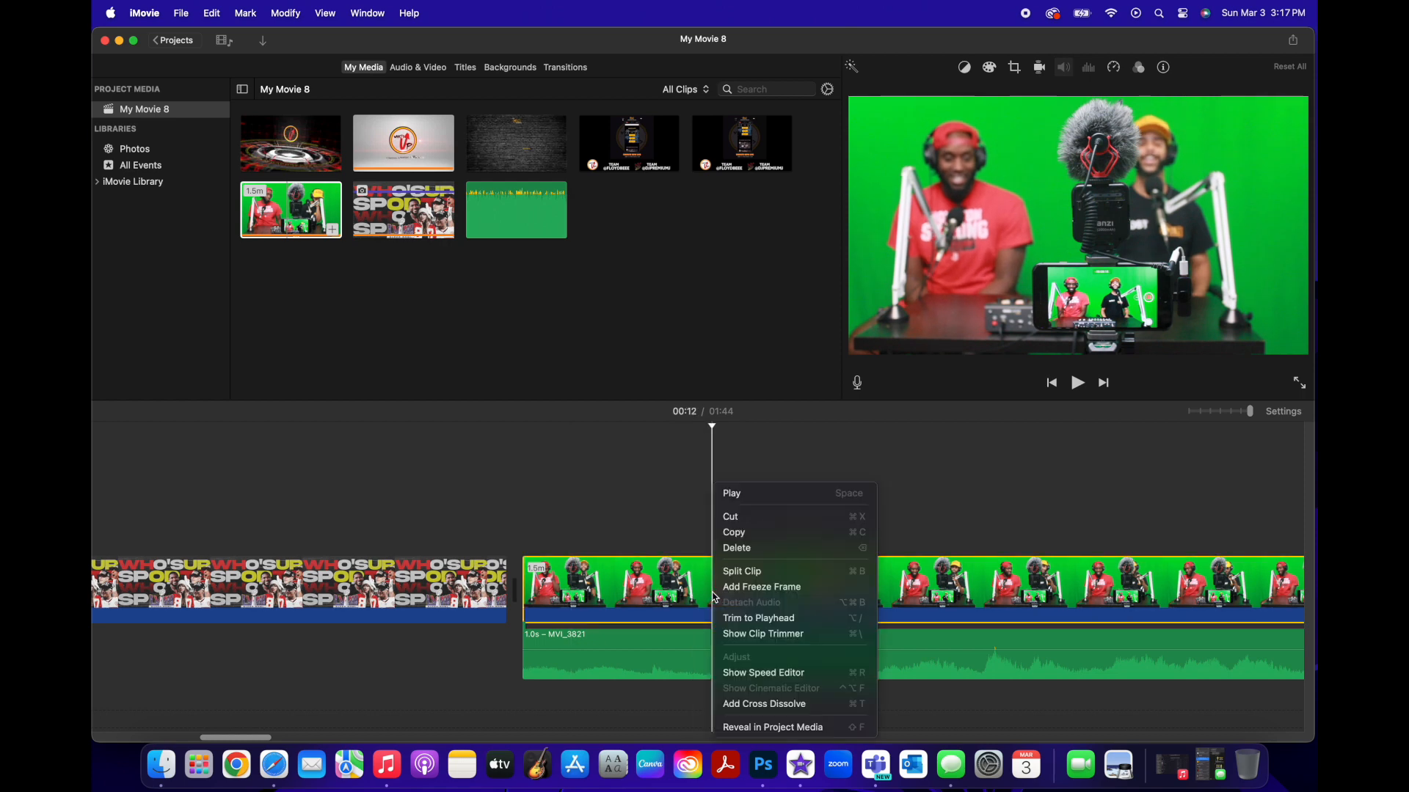
pyautogui.click(747, 572)
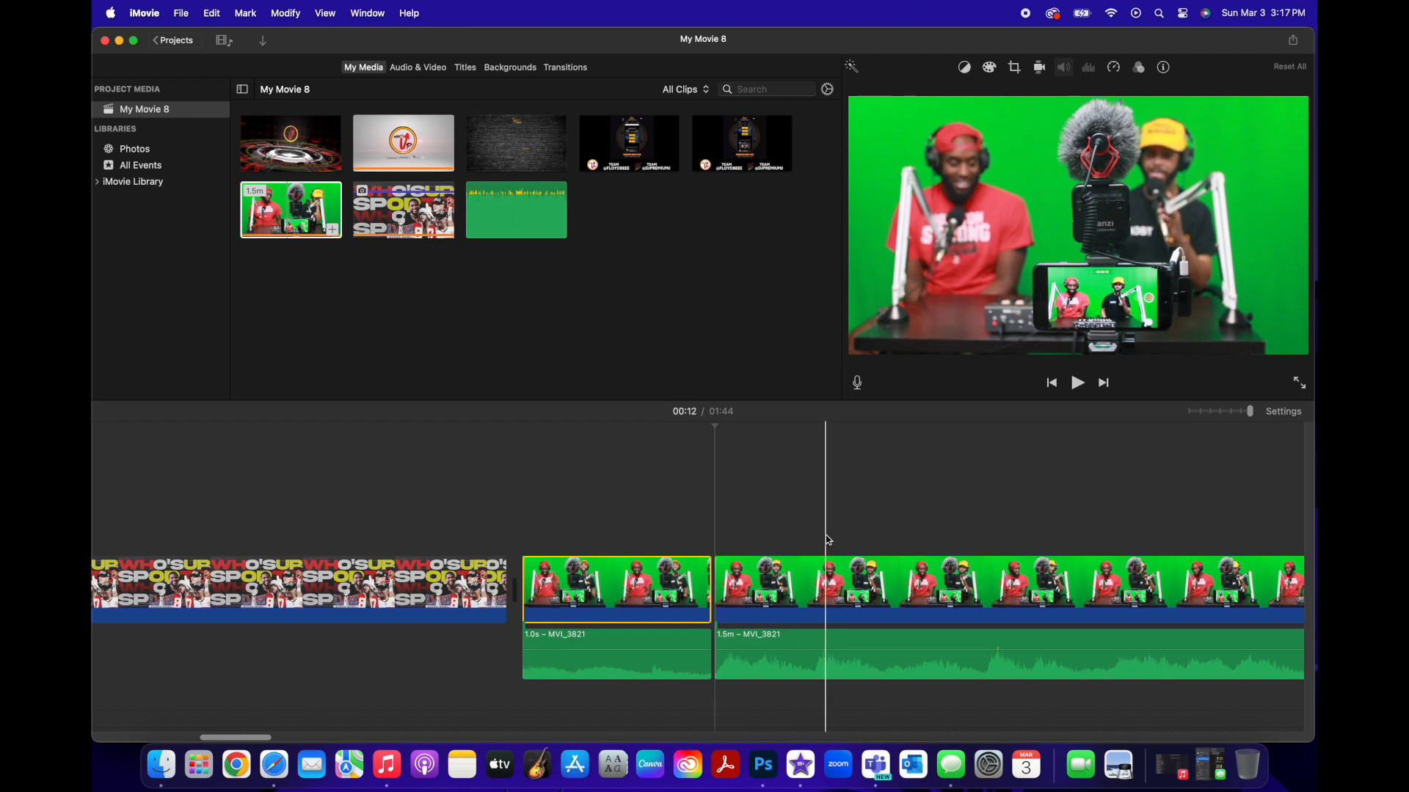
# Step: Try automatic volume enhancement and a manual volume adjustment on the one-second audio segment, then reset its volume
pyautogui.click(603, 633)
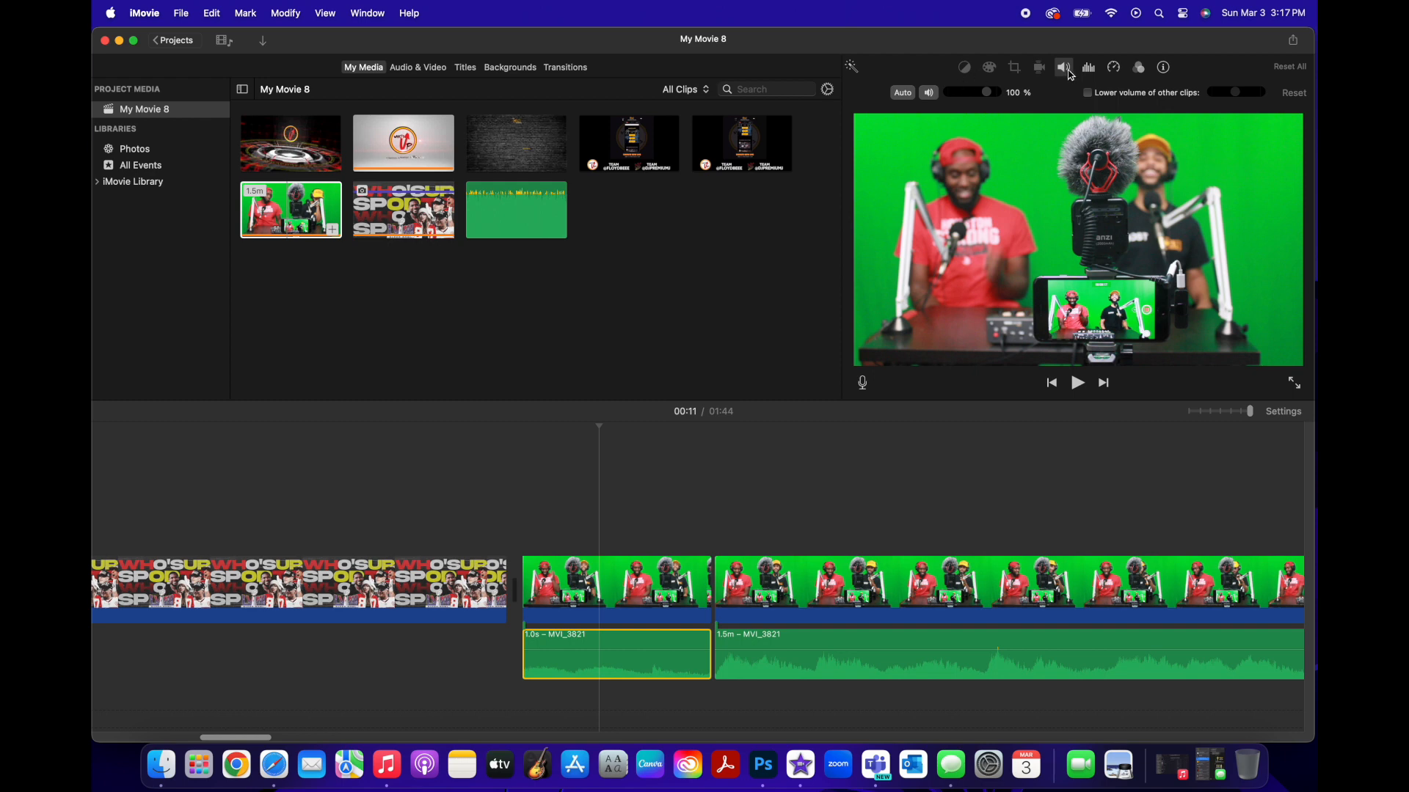
pyautogui.click(903, 93)
pyautogui.click(904, 94)
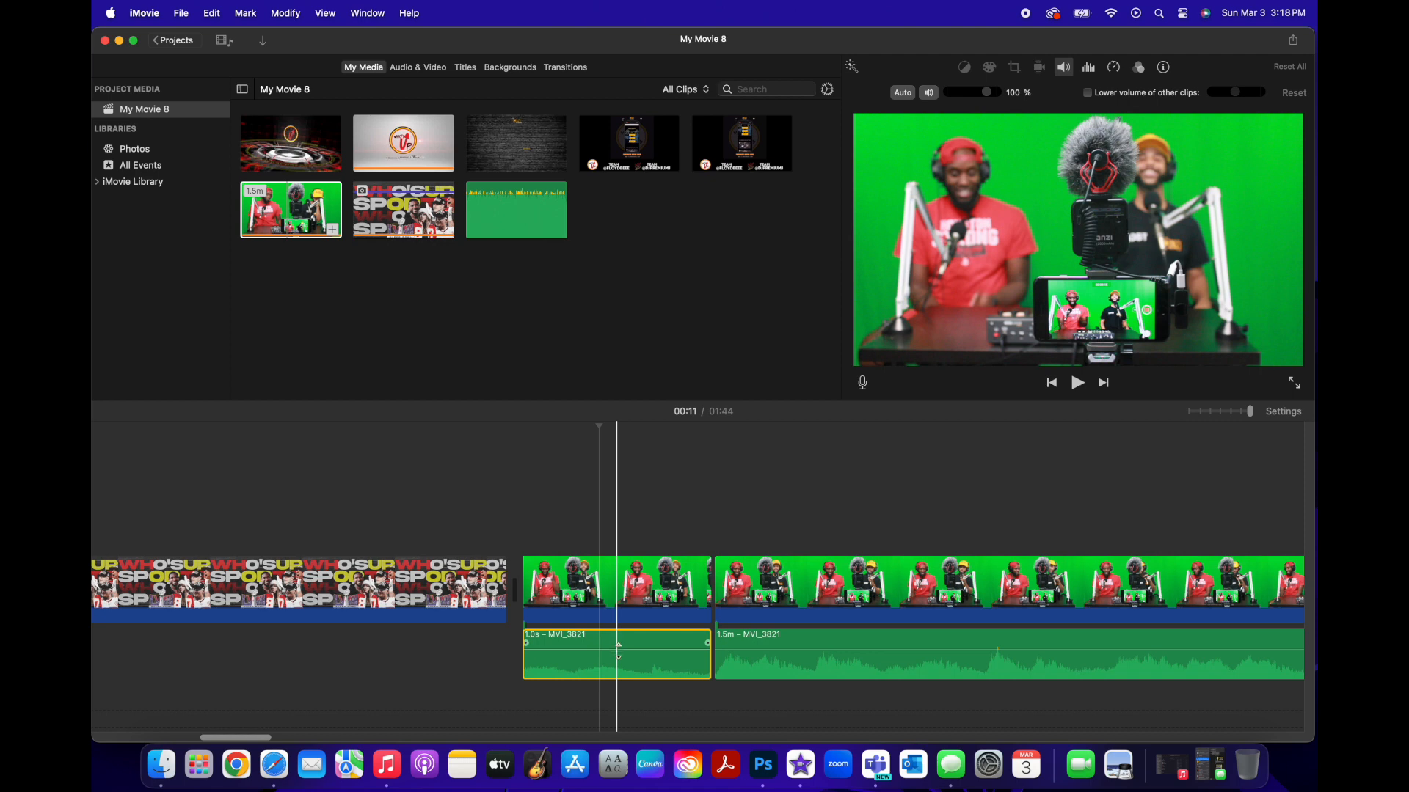
pyautogui.moveTo(988, 92); pyautogui.dragTo(990, 93)
pyautogui.click(1294, 93)
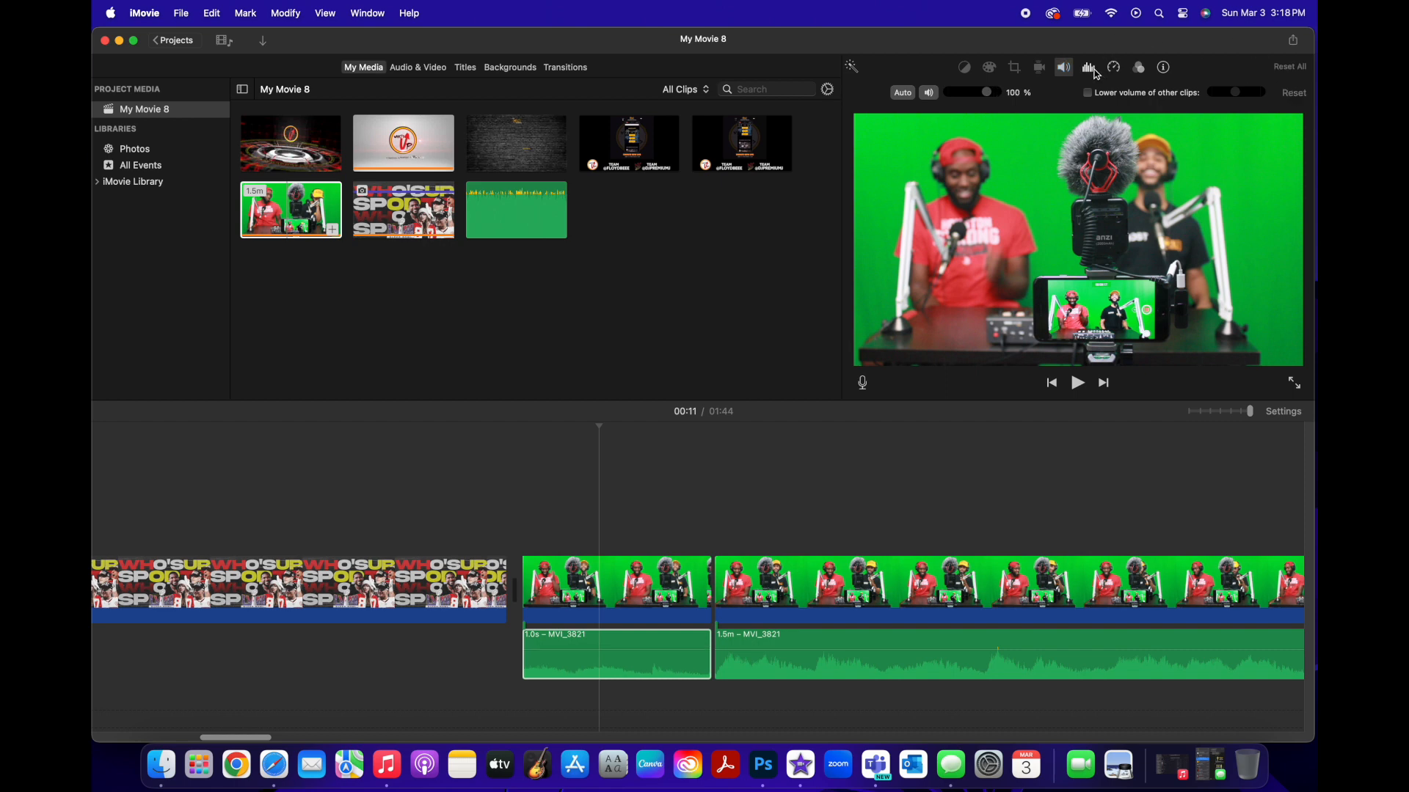
# Step: Try 75% background noise reduction on the one-second audio segment, view the equalizer presets, and reset the audio correction
pyautogui.click(1092, 70)
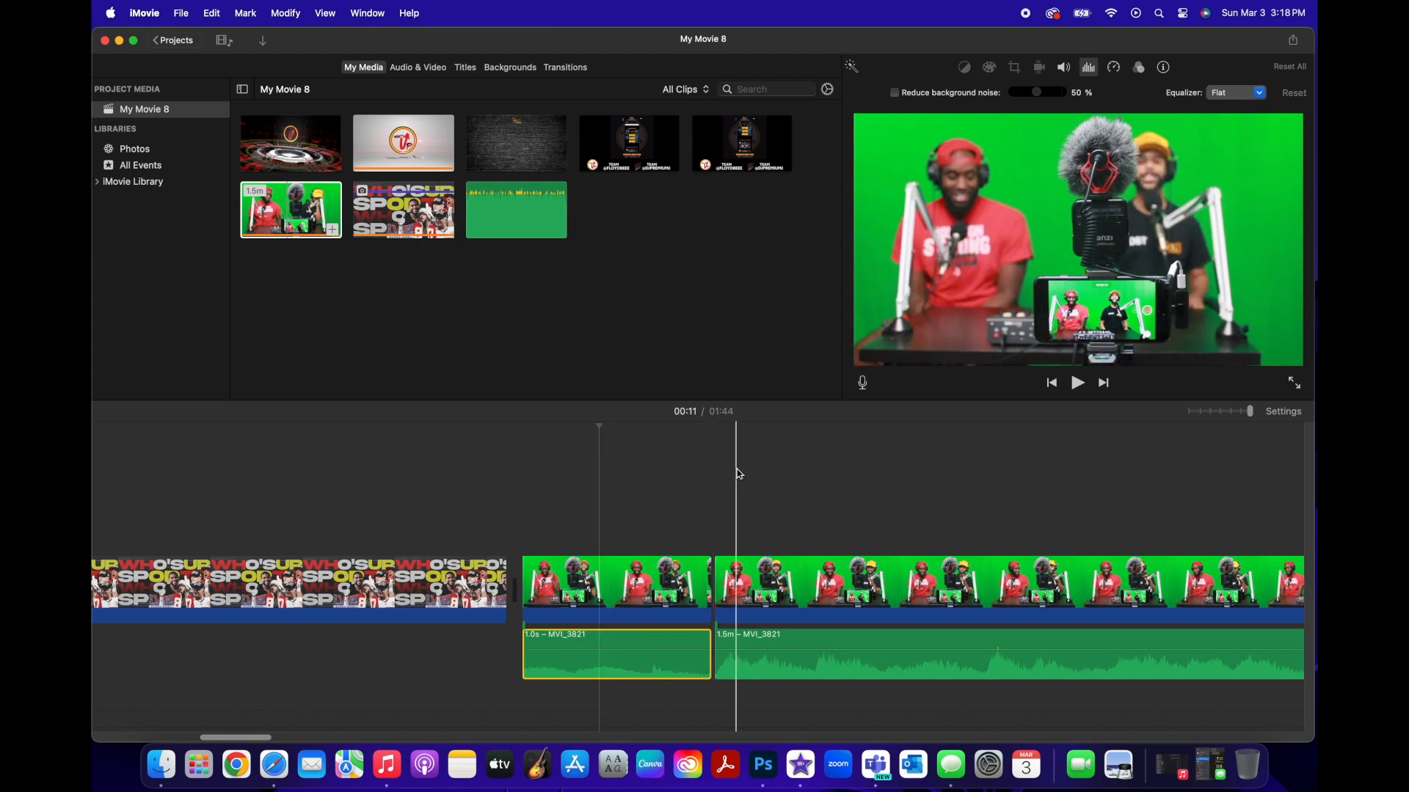
pyautogui.click(895, 93)
pyautogui.moveTo(1034, 91)
pyautogui.mouseDown()
pyautogui.moveTo(1023, 93)
pyautogui.moveTo(1054, 98)
pyautogui.moveTo(1040, 94)
pyautogui.mouseUp()
pyautogui.click(1256, 96)
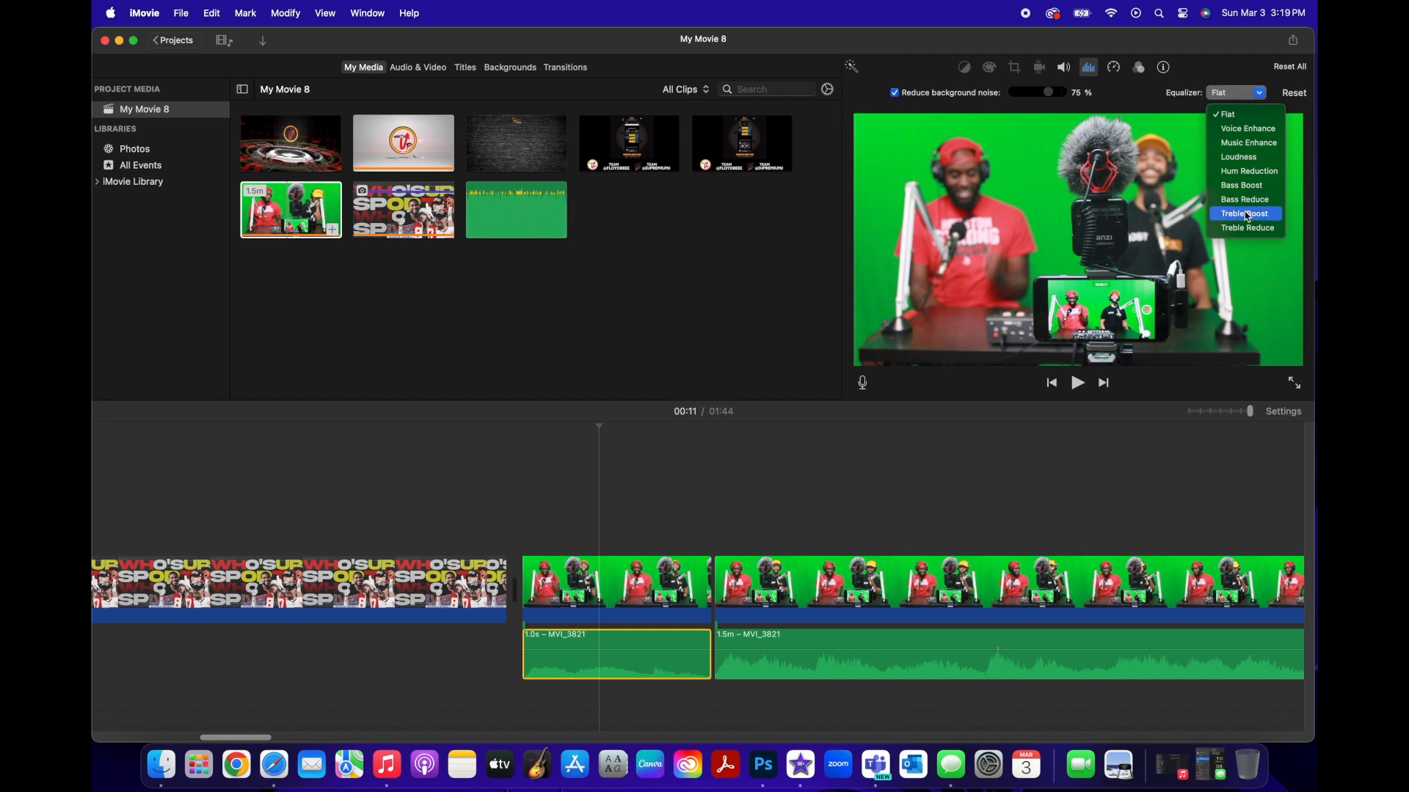
pyautogui.click(1259, 92)
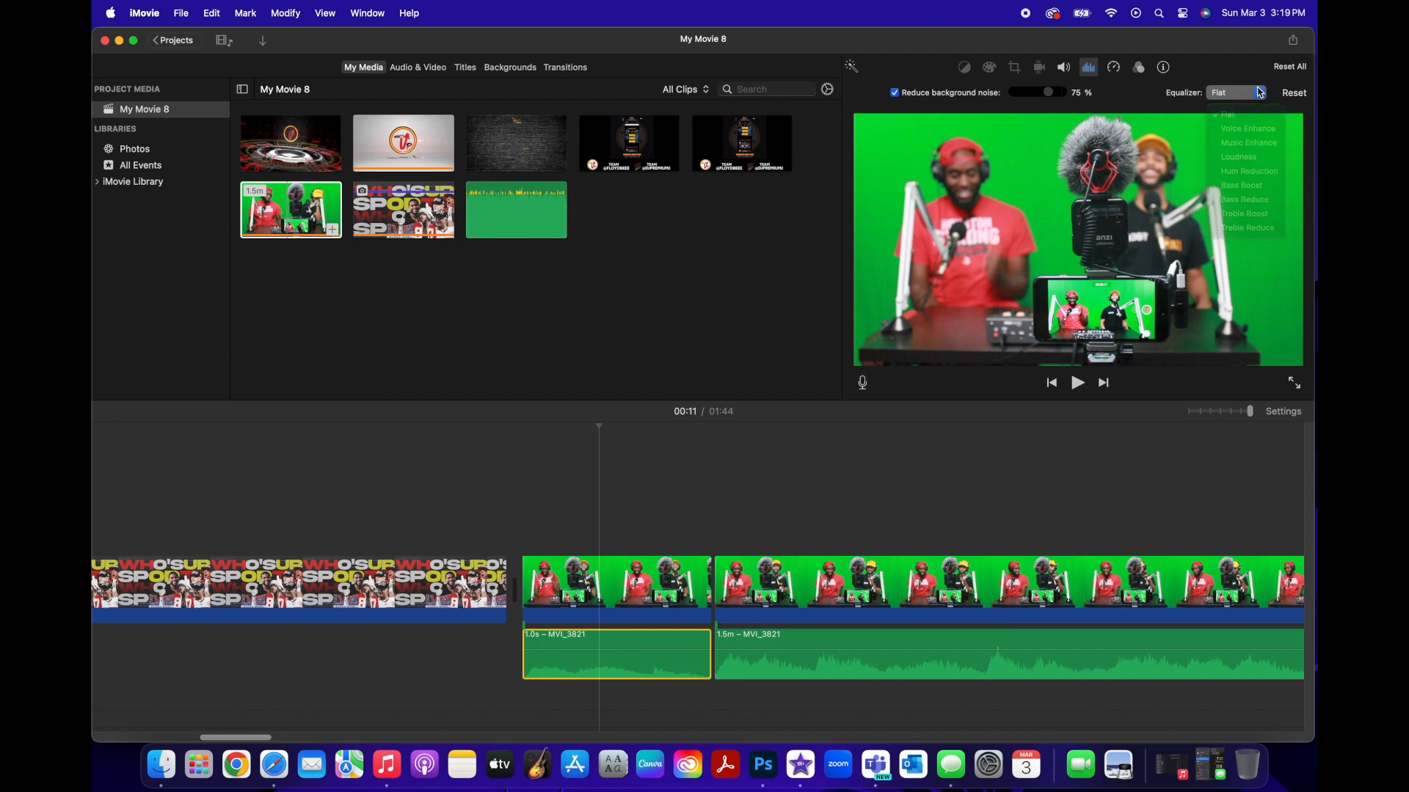
pyautogui.click(1289, 94)
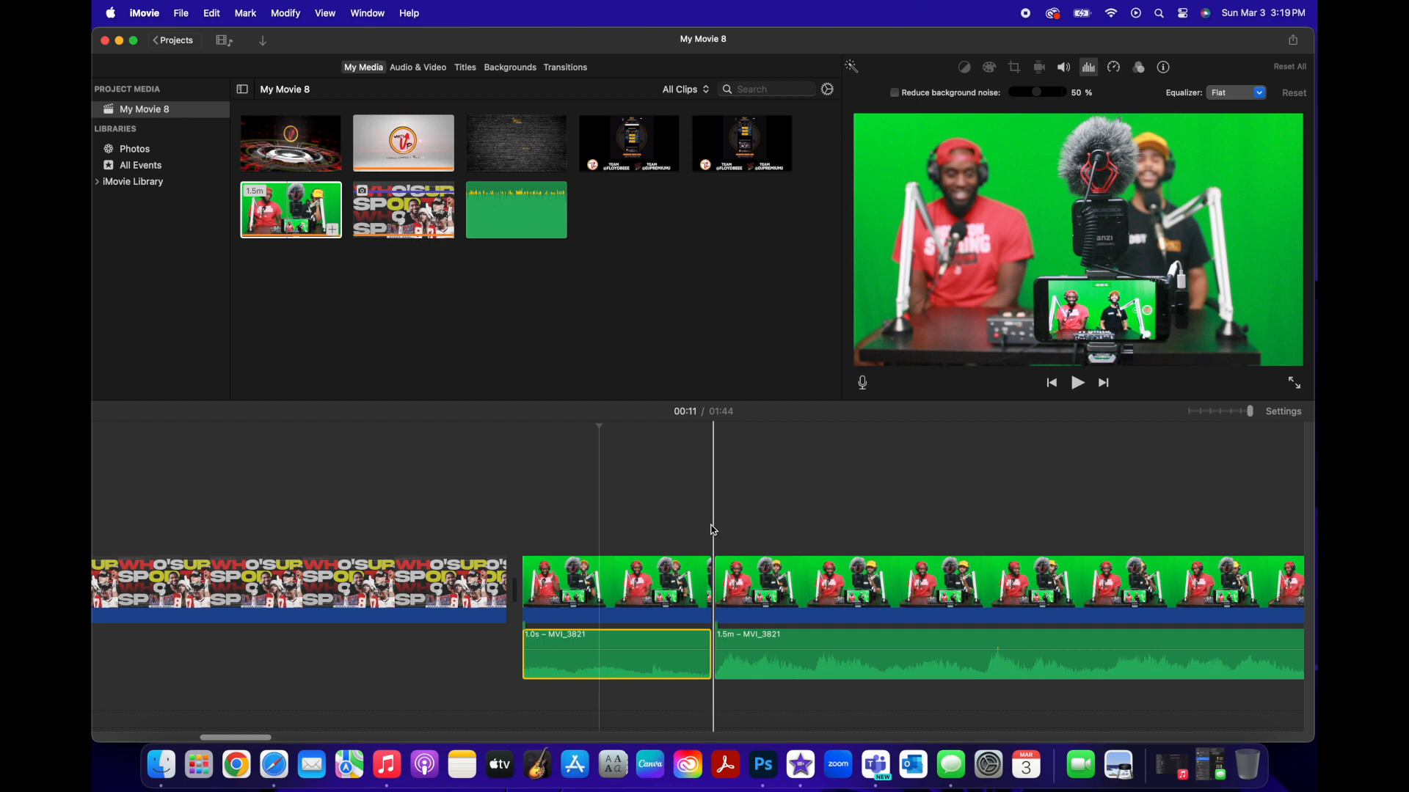
# Step: View the speed presets for the one-second green-screen video segment, leaving the list without choosing one
pyautogui.click(710, 523)
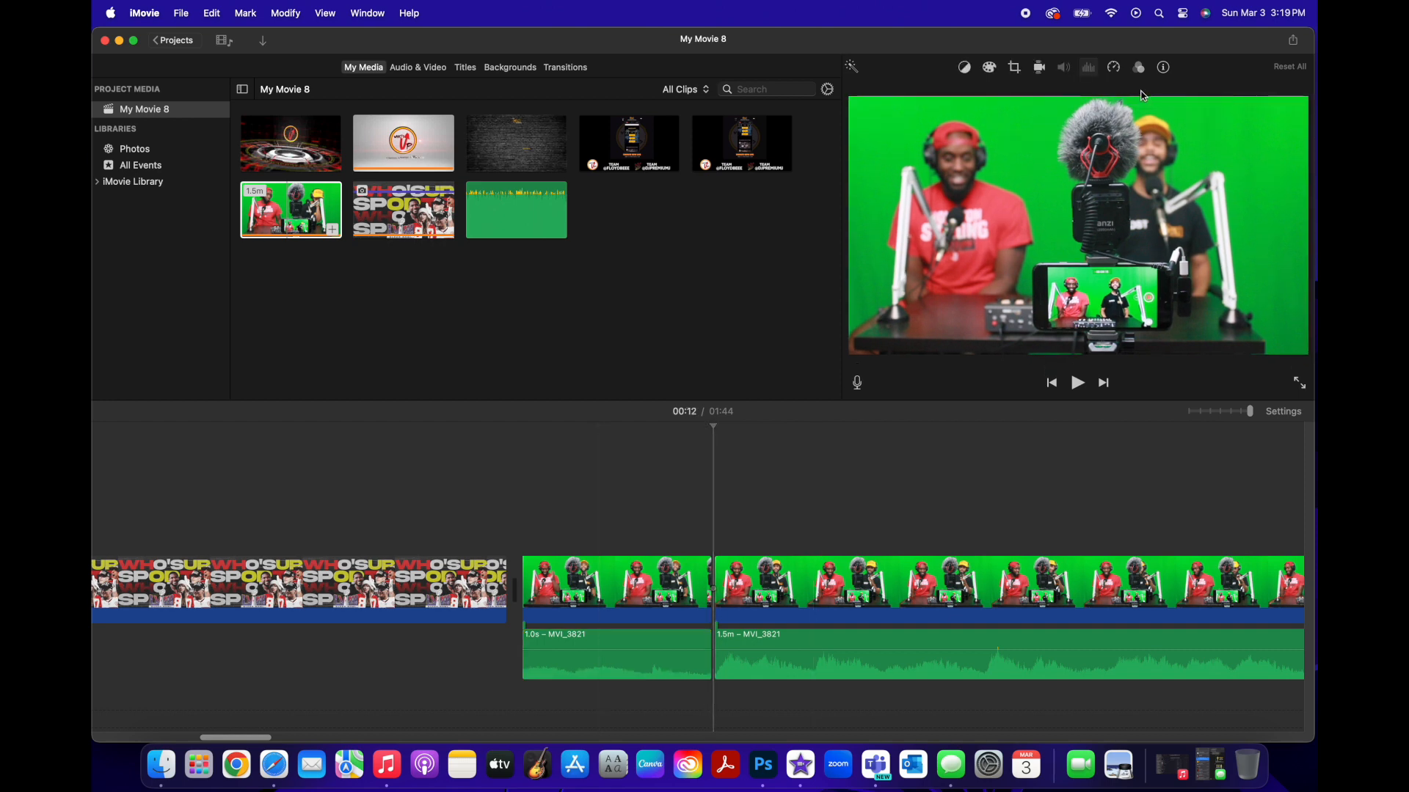
pyautogui.click(1113, 67)
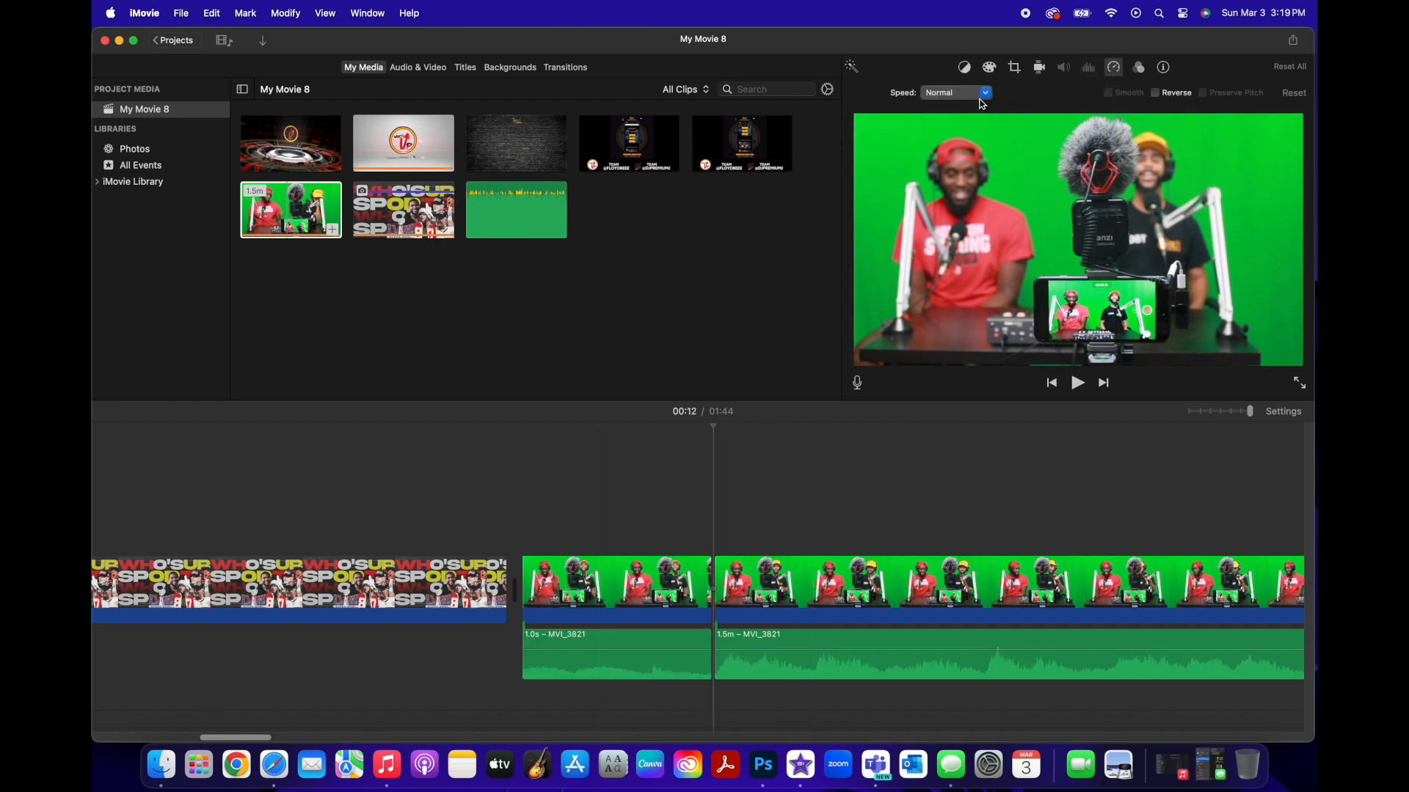
pyautogui.click(620, 587)
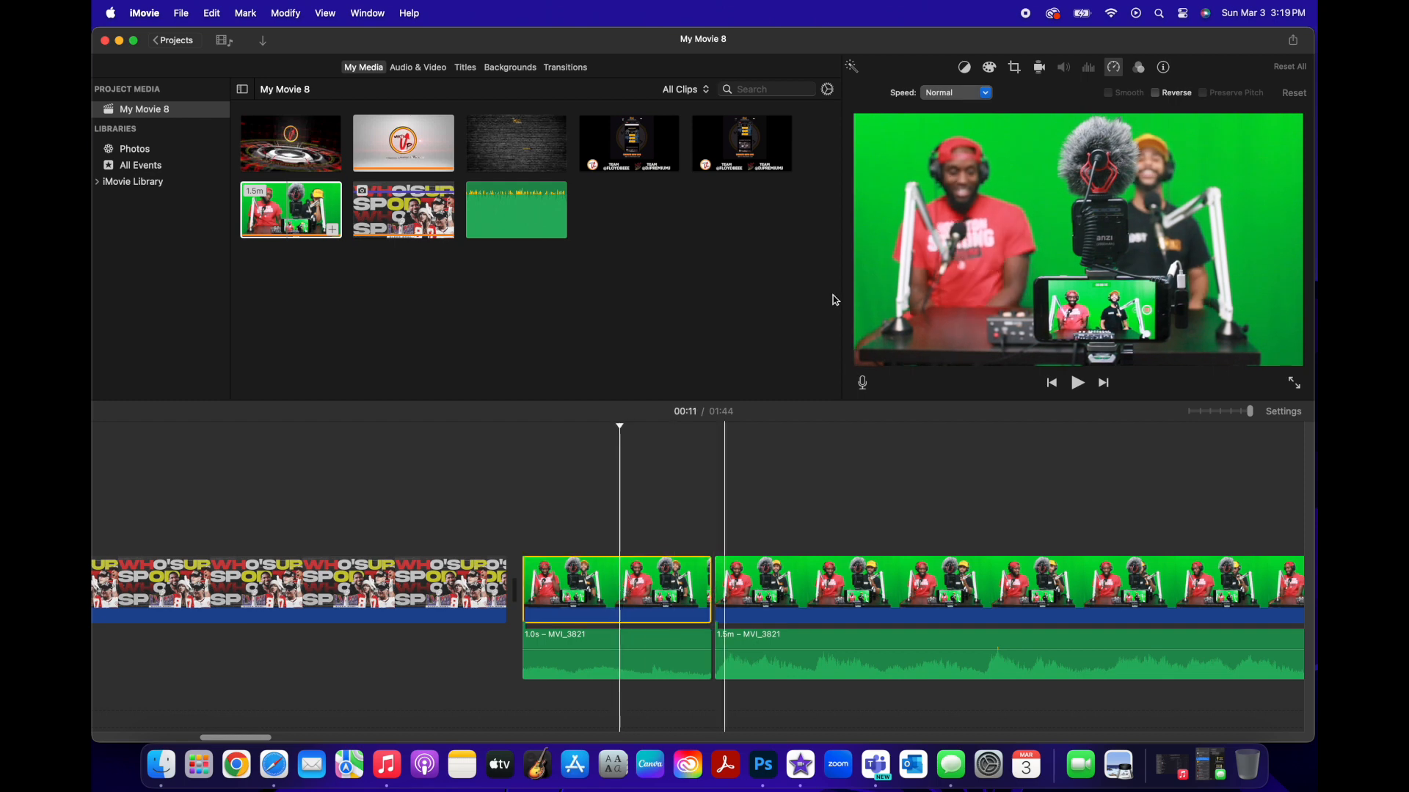
pyautogui.click(985, 93)
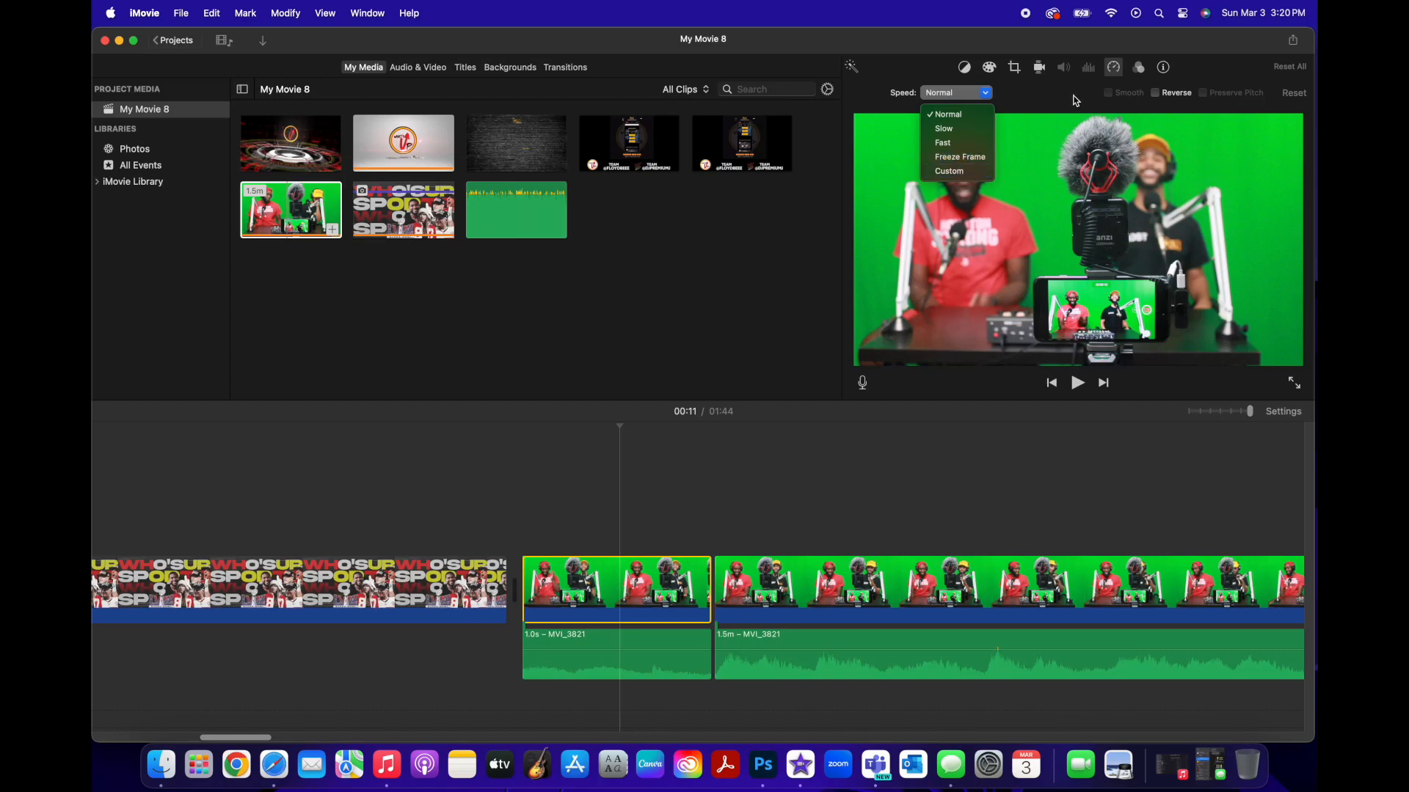
pyautogui.click(1076, 98)
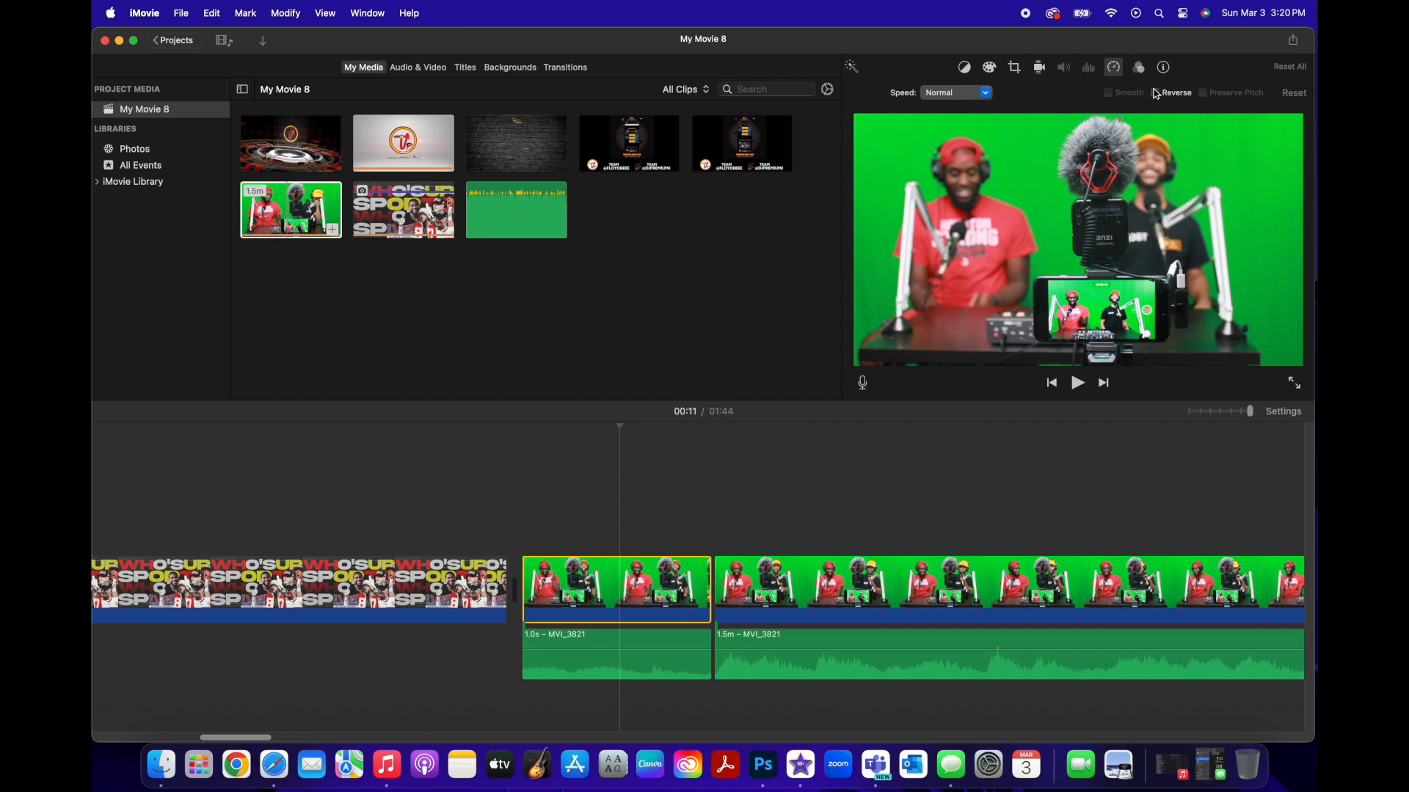
# Step: Try reversing the one-second green-screen segment, play it back, restore its forward direction and play it again
pyautogui.click(1156, 93)
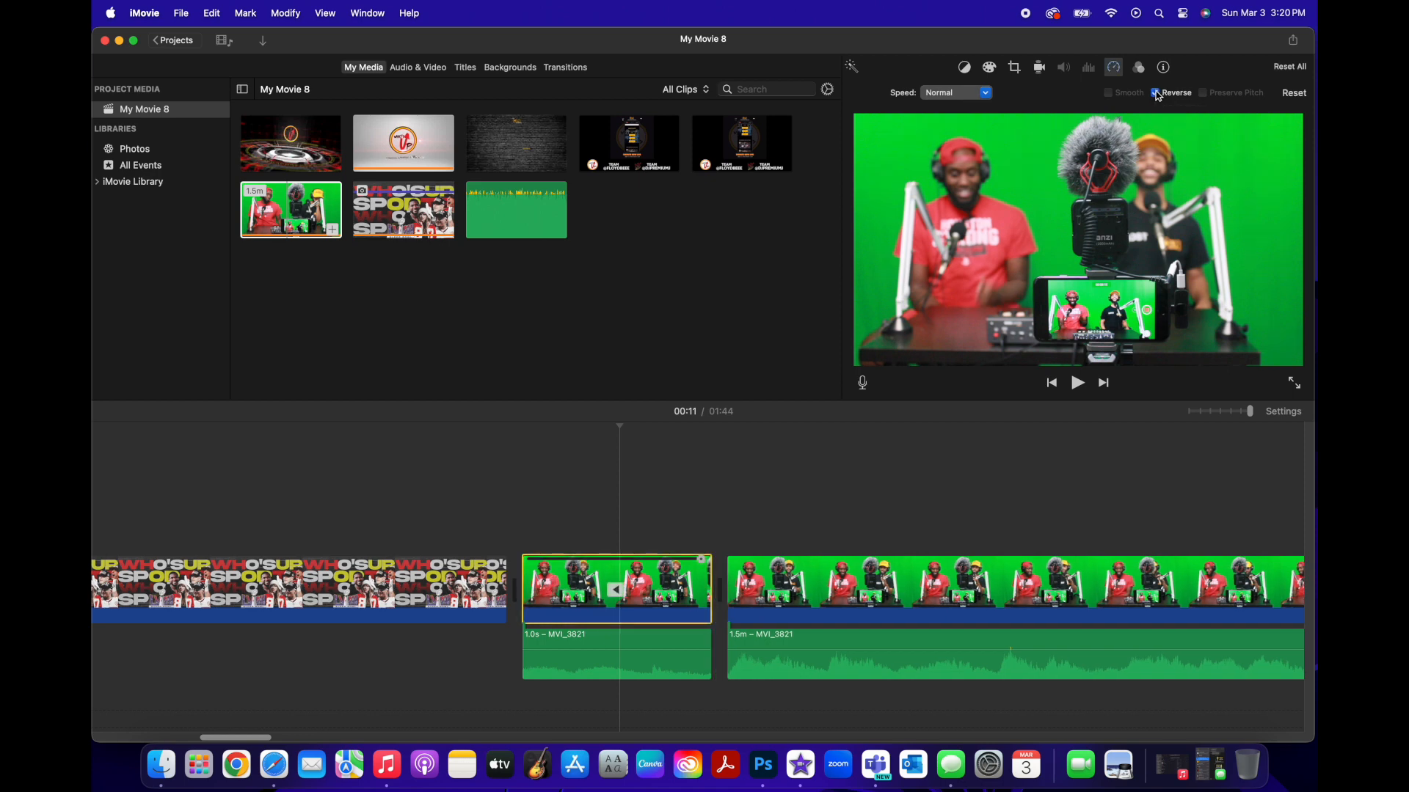
pyautogui.click(524, 543)
pyautogui.press('space')
pyautogui.press('space')
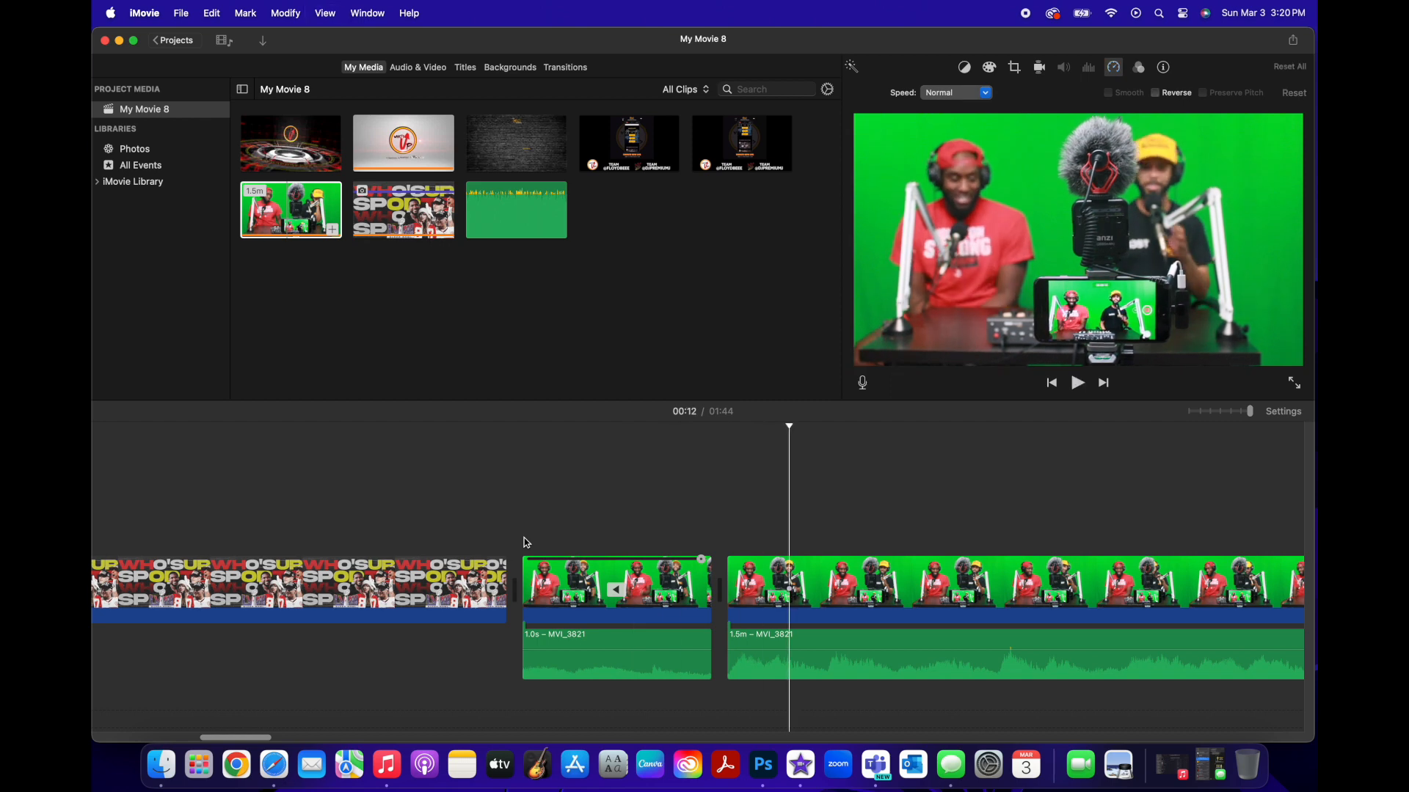
pyautogui.click(654, 571)
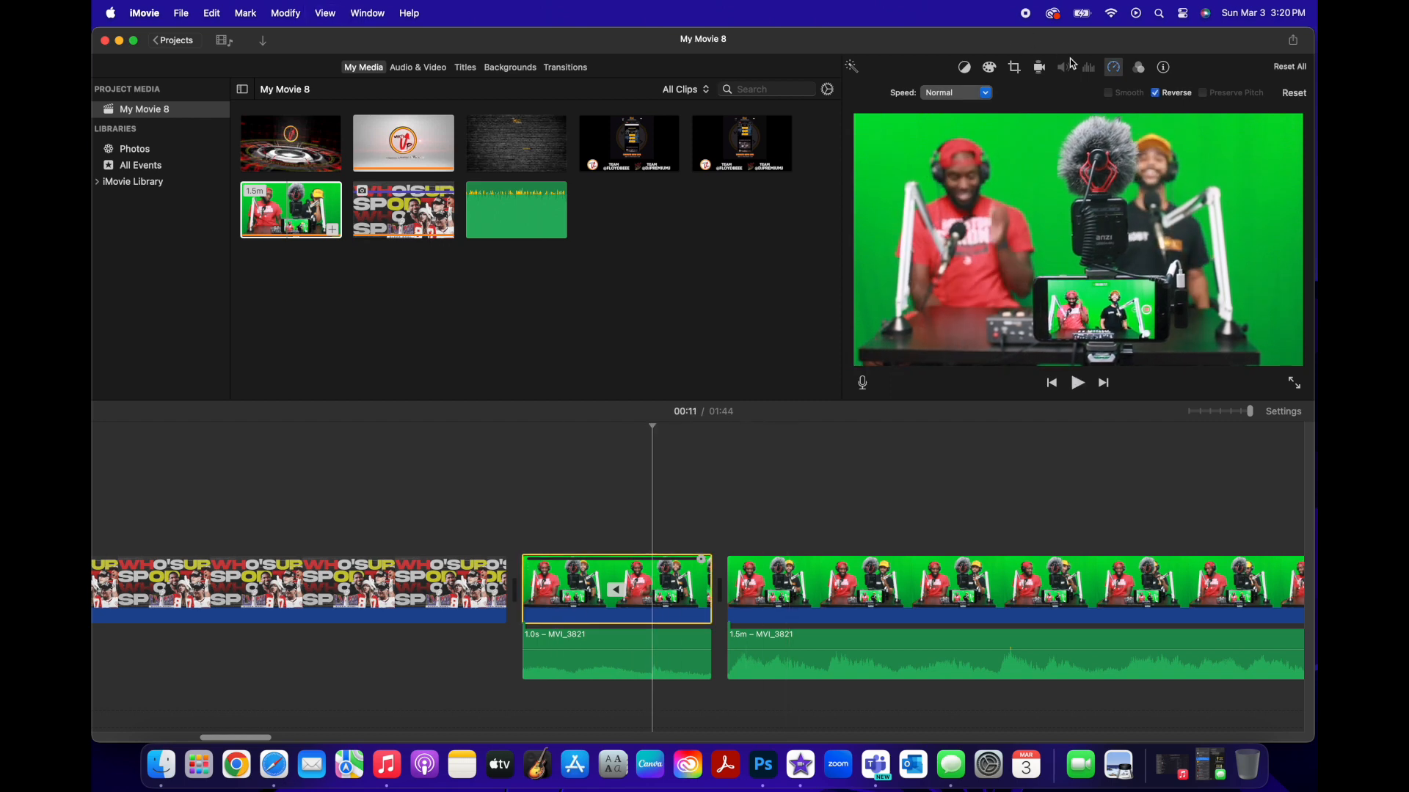
pyautogui.click(1157, 92)
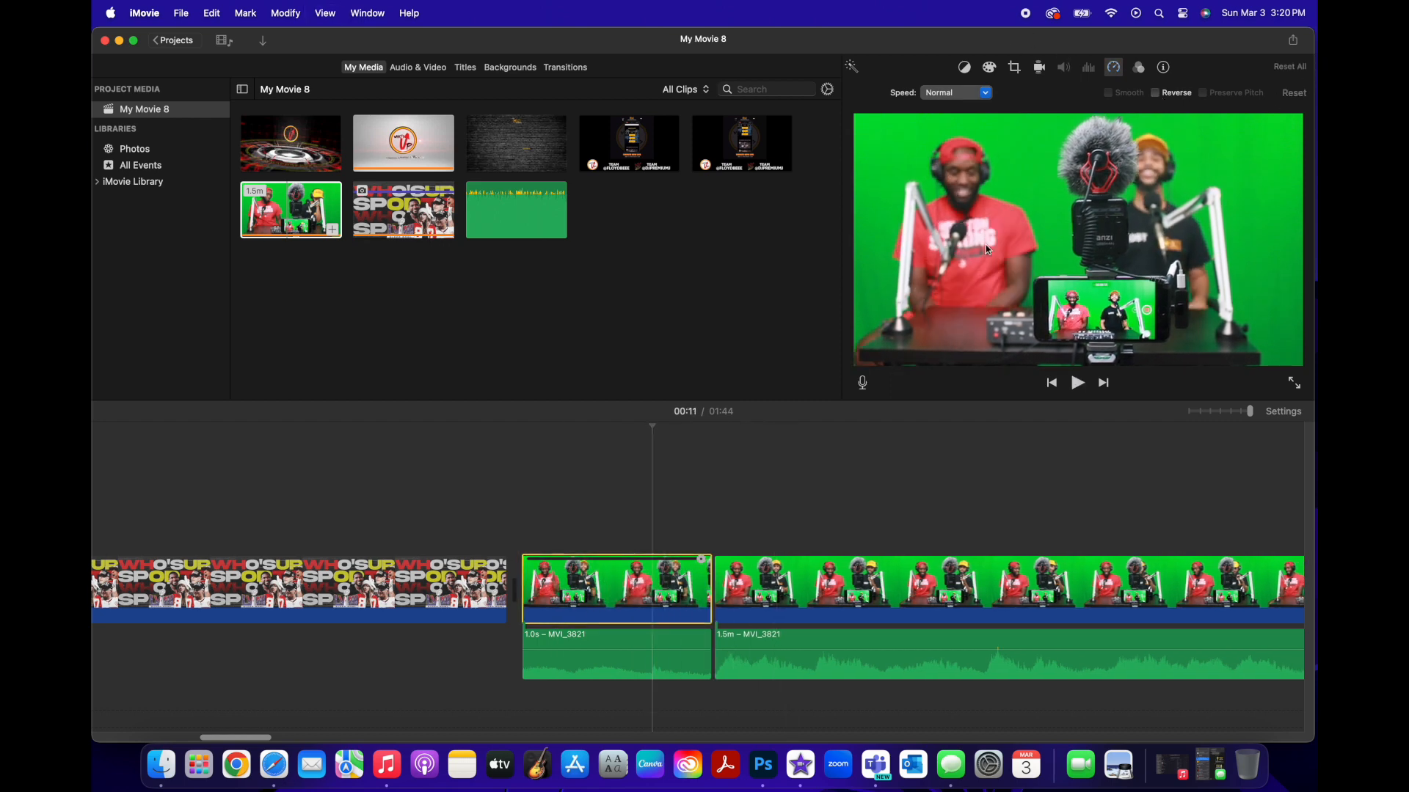
pyautogui.click(512, 539)
pyautogui.press('space')
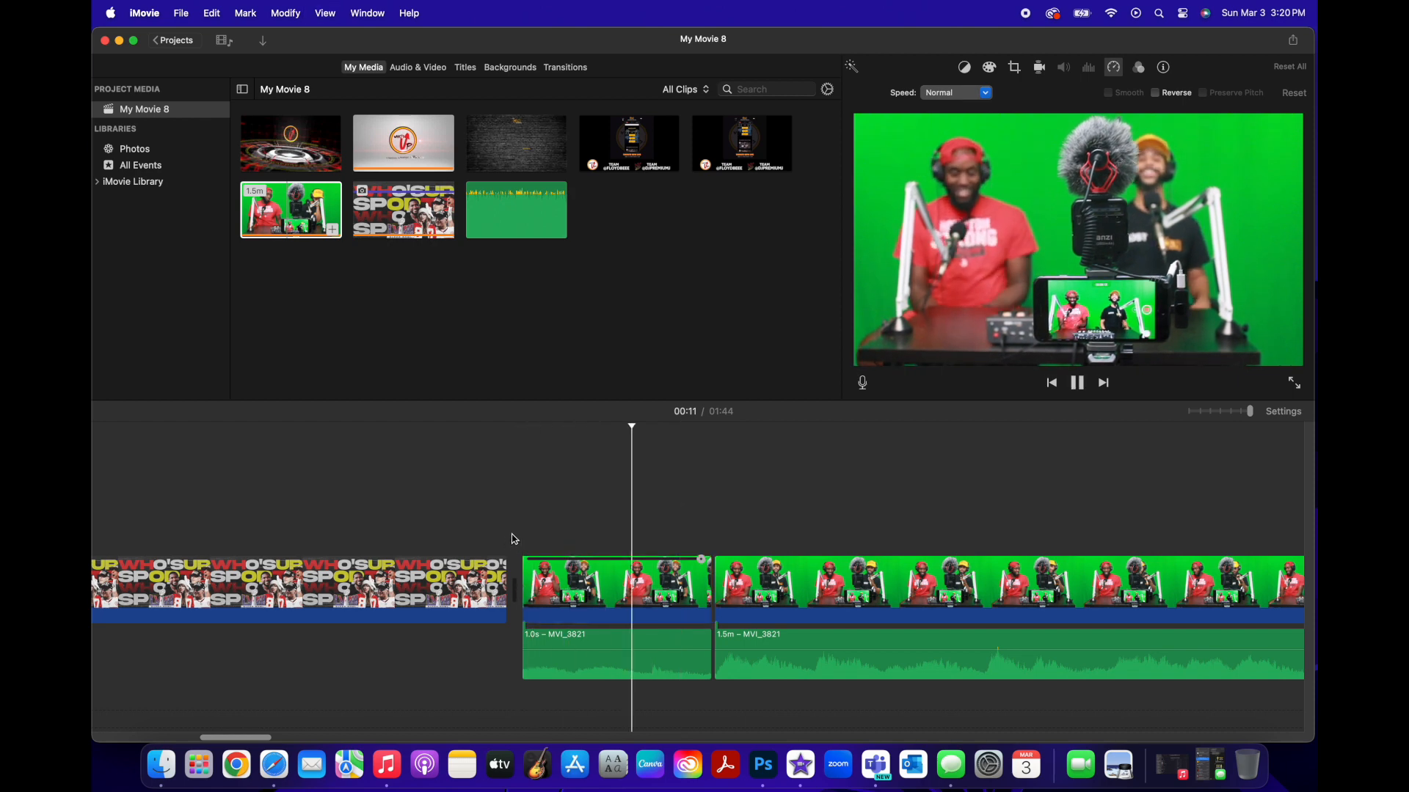
pyautogui.press('space')
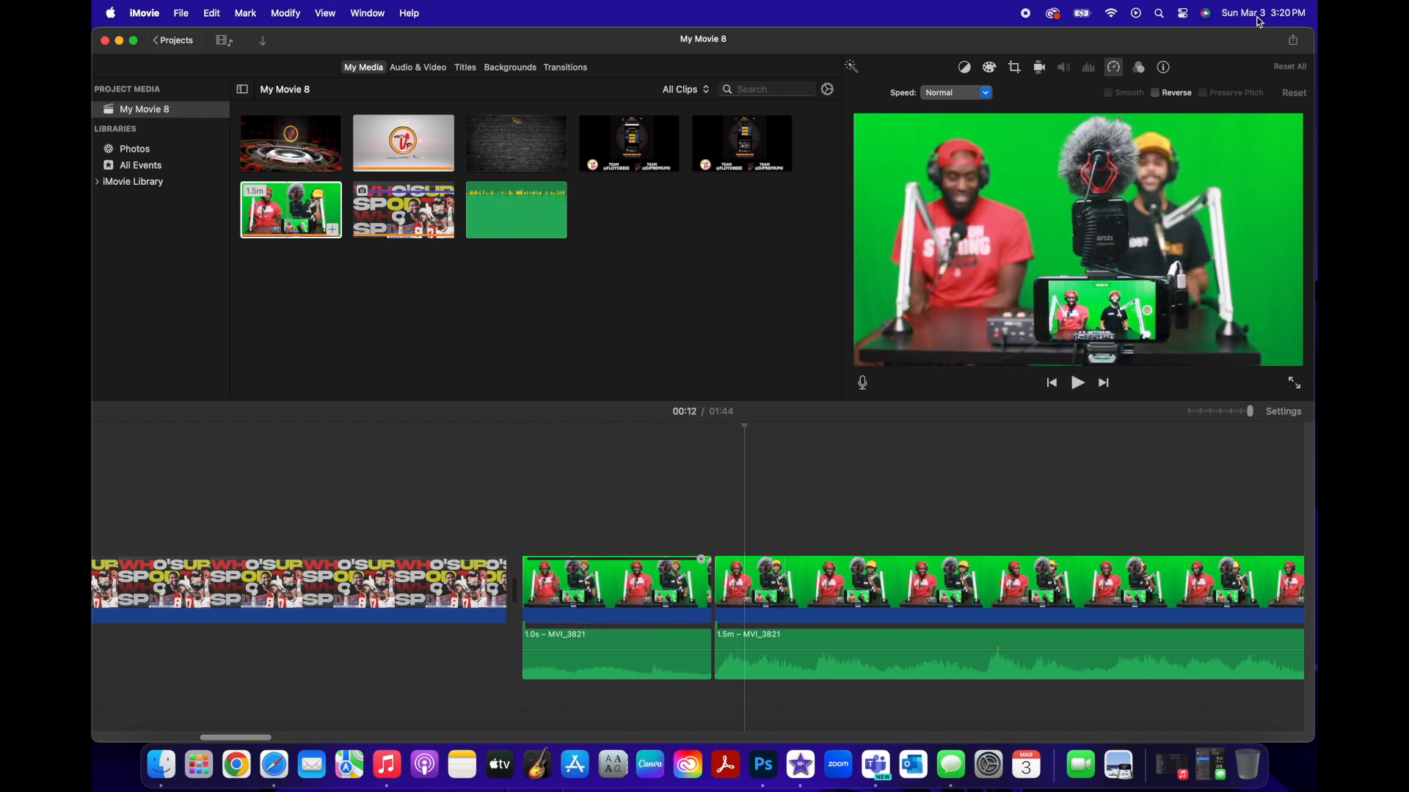
# Step: Preview the clip filters on the longer green-screen segment without applying one, and view its clip information
pyautogui.click(1137, 67)
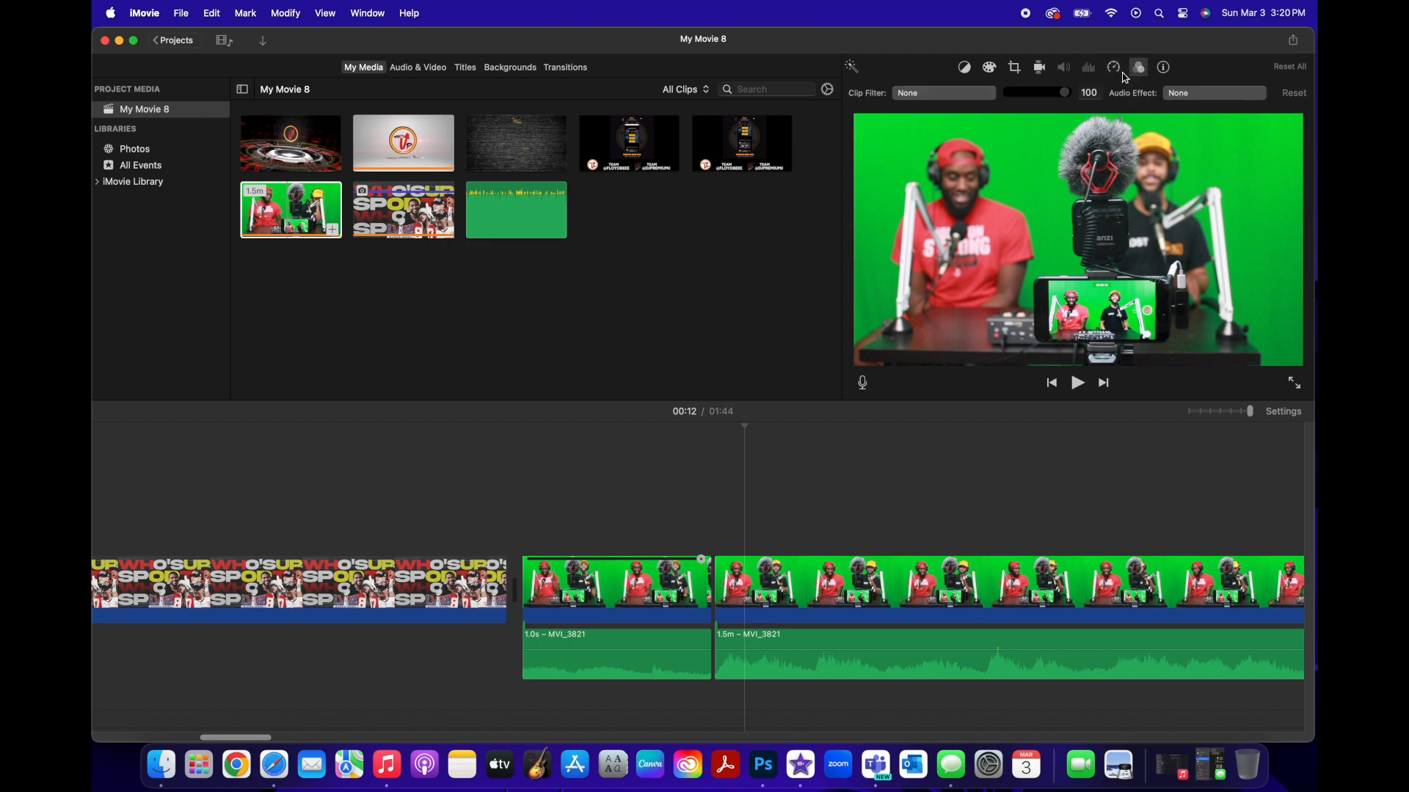
pyautogui.click(954, 91)
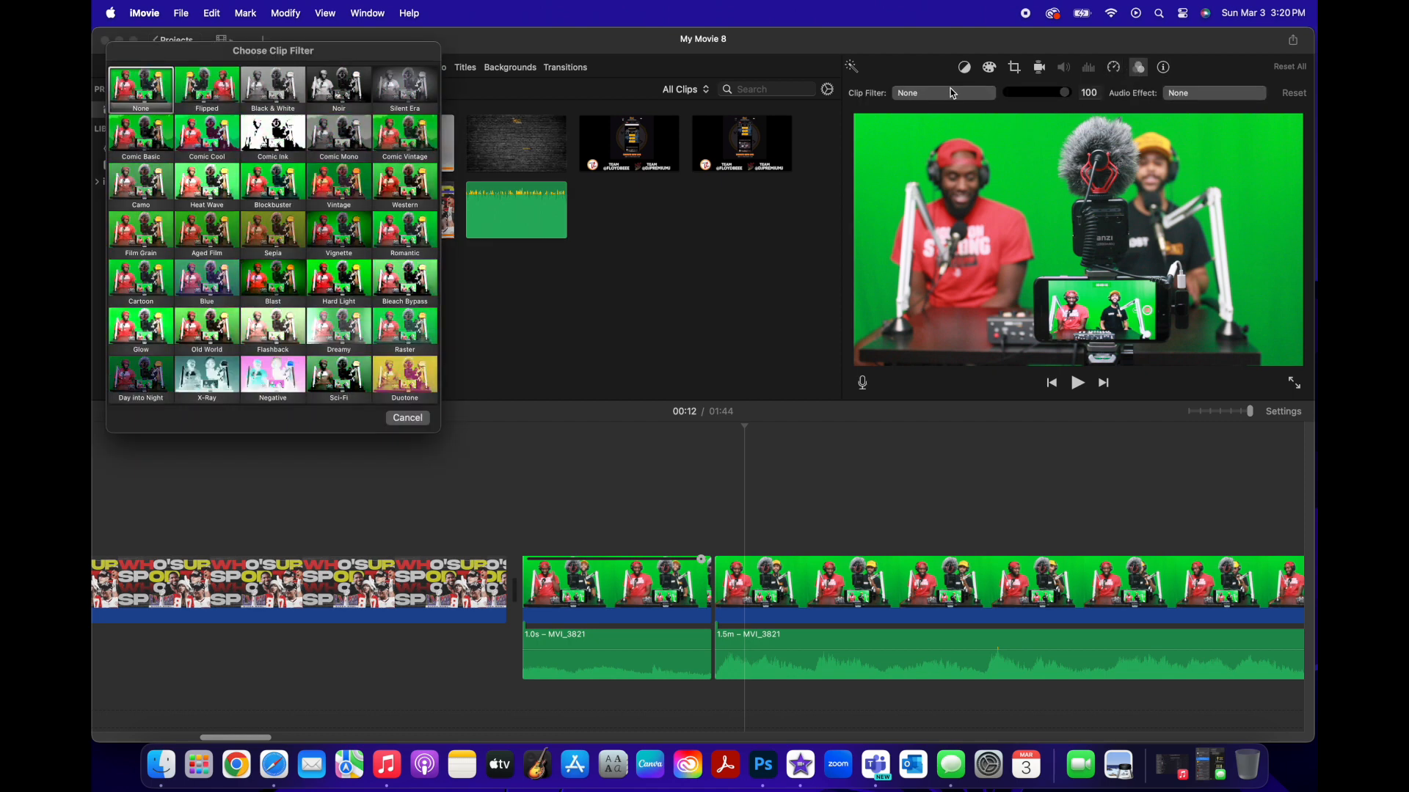
pyautogui.moveTo(287, 56); pyautogui.dragTo(737, 160)
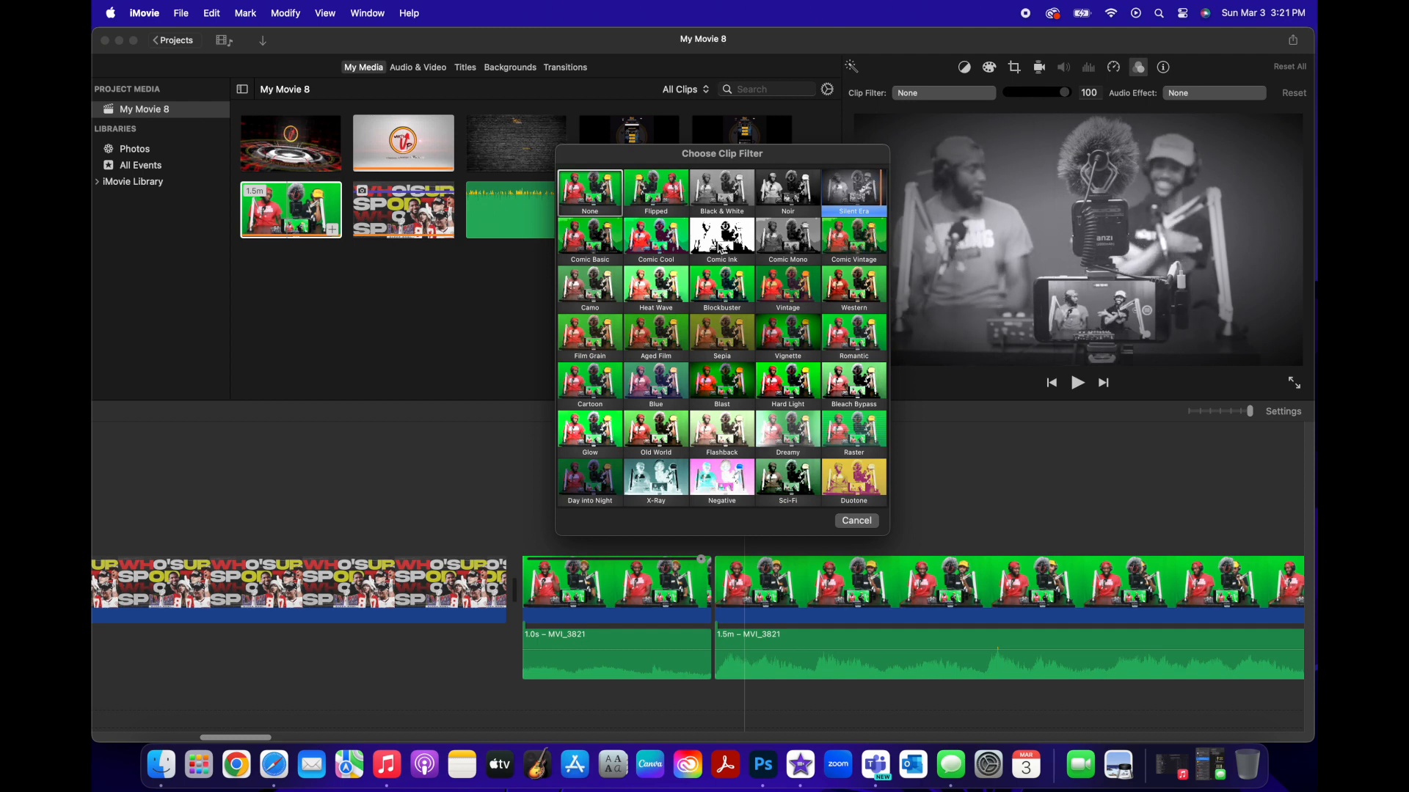
pyautogui.press('XF86AudioMute')
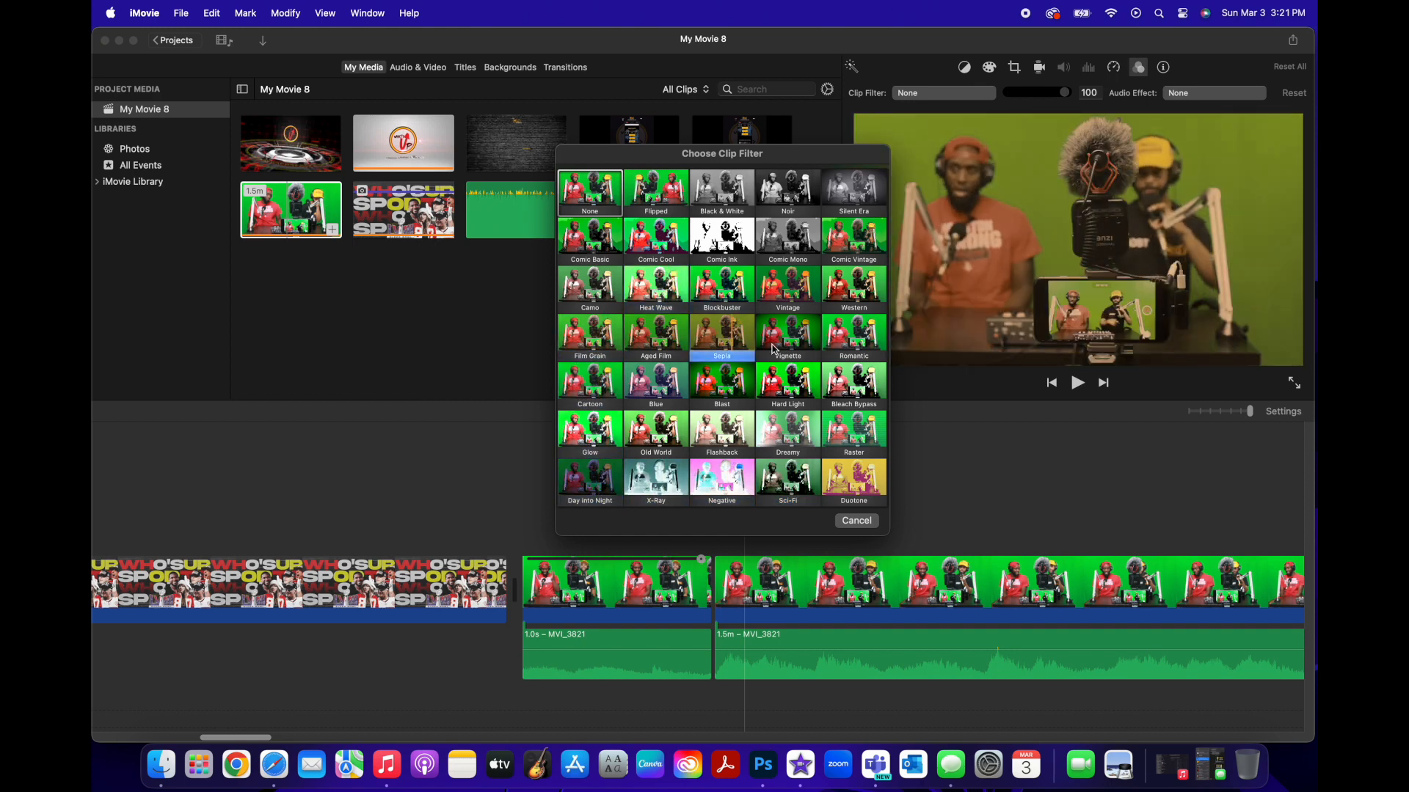
pyautogui.click(857, 522)
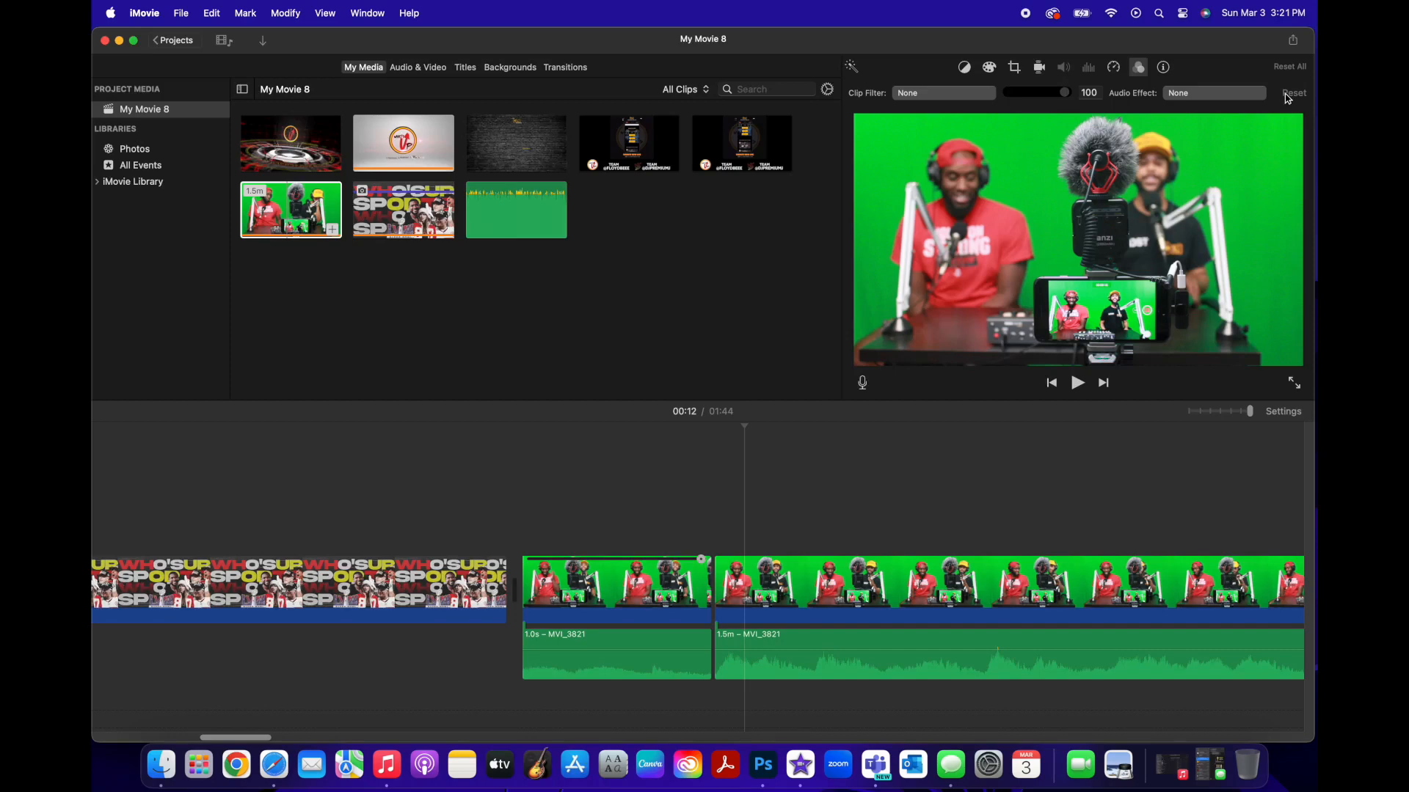
pyautogui.click(1164, 68)
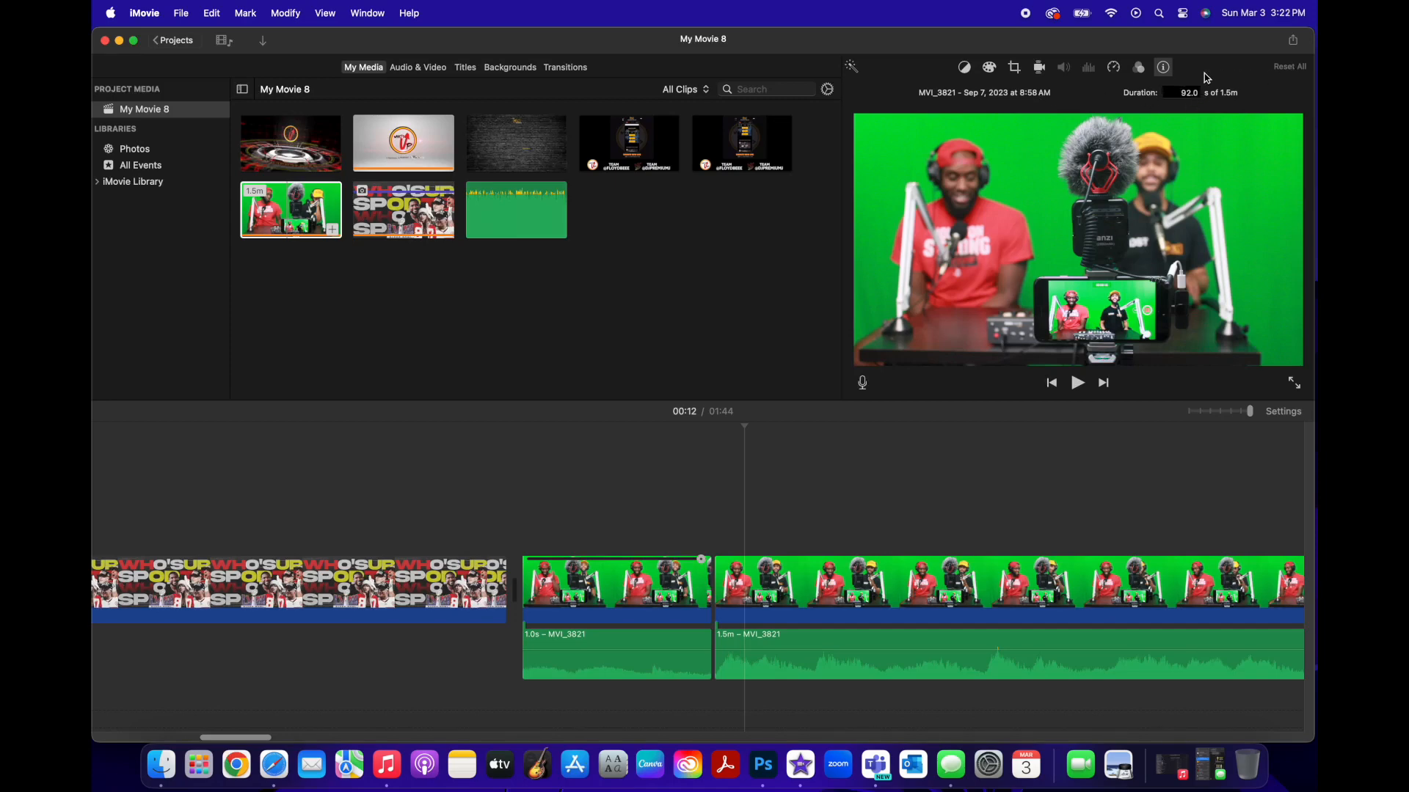
pyautogui.click(762, 484)
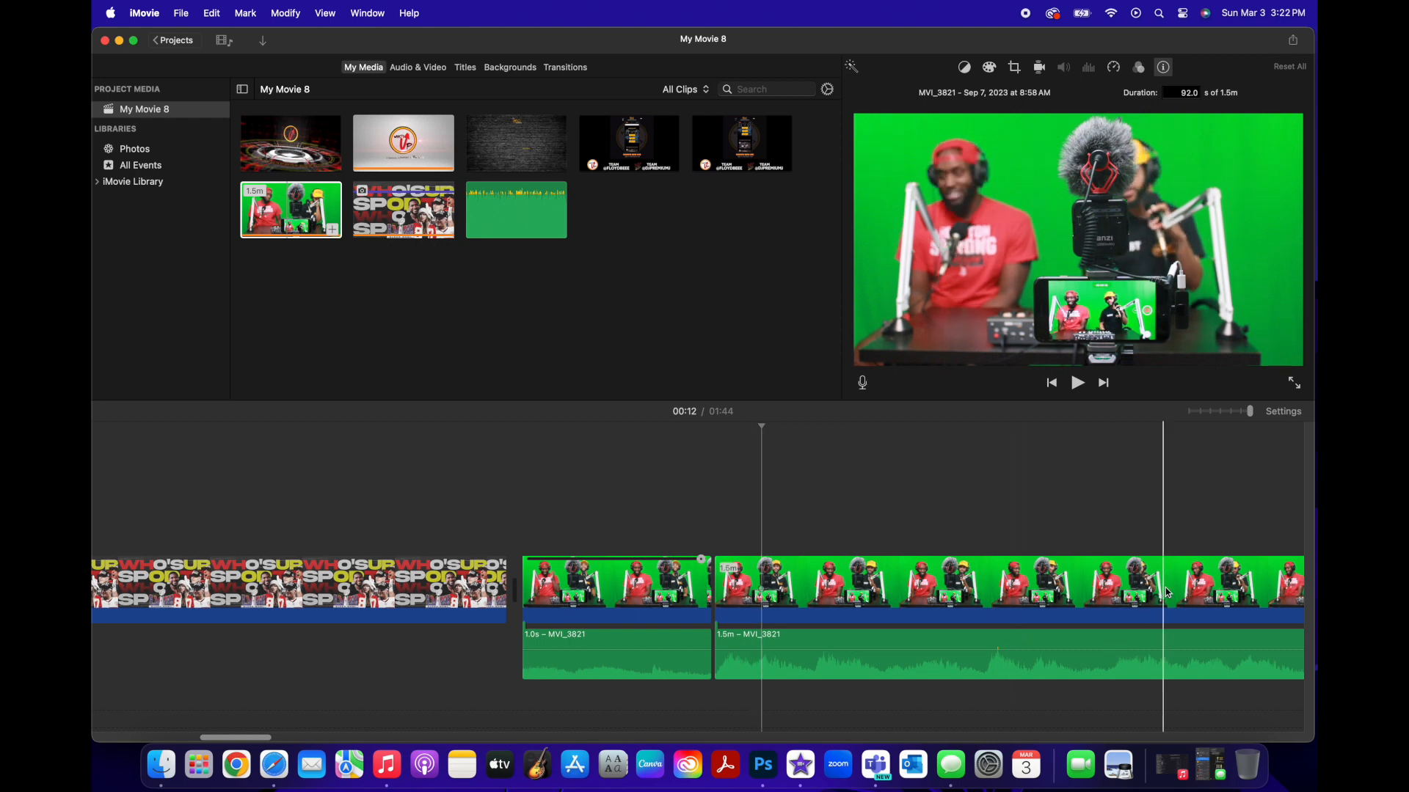
# Step: Add the ALLStar audio from the project media to the timeline after the last green-screen segment
pyautogui.click(1191, 413)
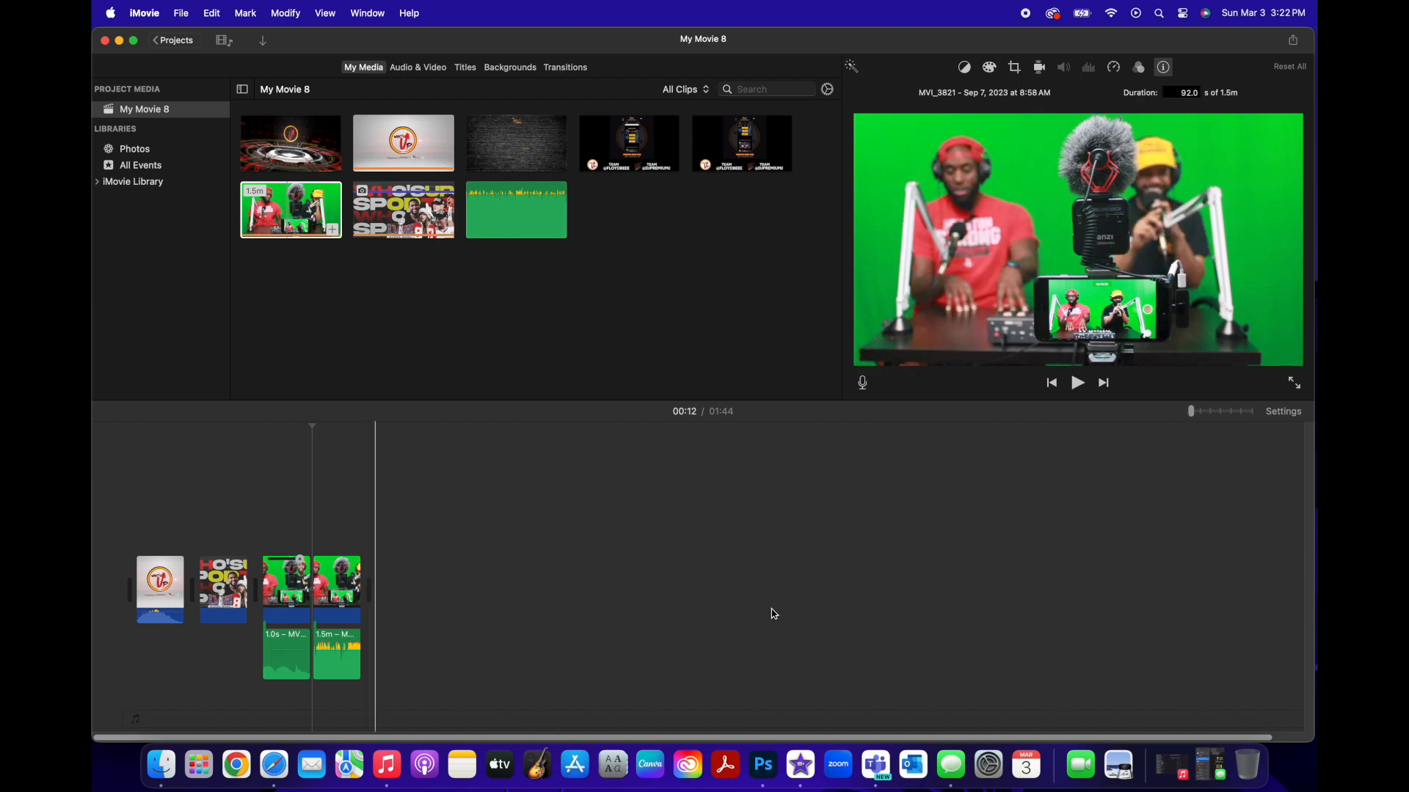
pyautogui.click(243, 543)
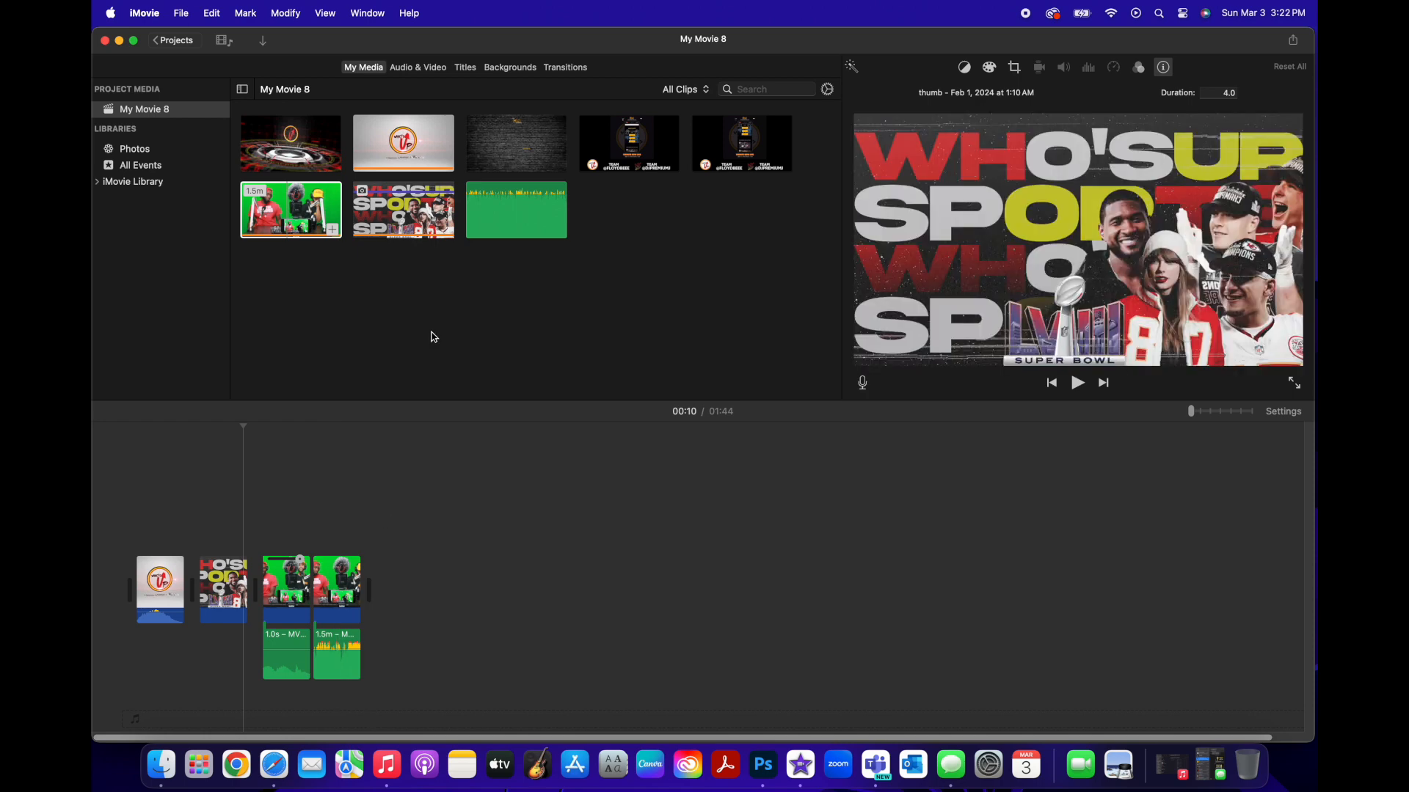
pyautogui.moveTo(484, 198); pyautogui.dragTo(572, 484)
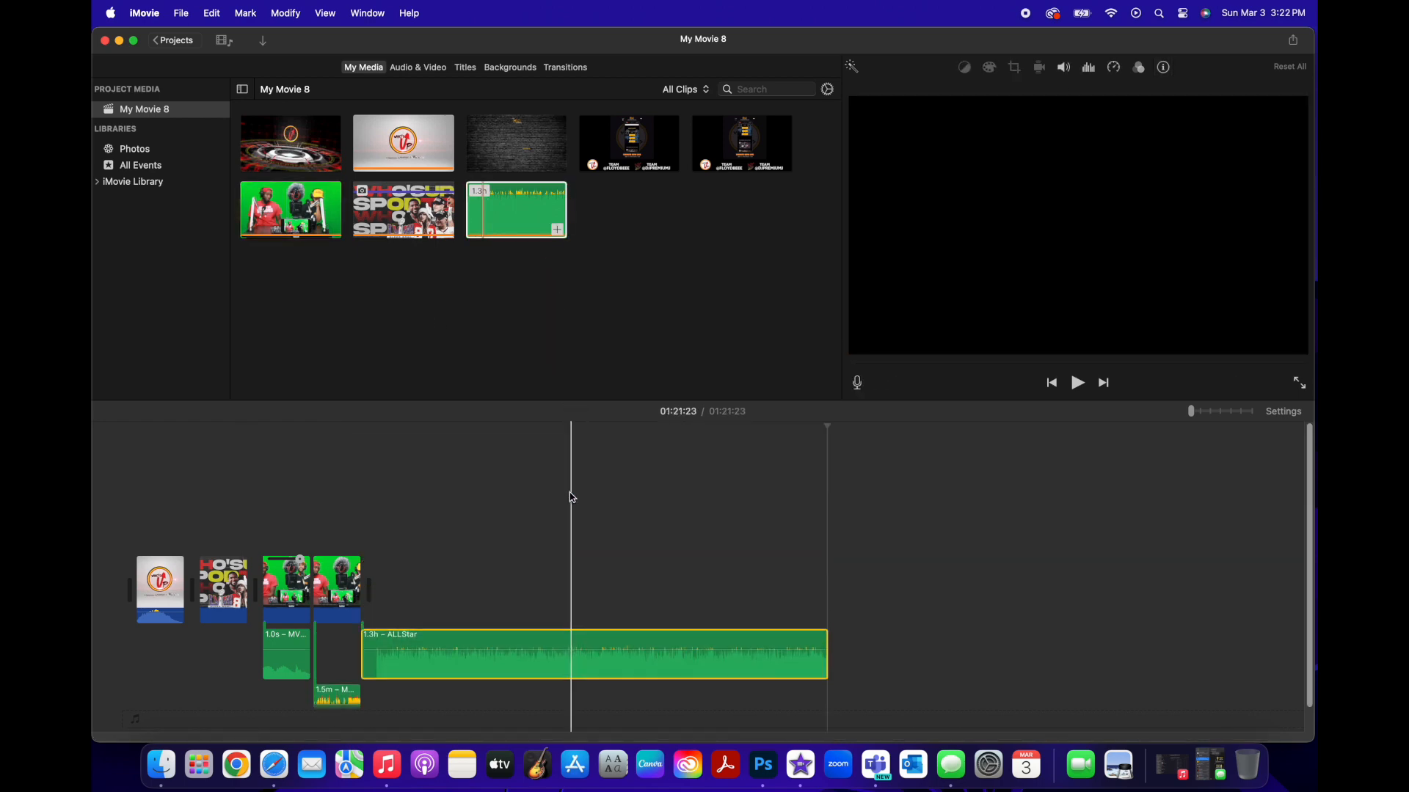
pyautogui.moveTo(582, 628); pyautogui.dragTo(587, 609)
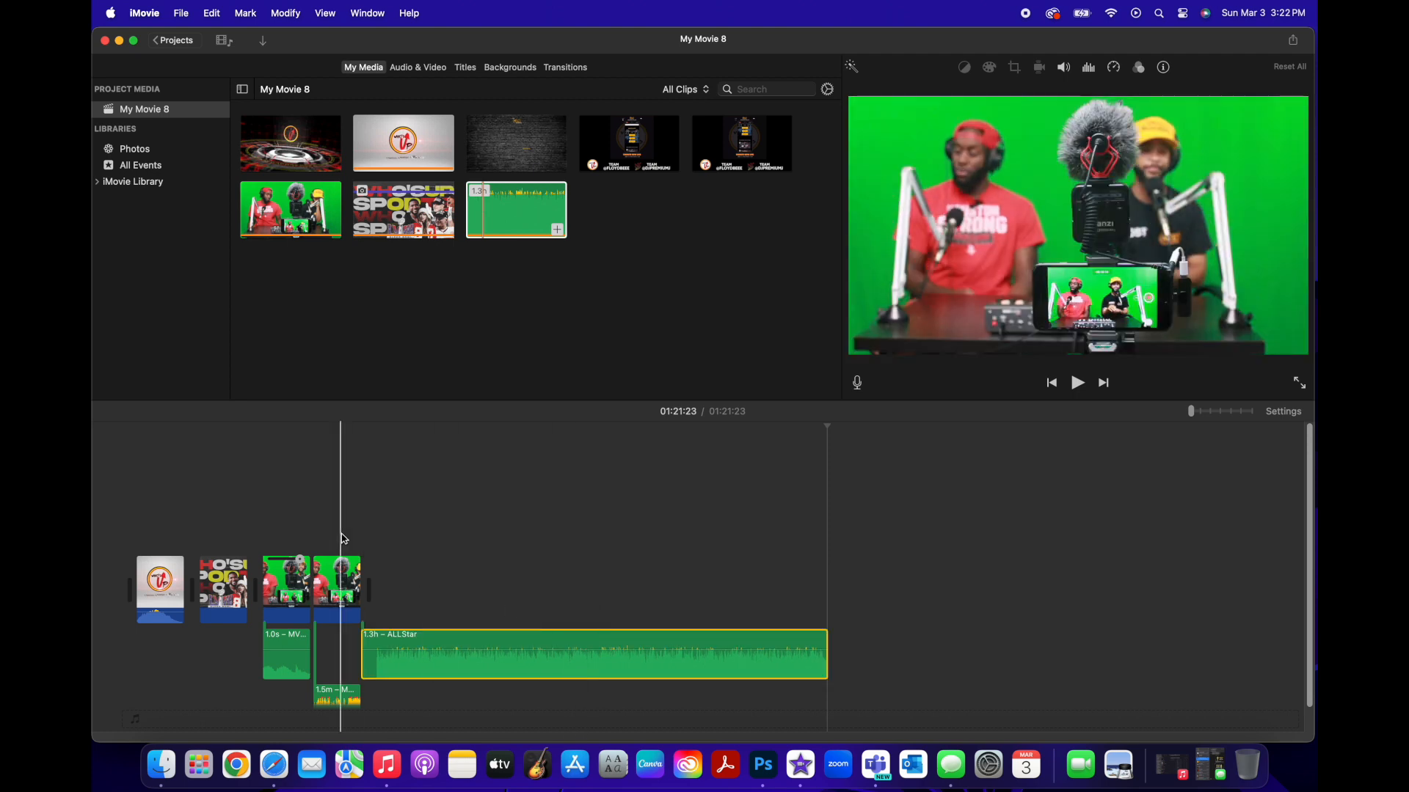
# Step: Try deleting the logo, image and green-screen clips with their detached audio together, and undo the deletion
pyautogui.moveTo(343, 533); pyautogui.dragTo(129, 721)
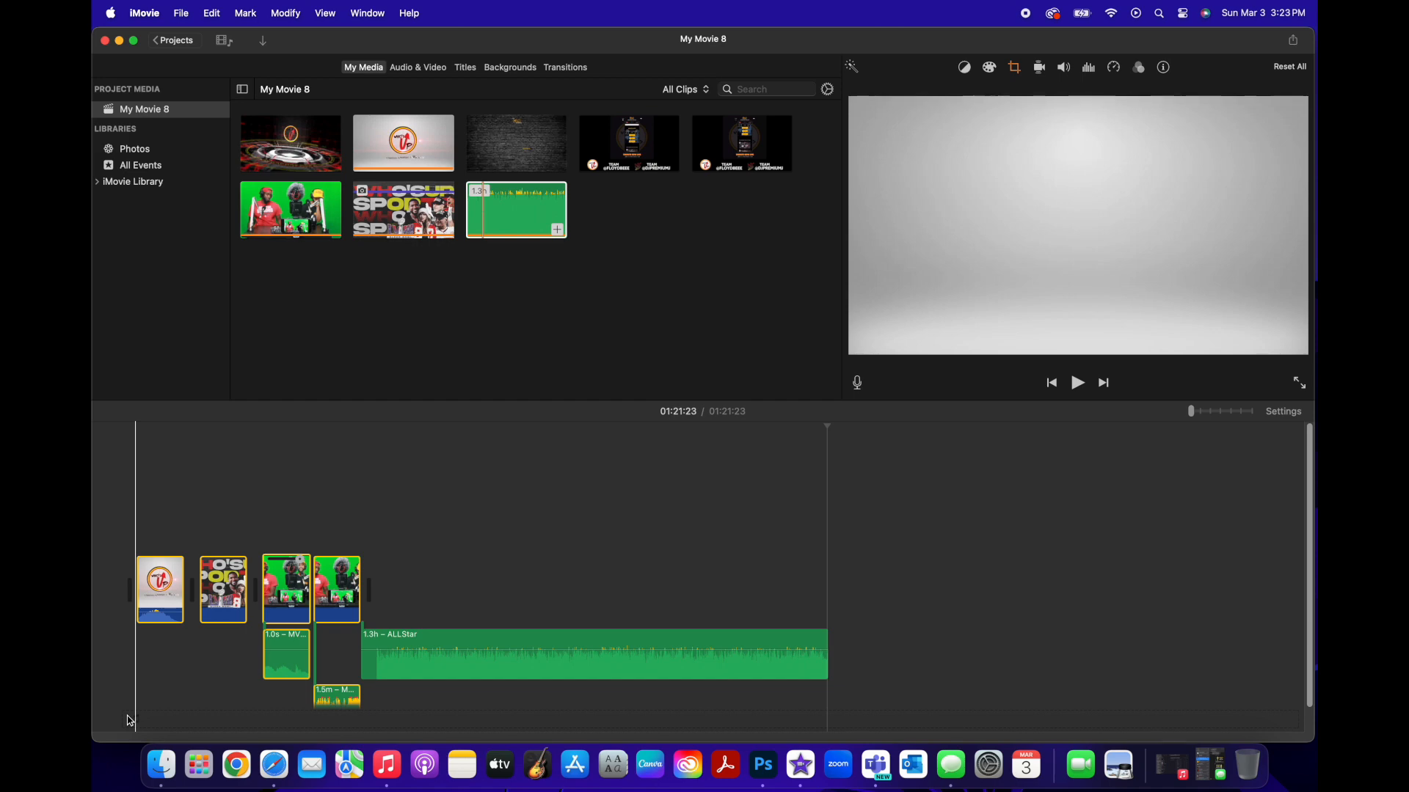
pyautogui.press('Delete')
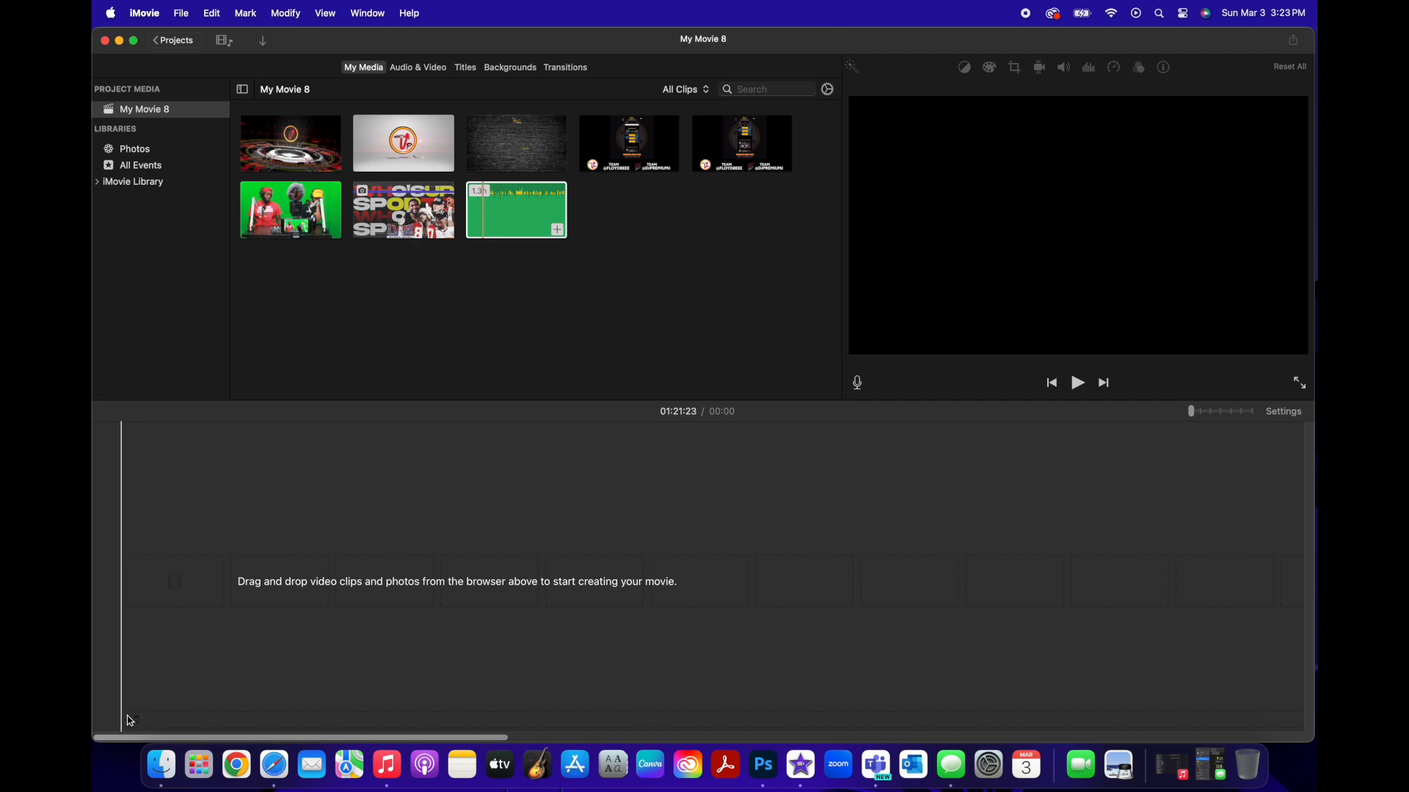
pyautogui.press('super+z')
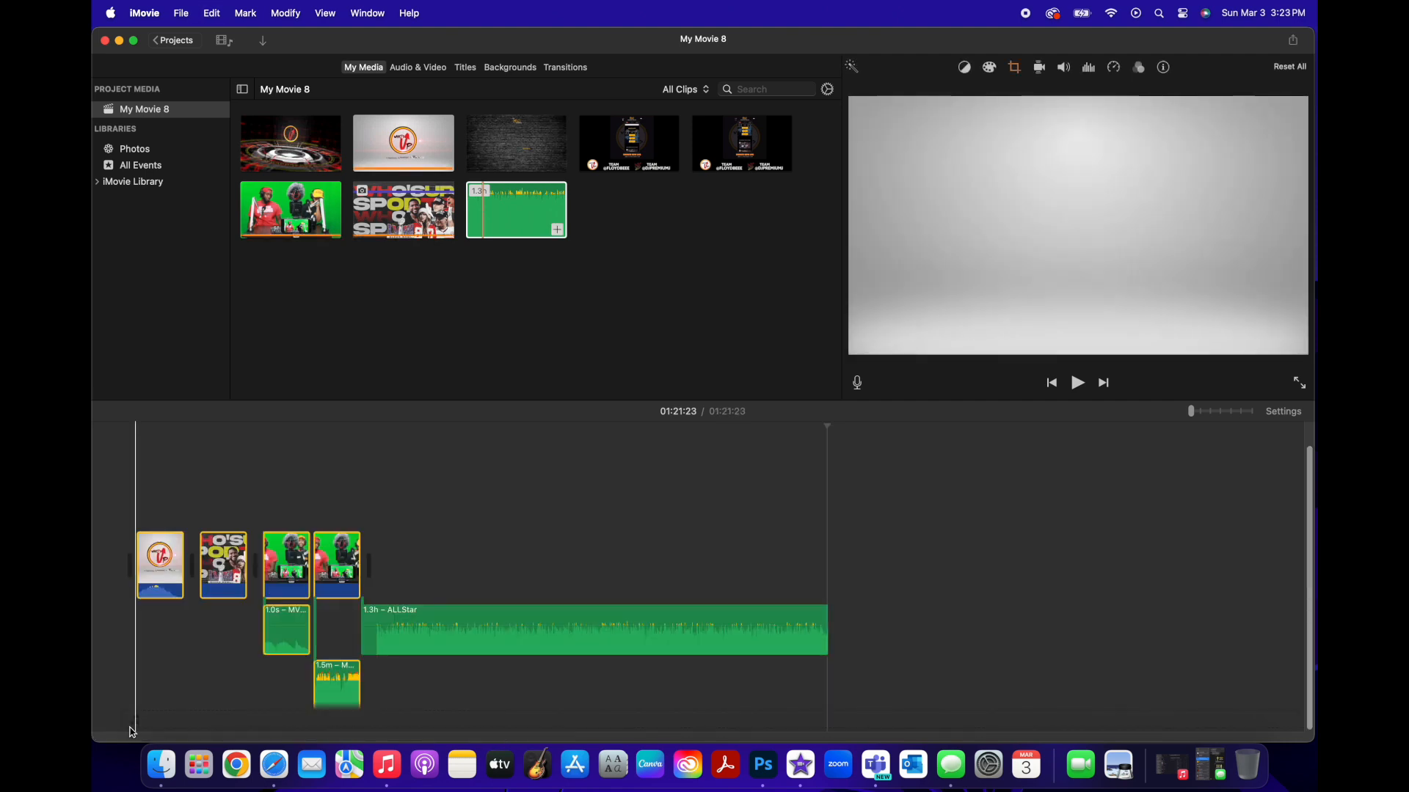
# Step: Empty the timeline by deleting the ALLStar audio and all the remaining video, image and detached audio clips
pyautogui.click(506, 540)
pyautogui.click(507, 622)
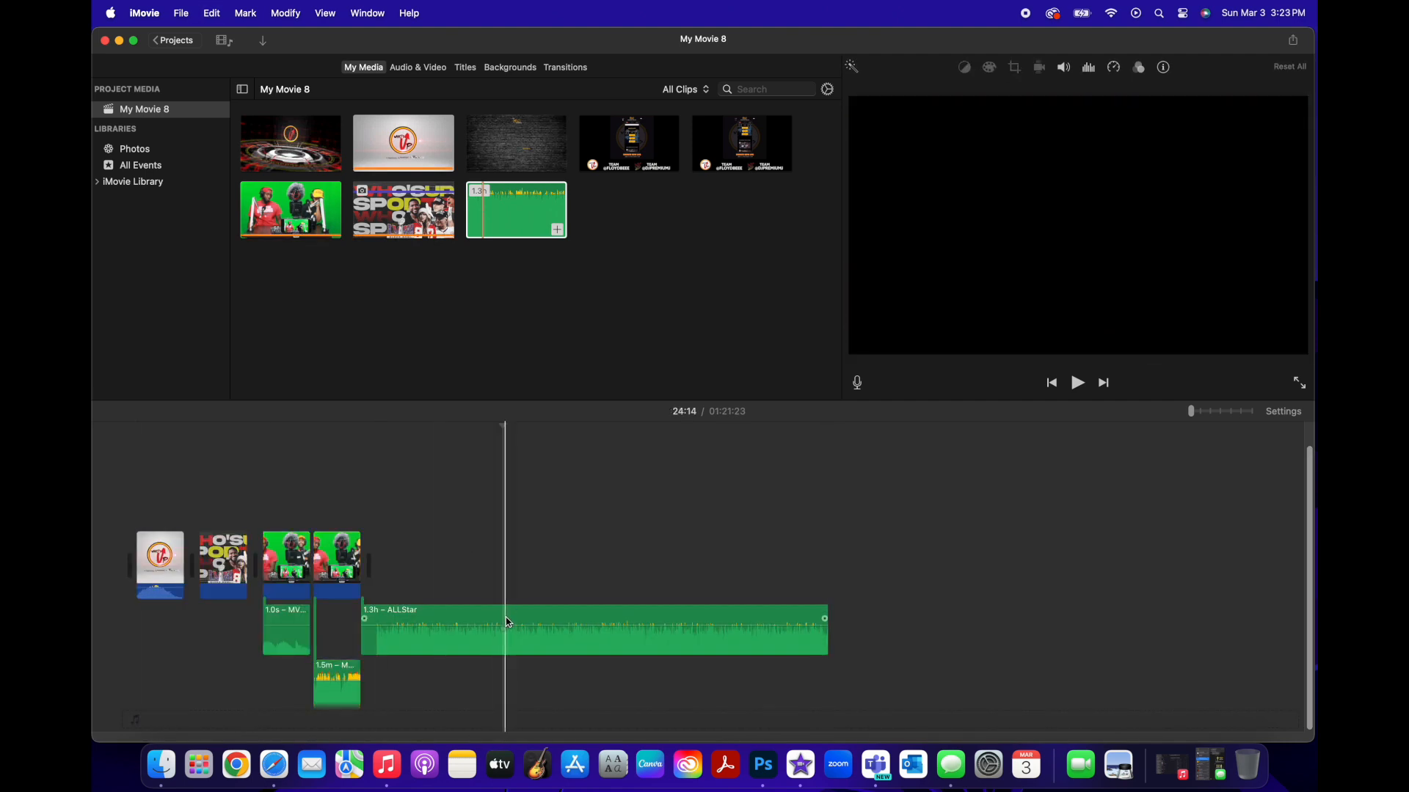
pyautogui.press('Delete')
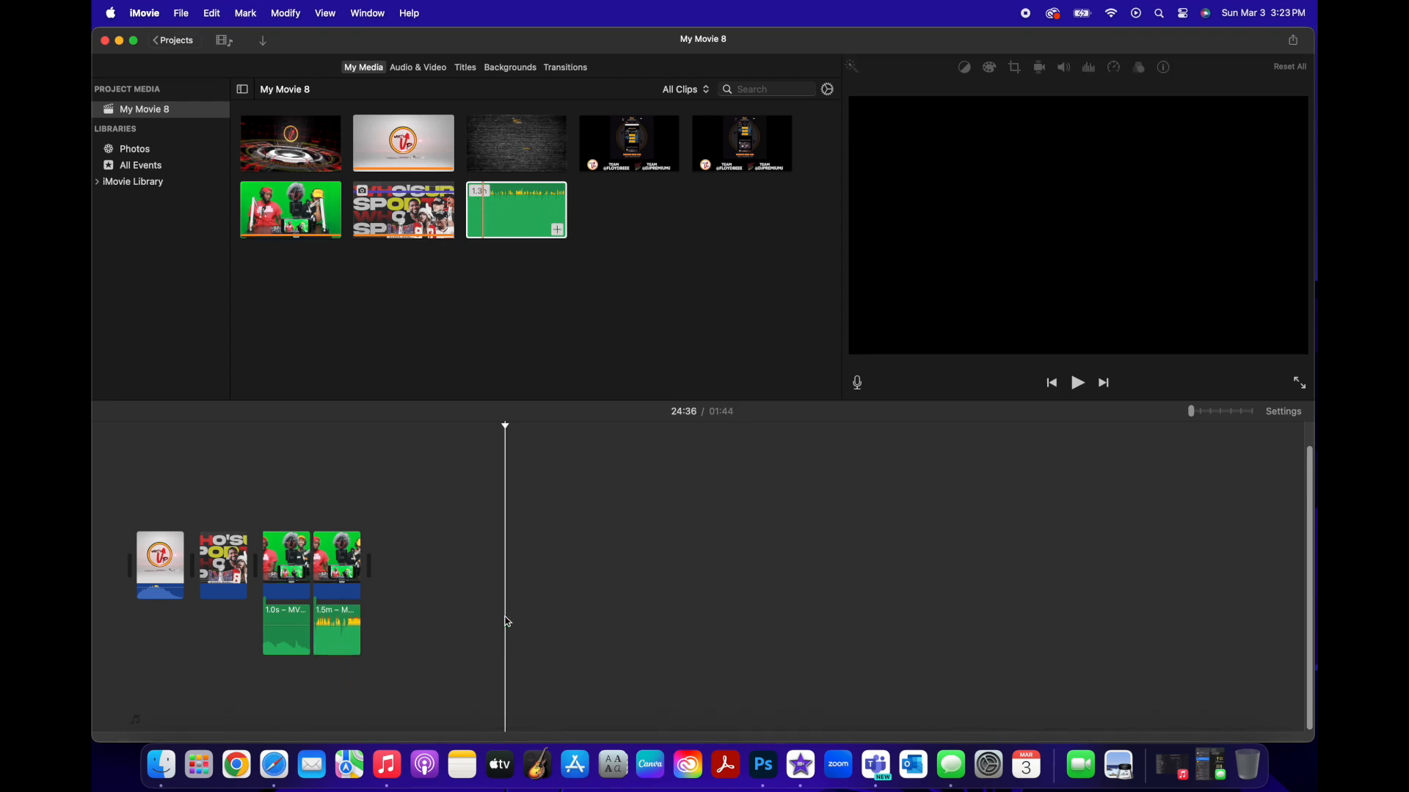
pyautogui.moveTo(412, 493); pyautogui.dragTo(94, 760)
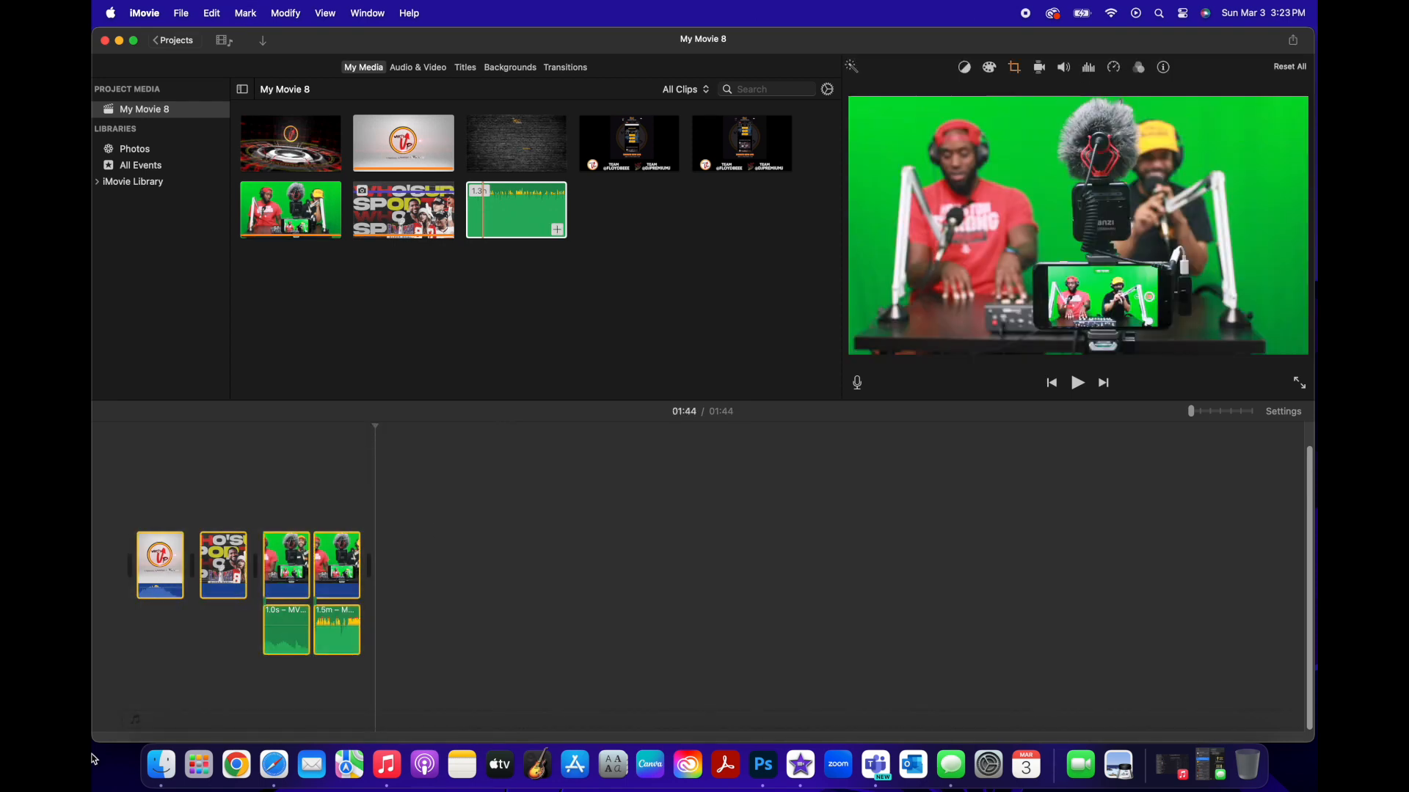
pyautogui.press('Delete')
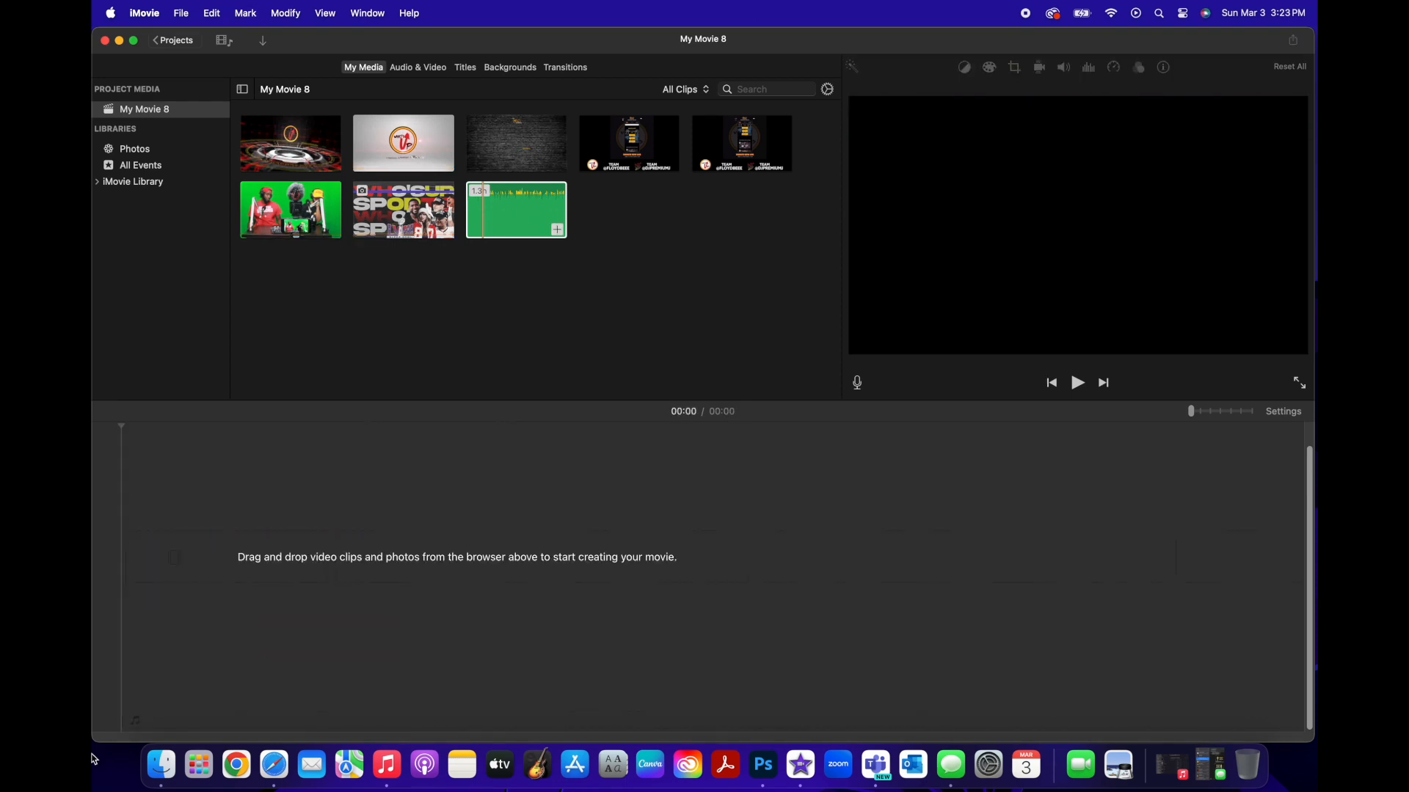
# Step: Add the ALLStar audio to the timeline's background music area and move it to the very start
pyautogui.click(519, 205)
pyautogui.moveTo(513, 239); pyautogui.dragTo(353, 534)
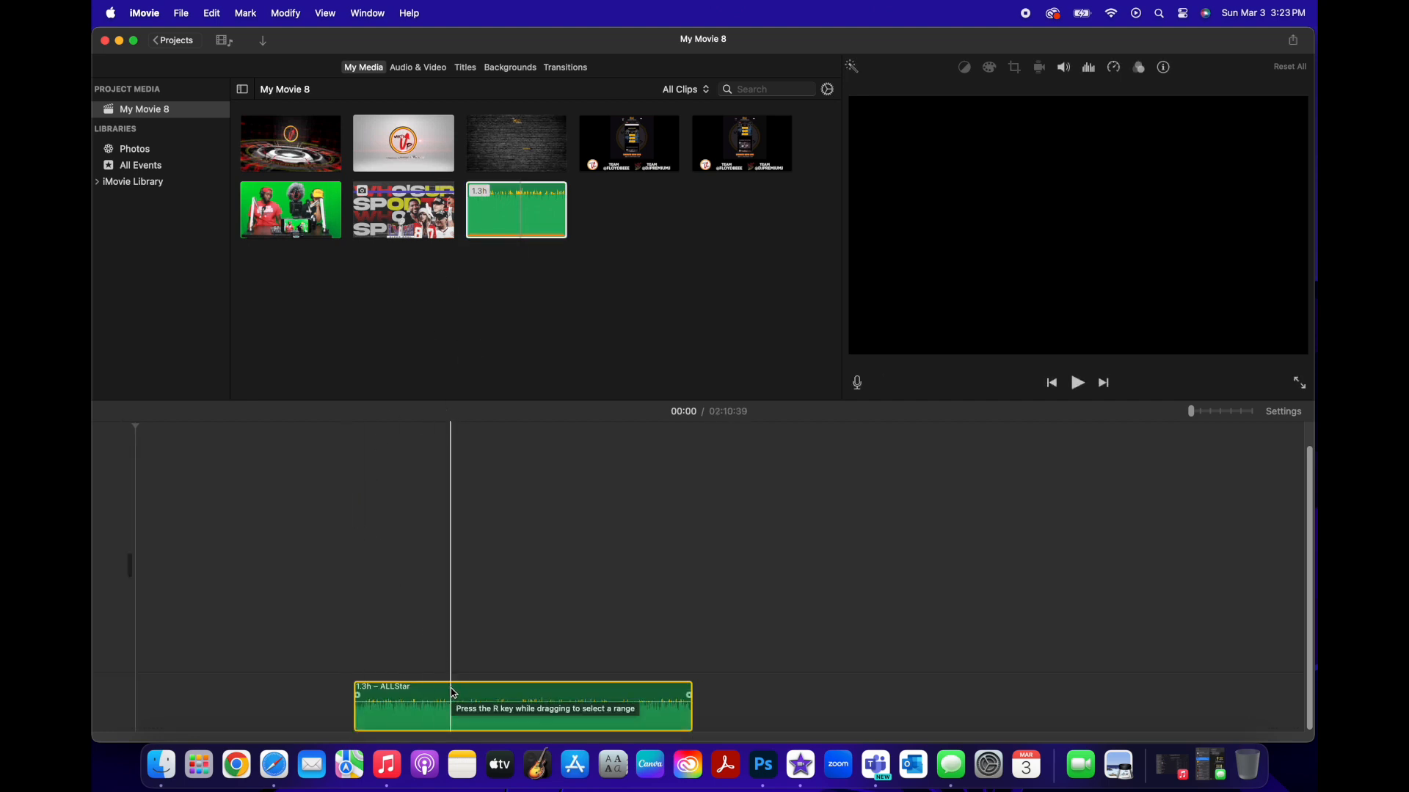
pyautogui.moveTo(372, 689); pyautogui.dragTo(157, 683)
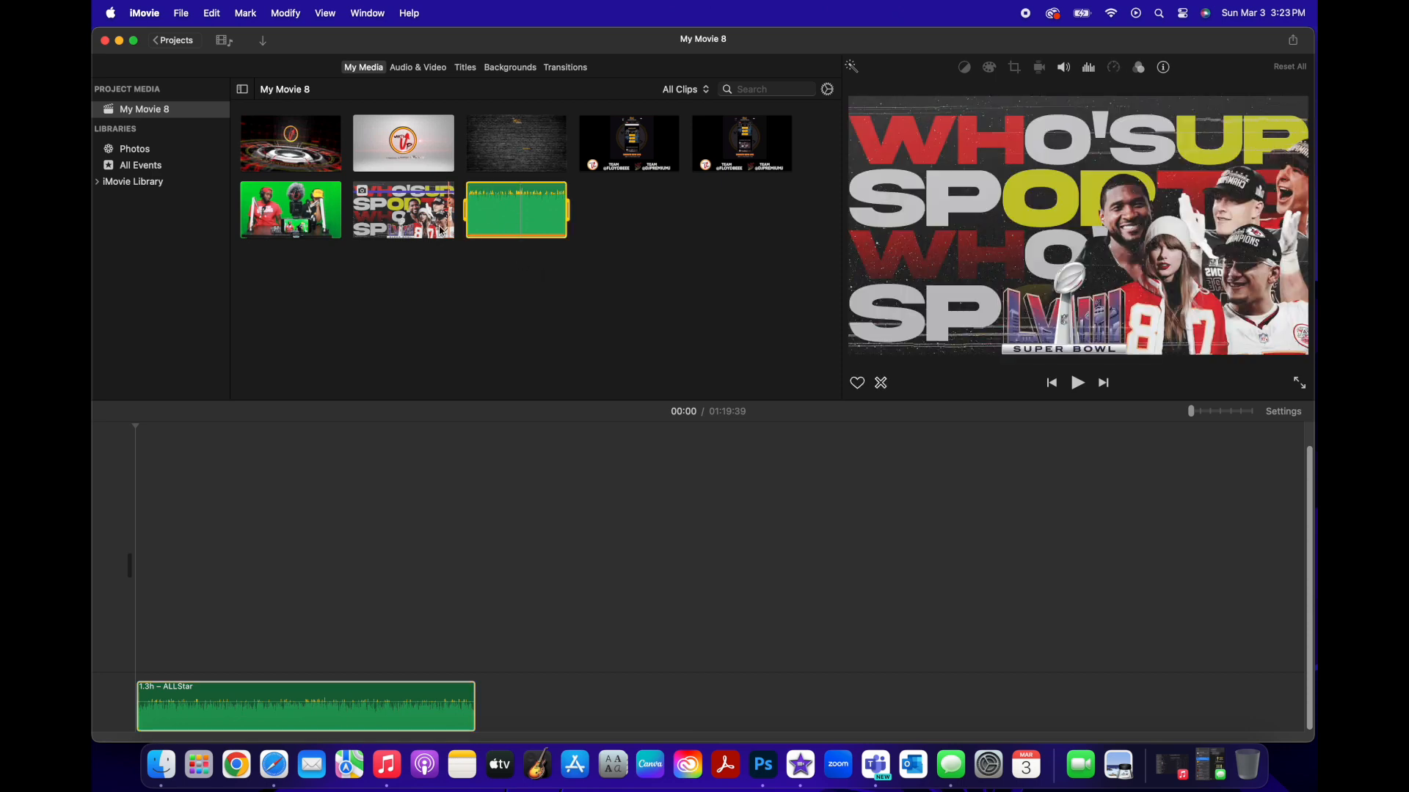
# Step: Place the Who's Up Sports image at the start of the timeline and attach the ALLStar audio directly beneath it
pyautogui.moveTo(403, 213); pyautogui.dragTo(150, 584)
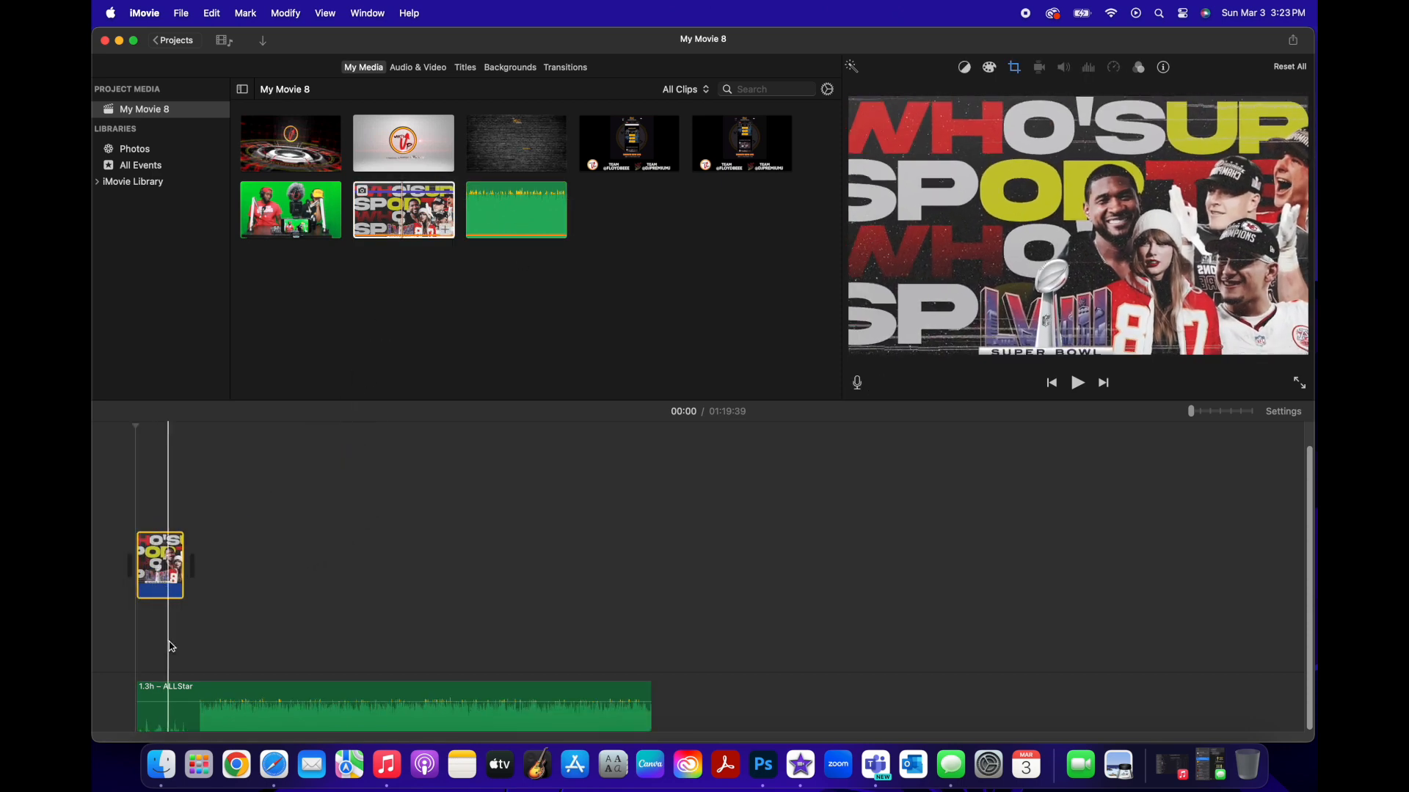
pyautogui.click(167, 691)
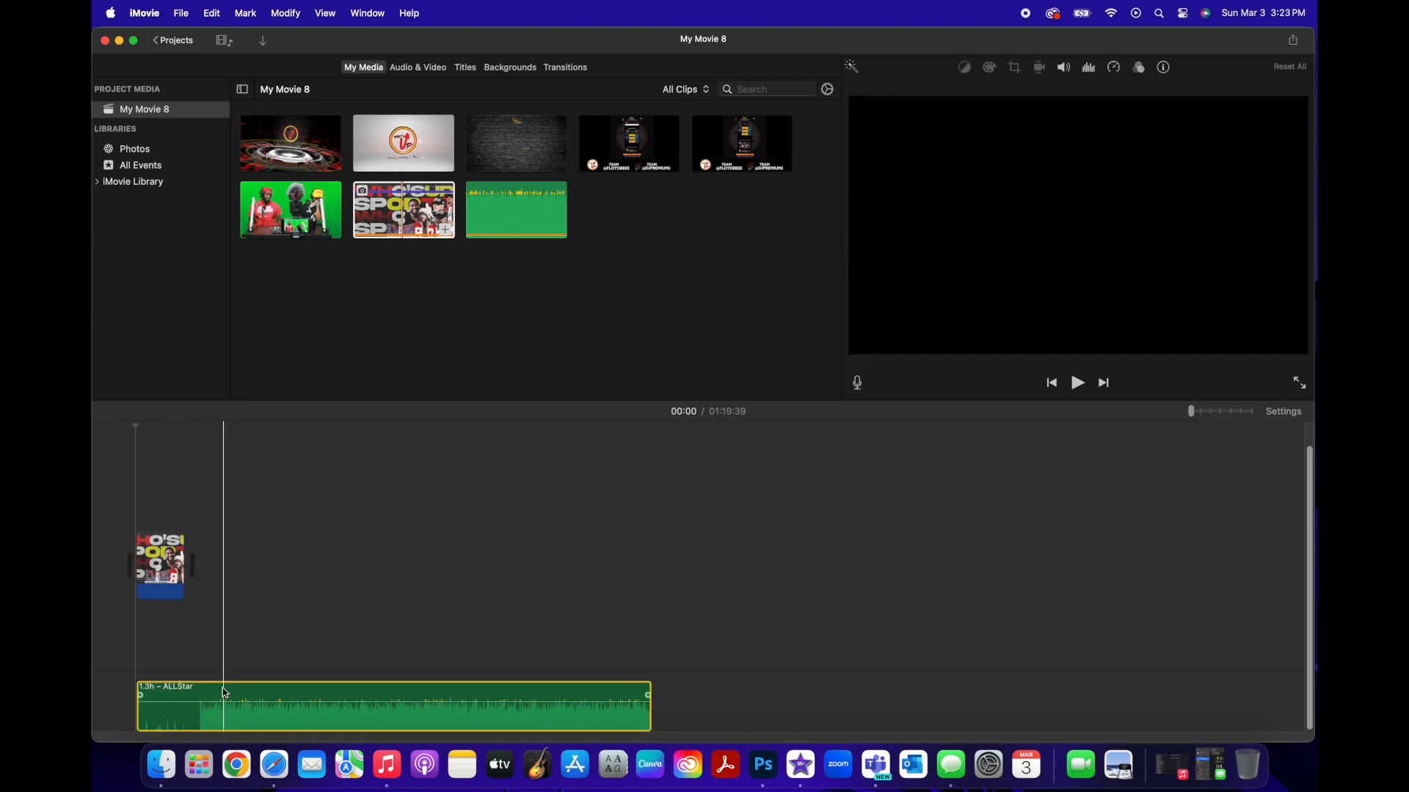
pyautogui.moveTo(213, 691); pyautogui.dragTo(184, 625)
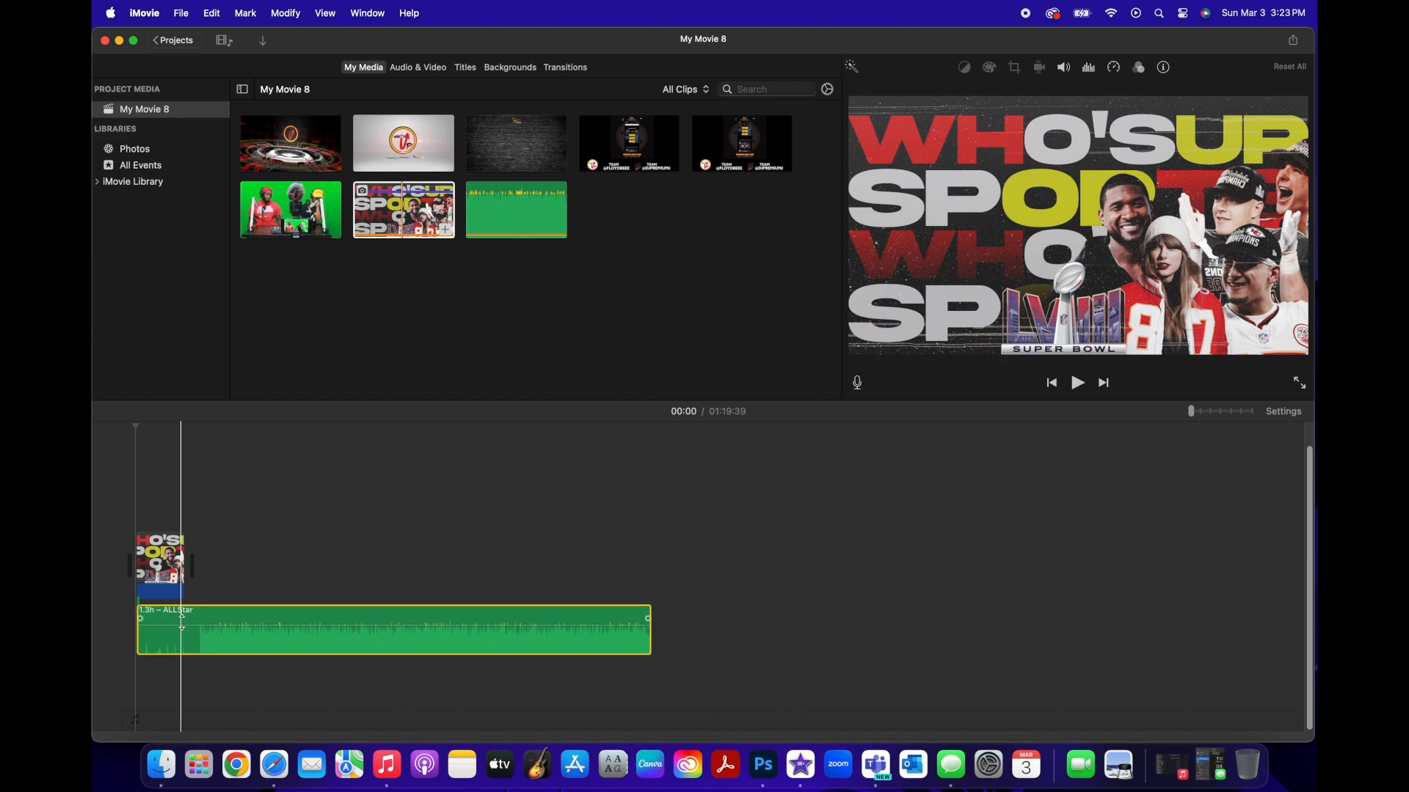
# Step: Extend the Who's Up Sports image to cover the full ALLStar audio and set its crop style to Fit
pyautogui.moveTo(184, 565); pyautogui.dragTo(629, 502)
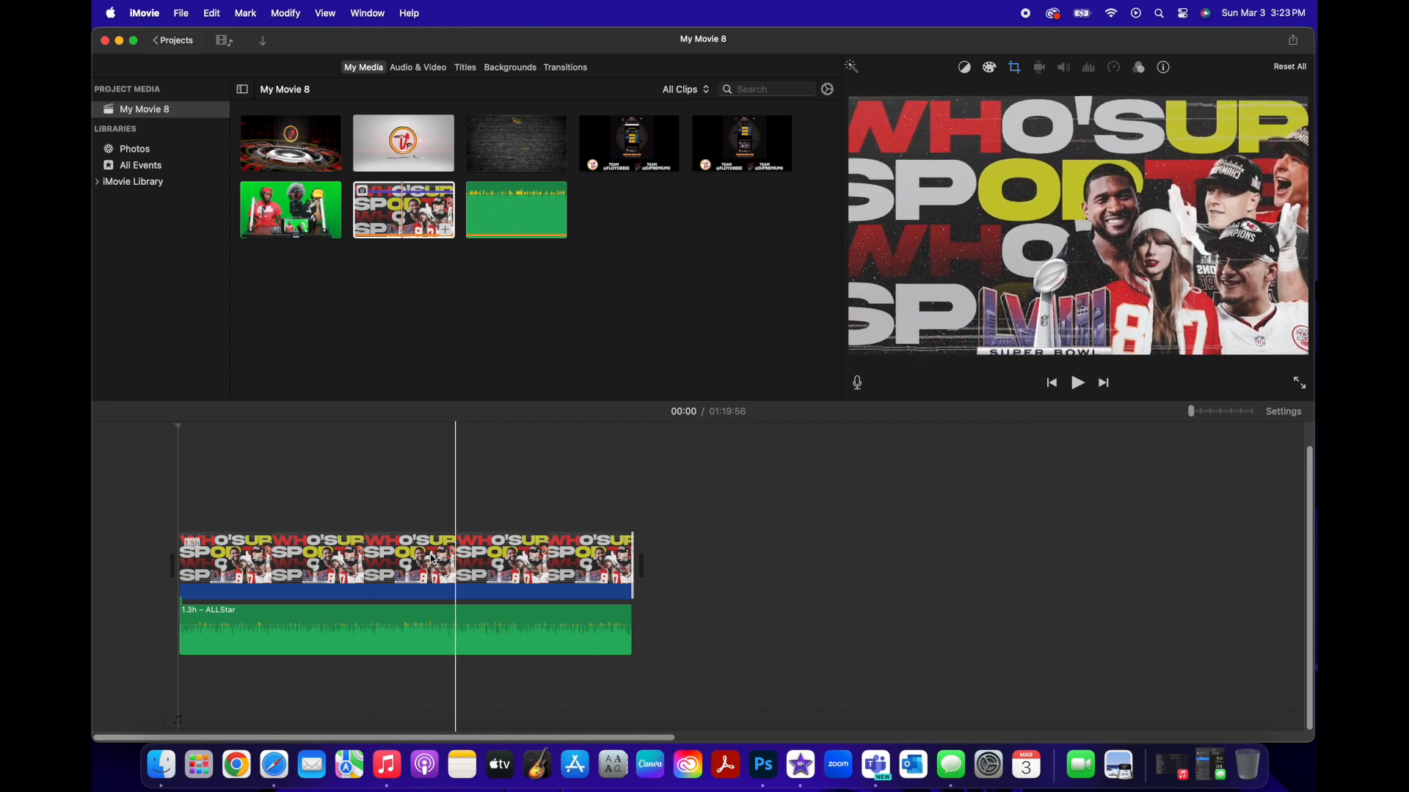
pyautogui.click(267, 574)
pyautogui.click(1014, 67)
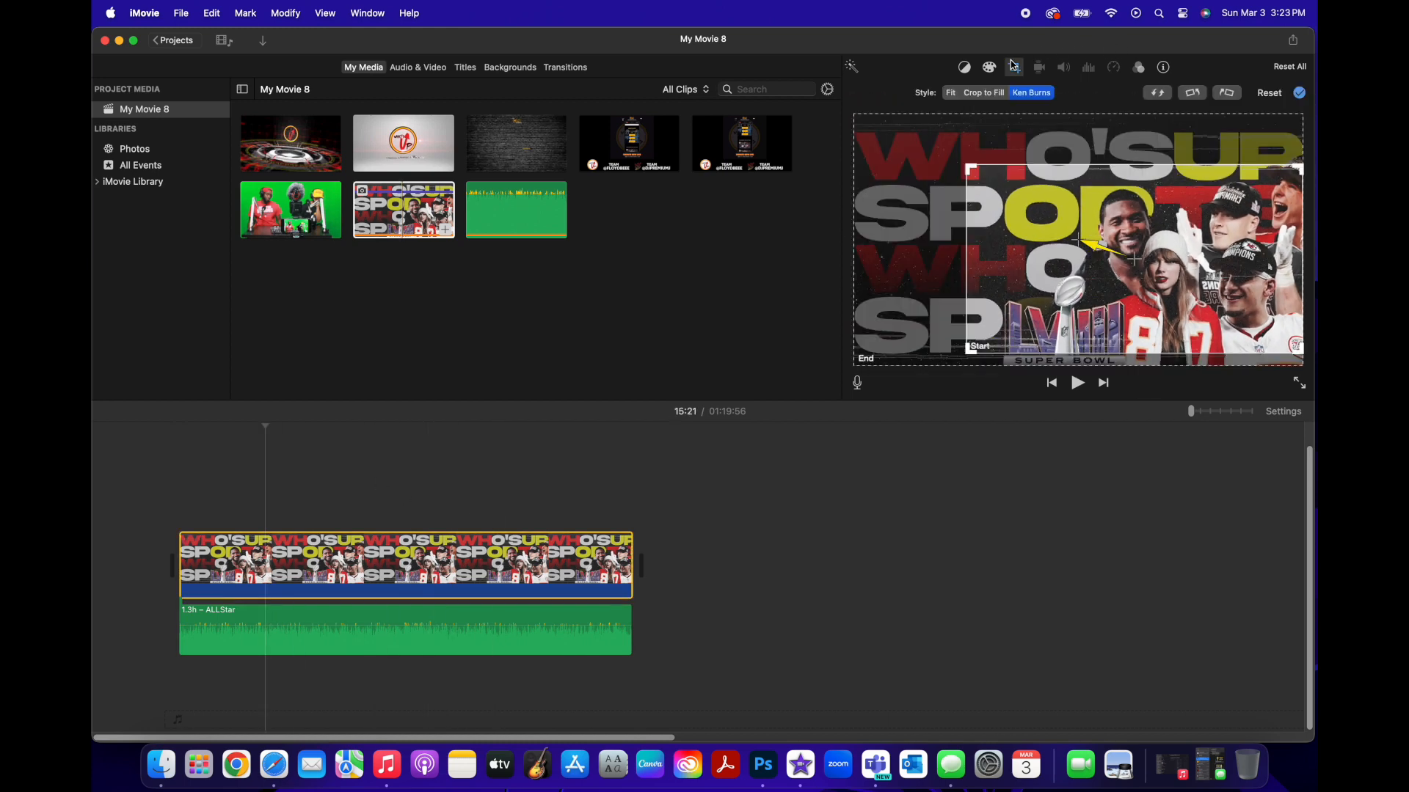
pyautogui.click(950, 94)
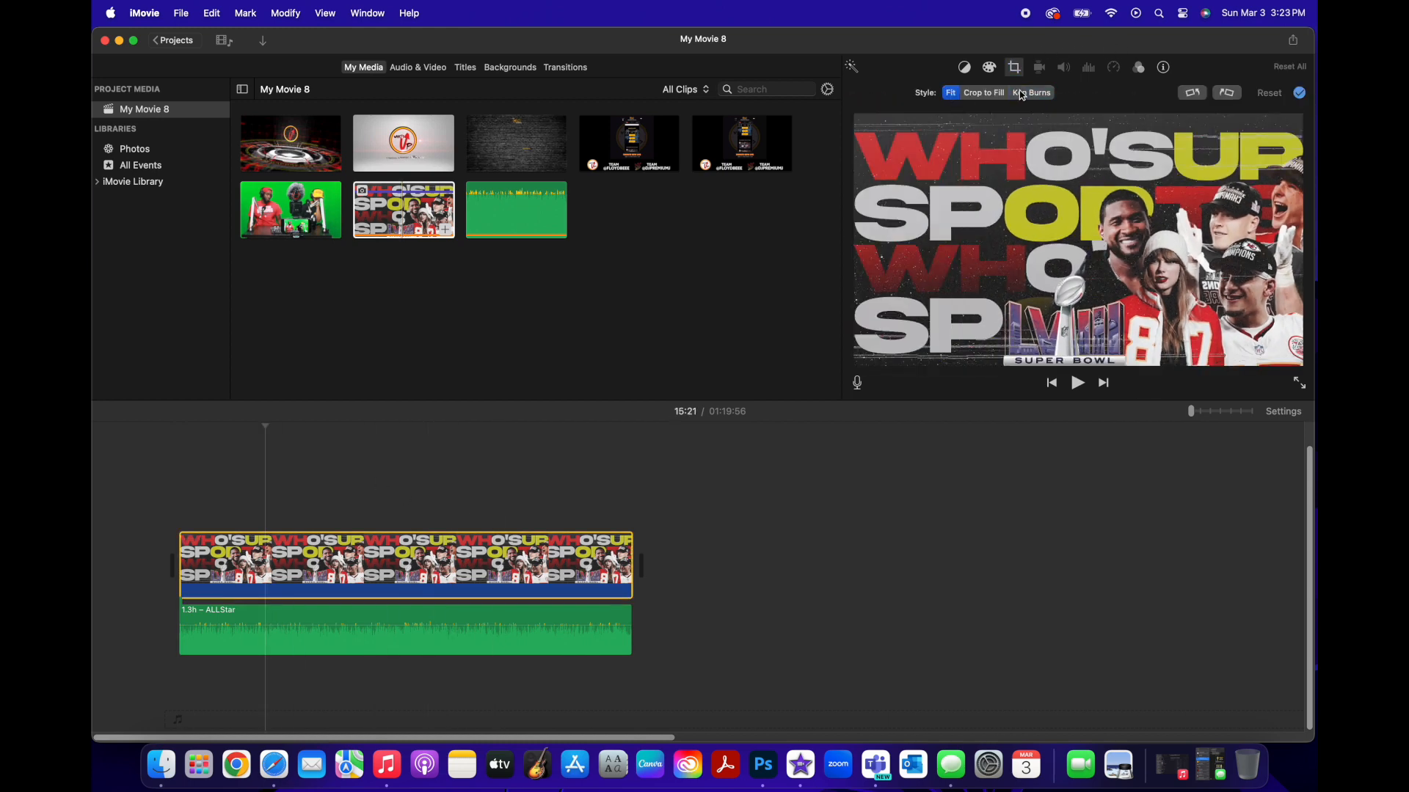
pyautogui.click(536, 482)
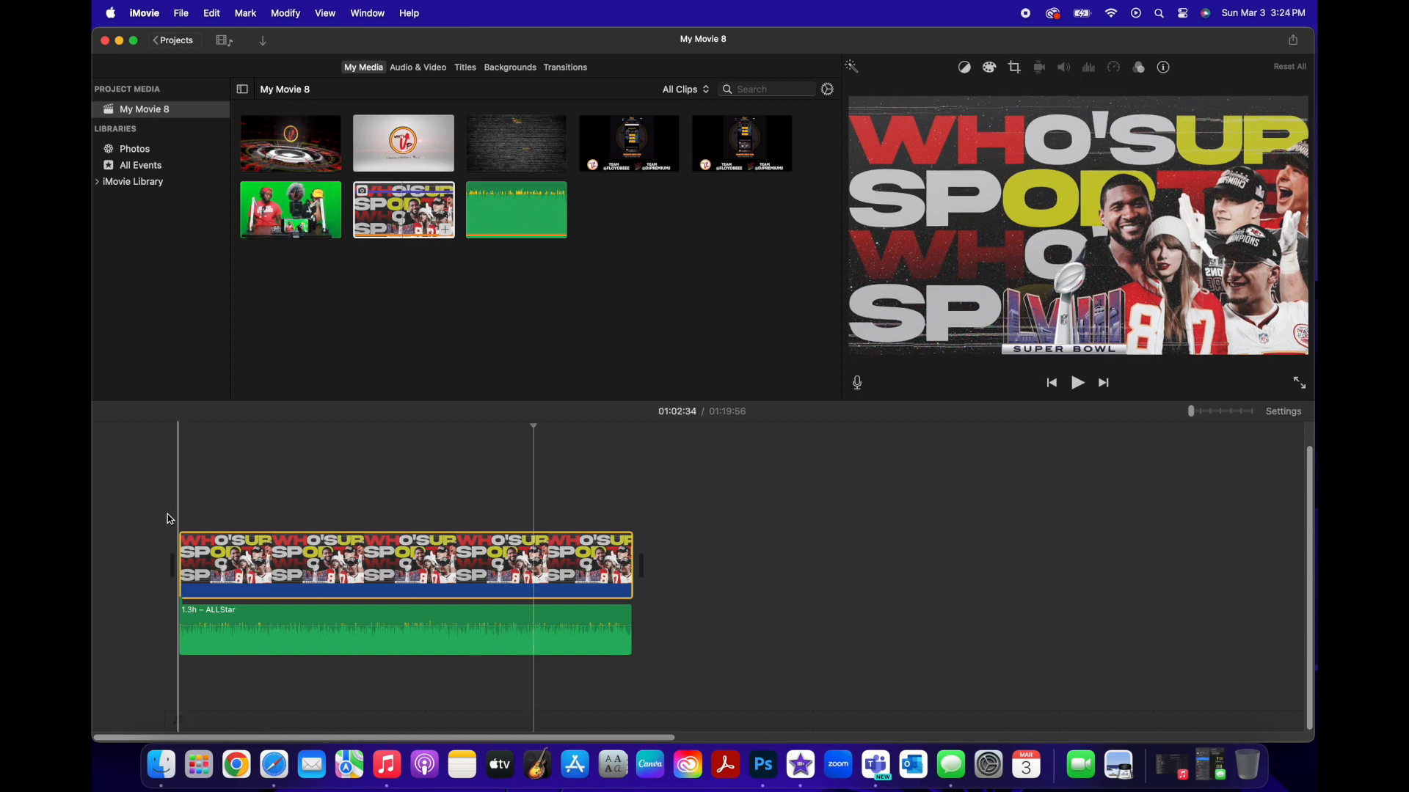
# Step: Play the movie from several points to check the still image together with the ALLStar audio
pyautogui.click(275, 505)
pyautogui.press('space')
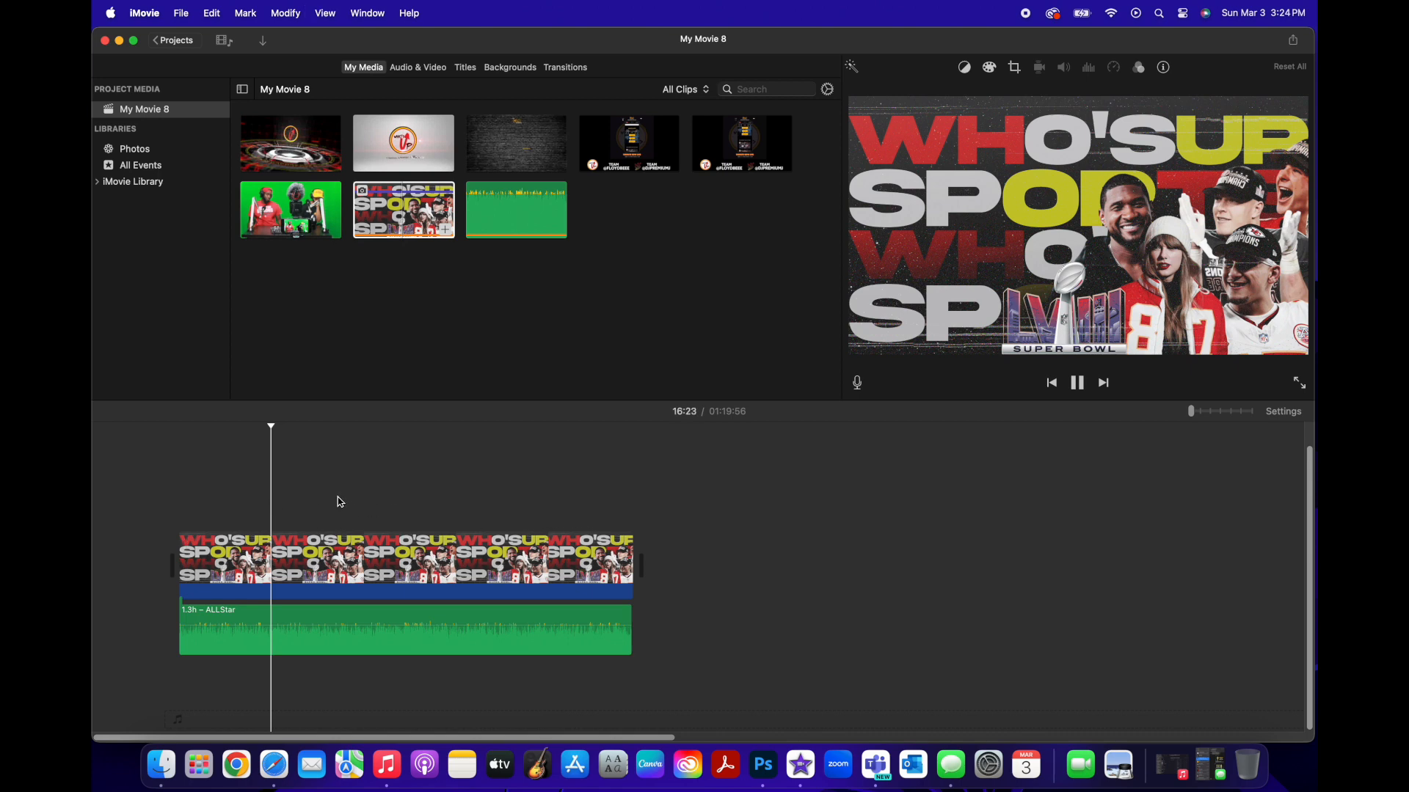
pyautogui.click(190, 498)
pyautogui.click(401, 520)
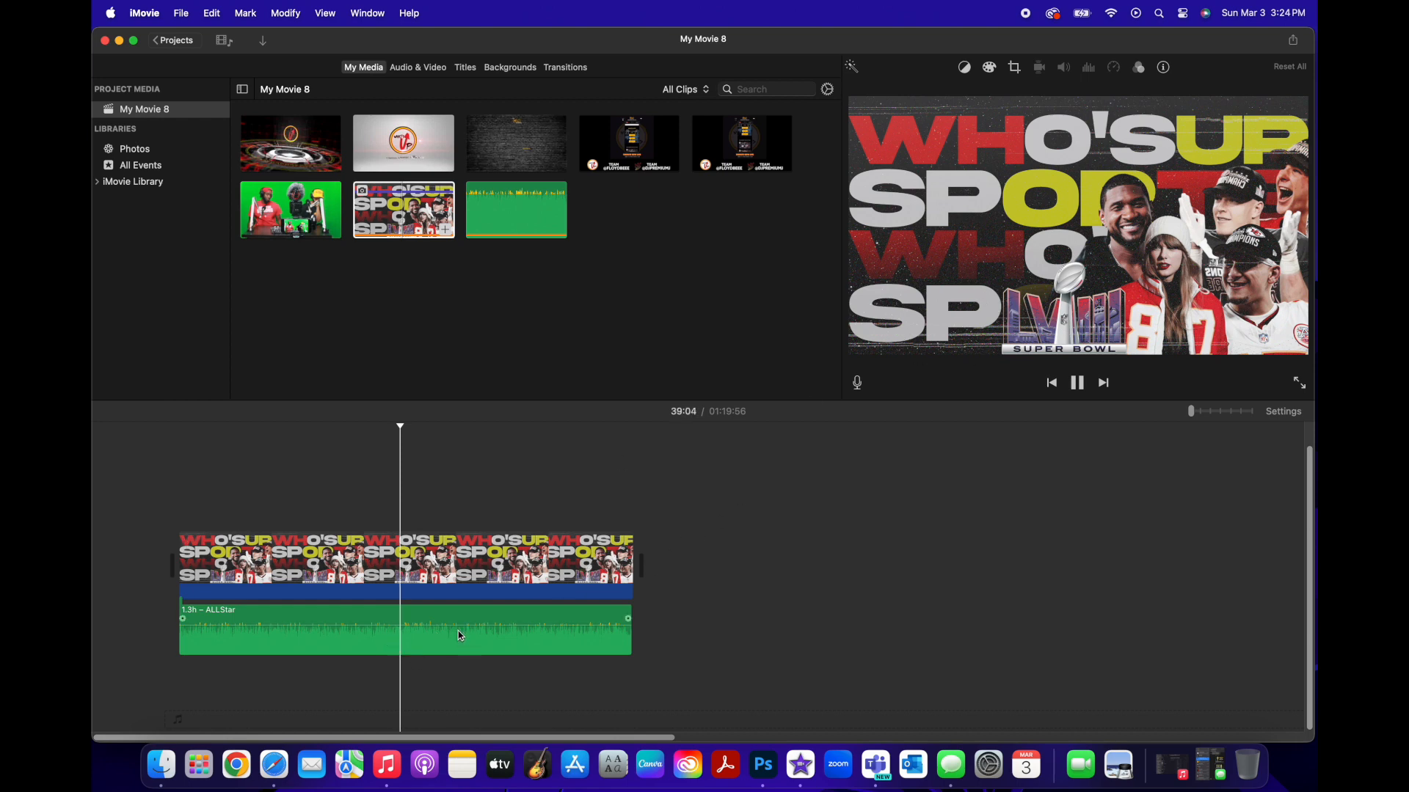
# Step: Turn the sound volume all the way down and stop the movie's playback
pyautogui.press('XF86AudioRaiseVolume')
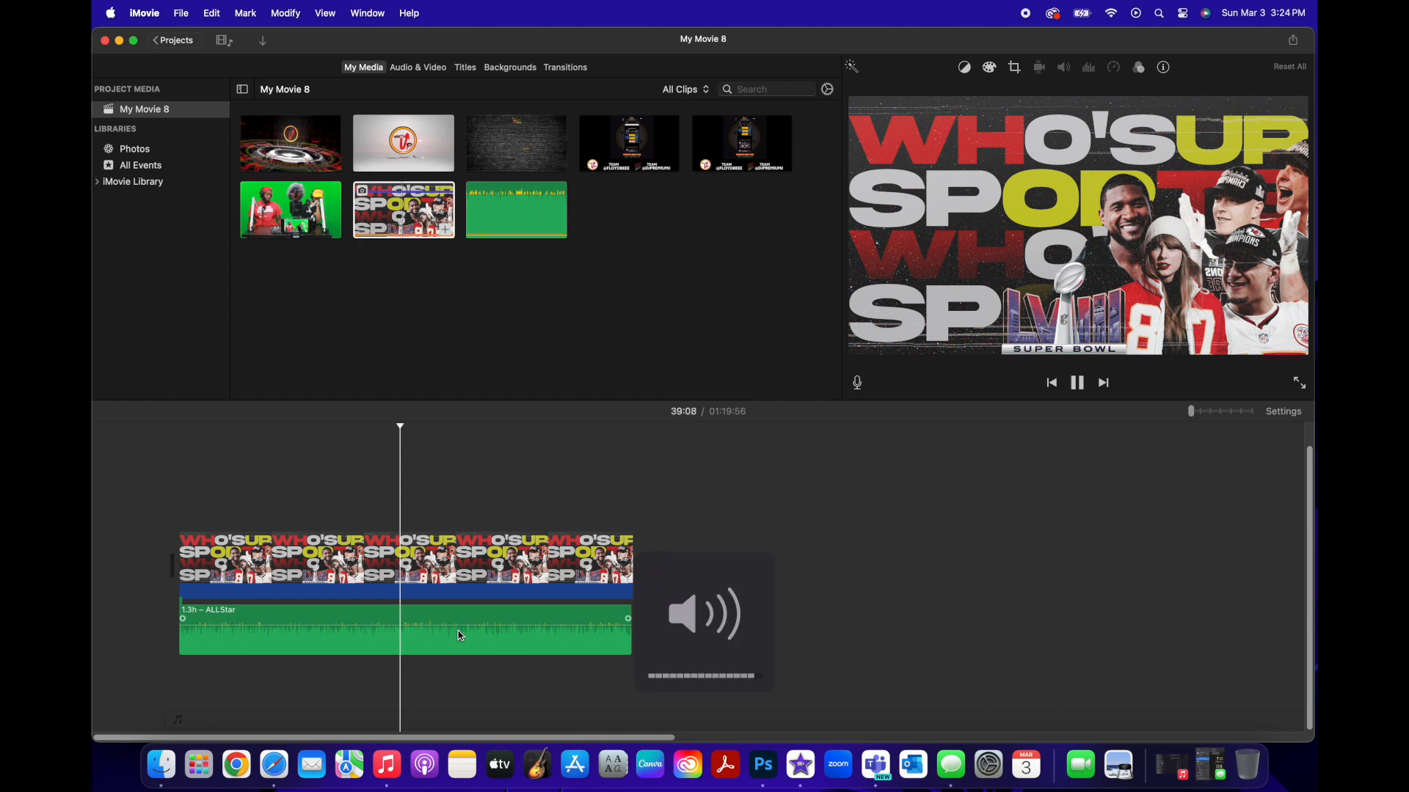
pyautogui.press('XF86AudioLowerVolume')
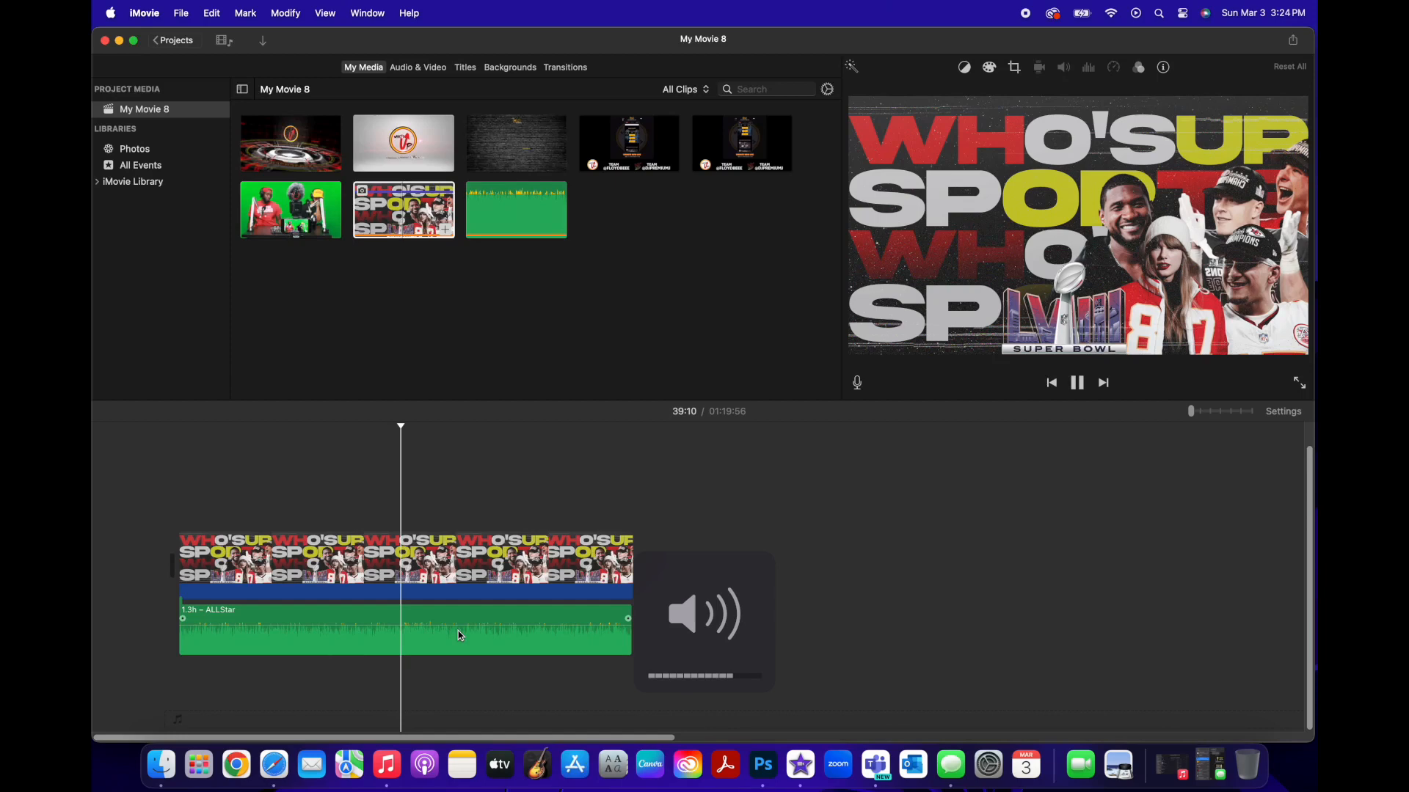
pyautogui.press('XF86AudioLowerVolume')
pyautogui.press('XF86AudioLowerVolume')
pyautogui.press('XF86AudioLowerVolume')
pyautogui.press('XF86AudioLowerVolume')
pyautogui.press('XF86AudioLowerVolume')
pyautogui.press('XF86AudioLowerVolume')
pyautogui.press('XF86AudioLowerVolume')
pyautogui.press('XF86AudioLowerVolume')
pyautogui.press('XF86AudioLowerVolume')
pyautogui.press('XF86AudioLowerVolume')
pyautogui.press('XF86AudioLowerVolume')
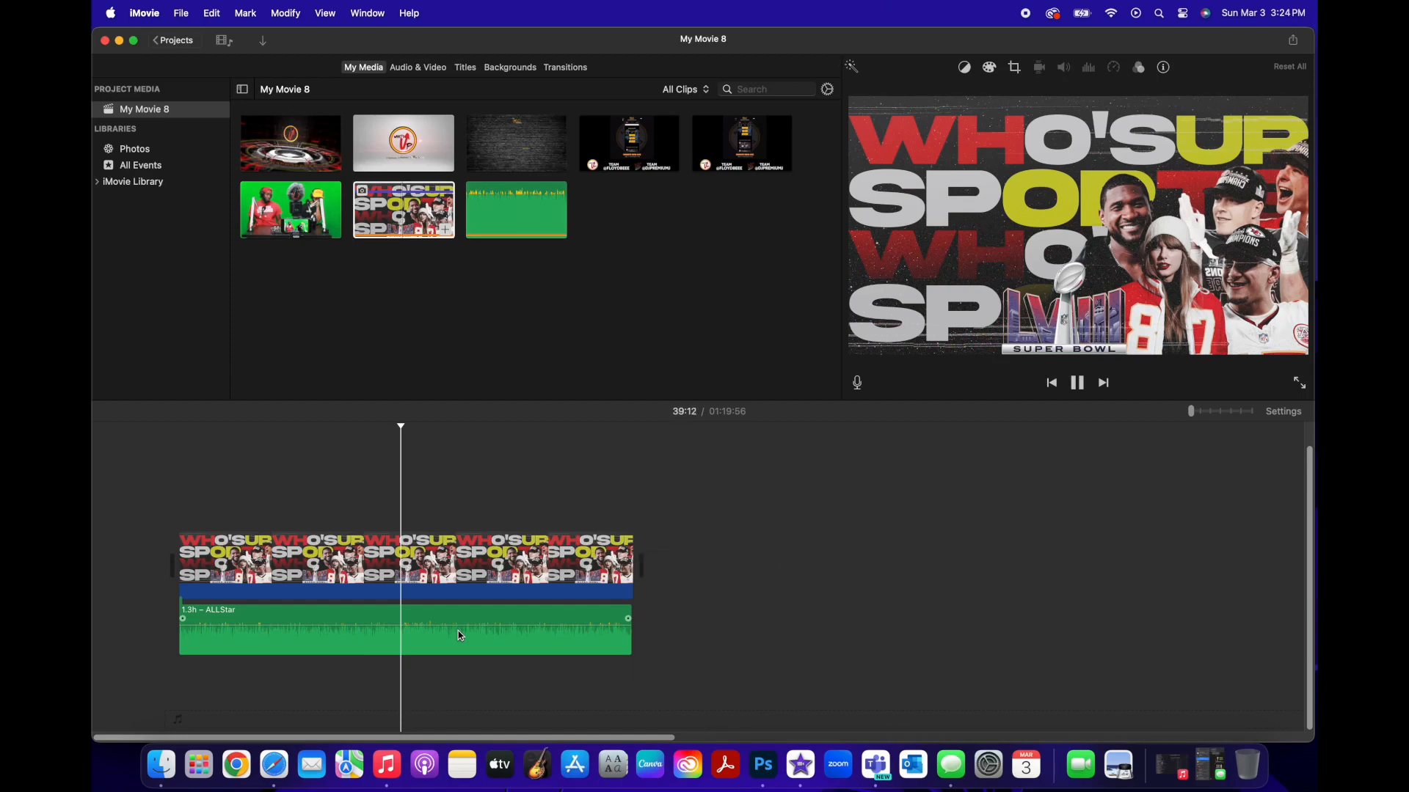
pyautogui.press('space')
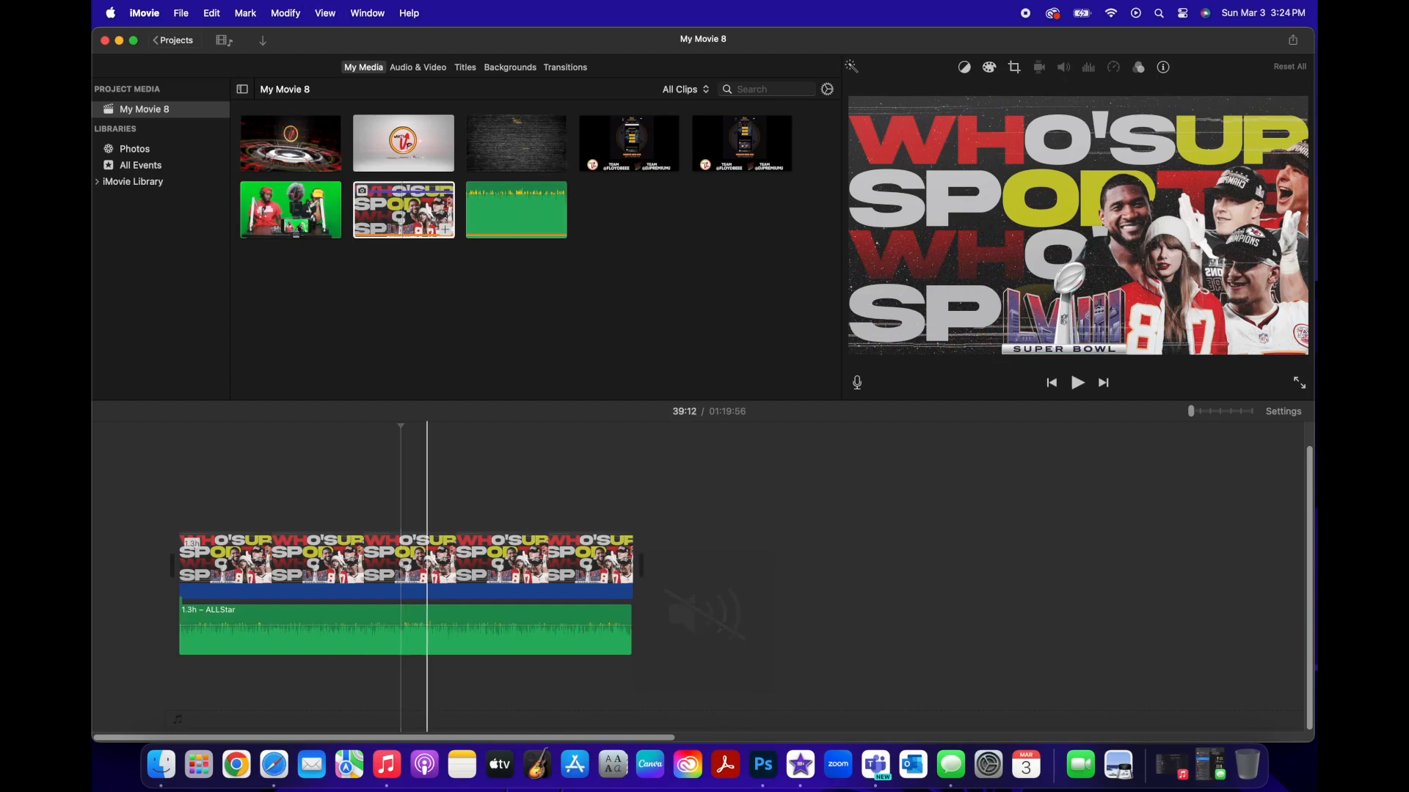
# Step: Clear all clips from the timeline and add the ALLStar audio again at the very start
pyautogui.moveTo(466, 491); pyautogui.dragTo(459, 664)
pyautogui.press('Delete')
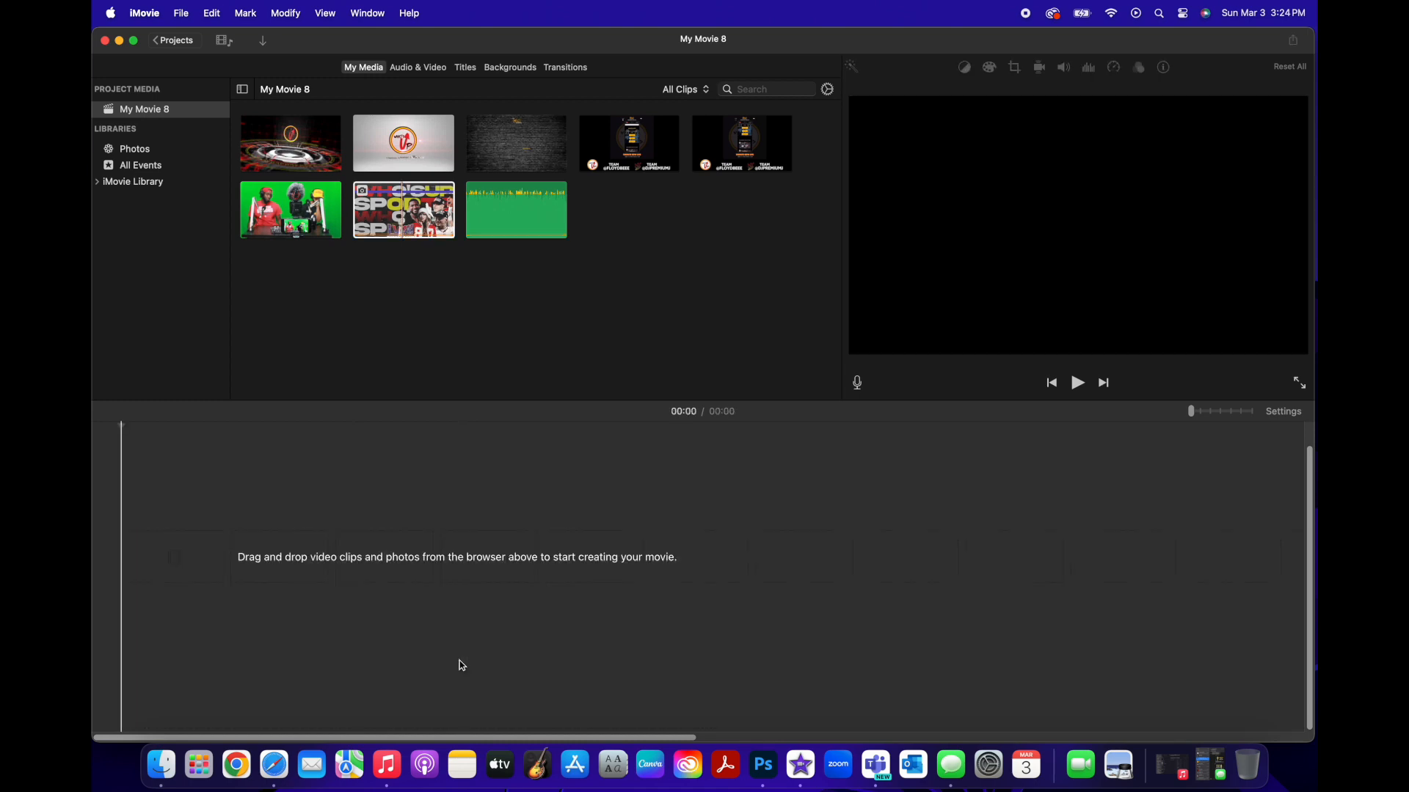
pyautogui.moveTo(498, 213); pyautogui.dragTo(374, 580)
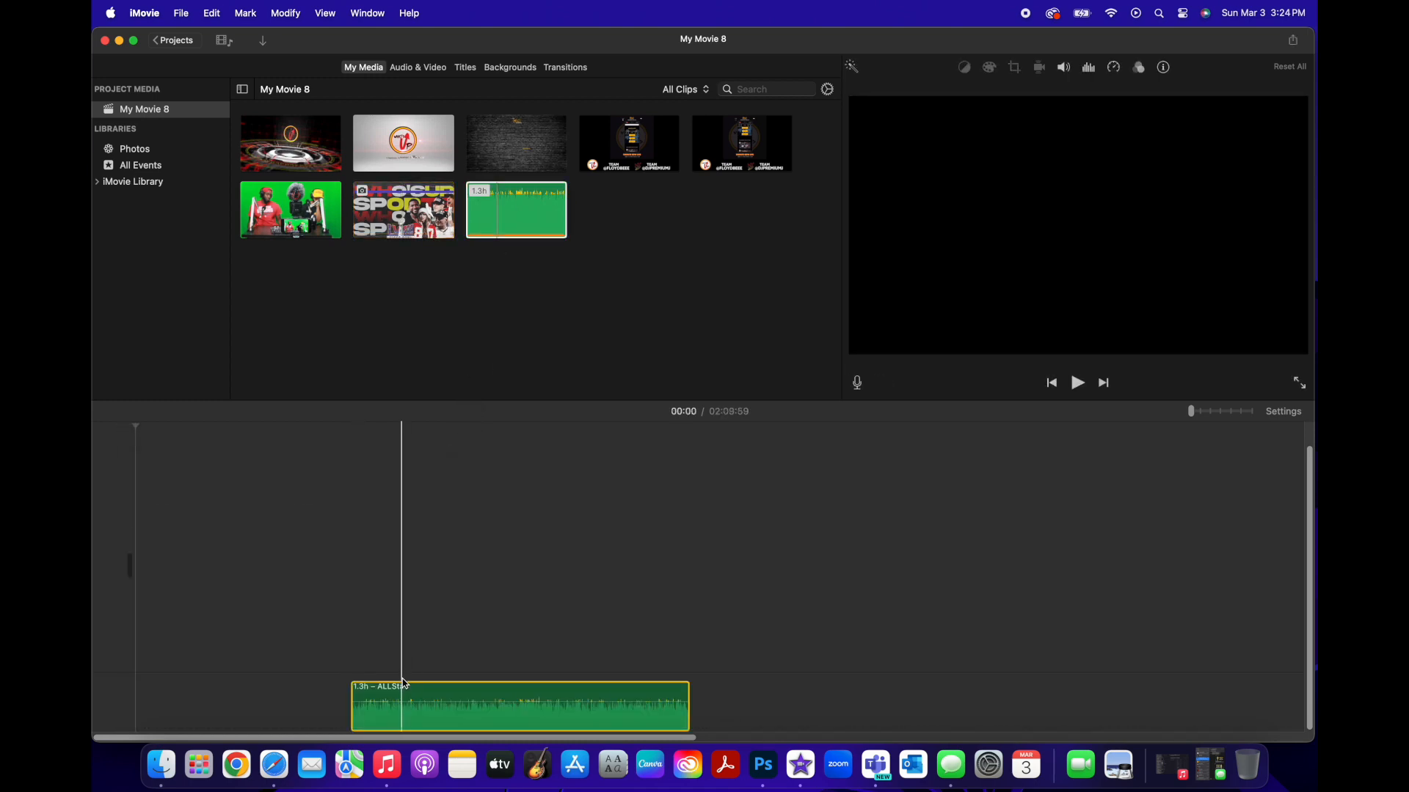
pyautogui.moveTo(403, 684); pyautogui.dragTo(188, 684)
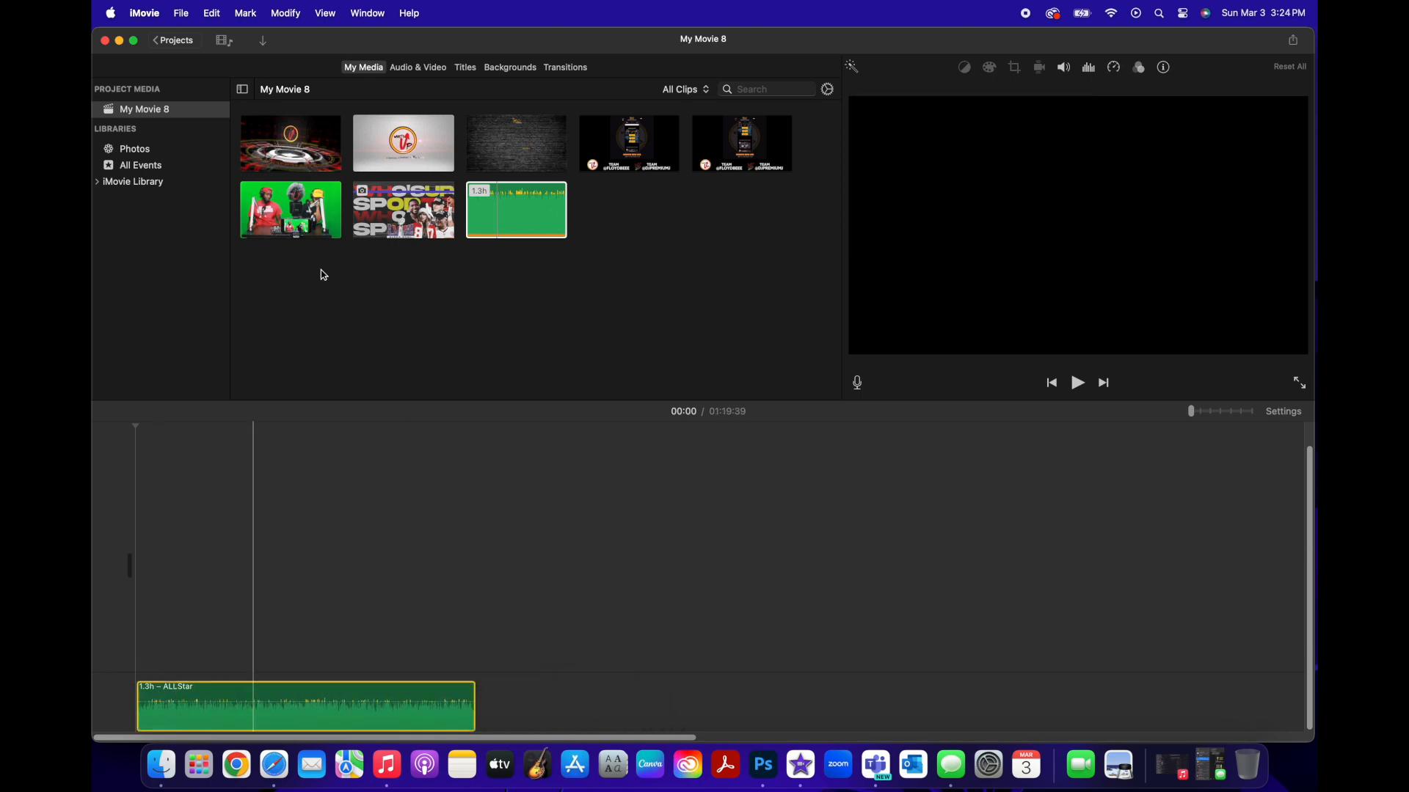
# Step: Place the white Who's Up logo intro at the start of the timeline and attach the ALLStar audio directly beneath it
pyautogui.click(291, 209)
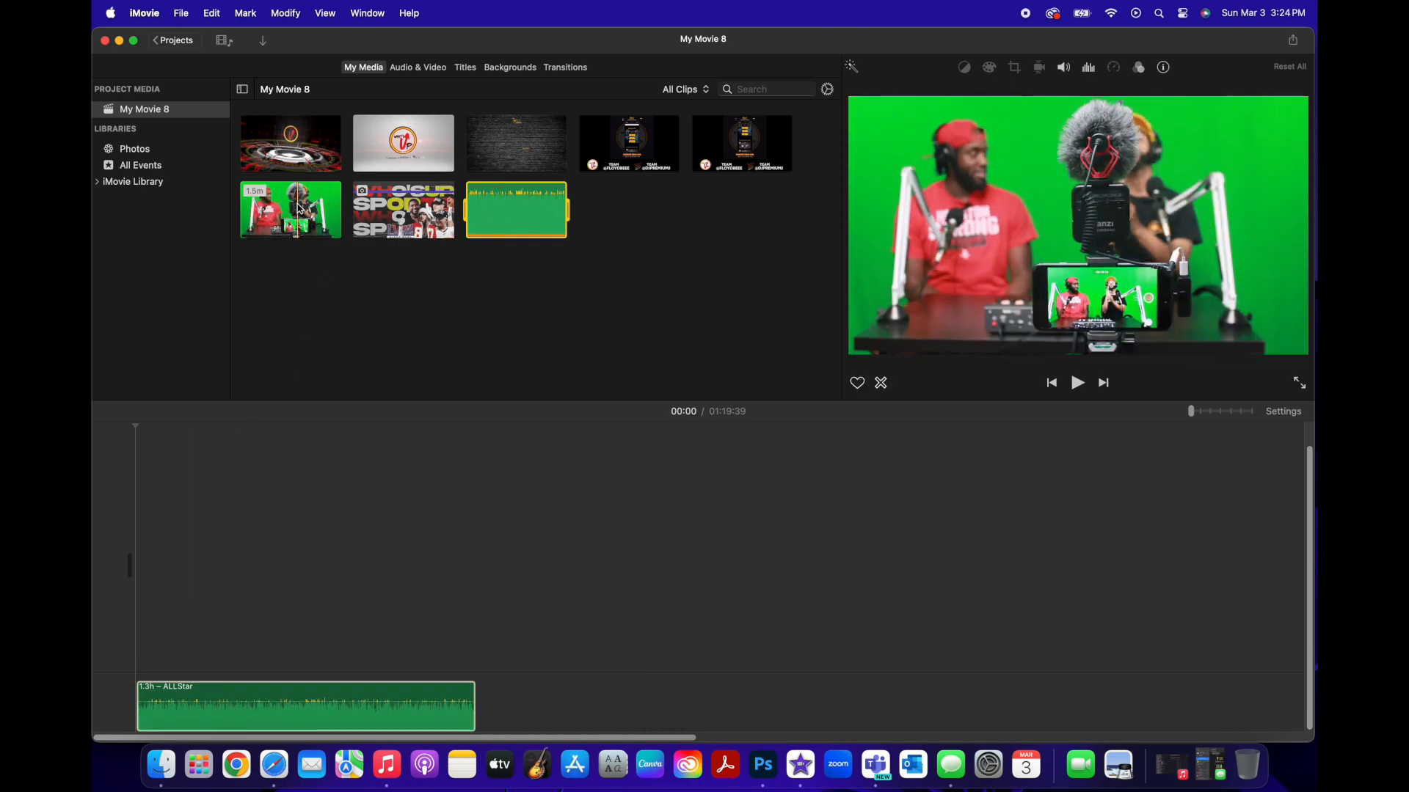
pyautogui.moveTo(429, 146); pyautogui.dragTo(136, 587)
pyautogui.moveTo(183, 693); pyautogui.dragTo(183, 618)
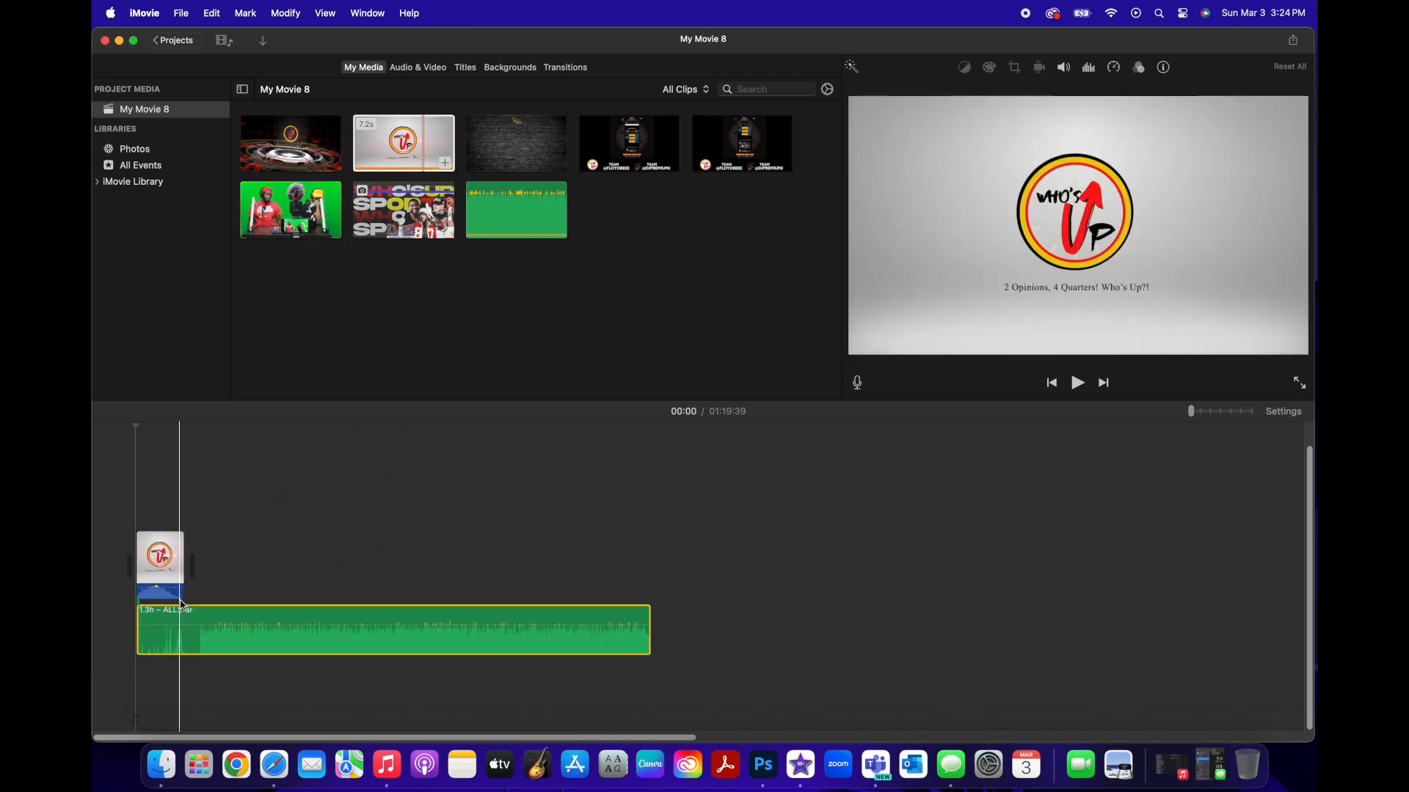
# Step: Detach the audio from the Who's Up logo intro and delete the detached audio clip
pyautogui.rightClick(165, 574)
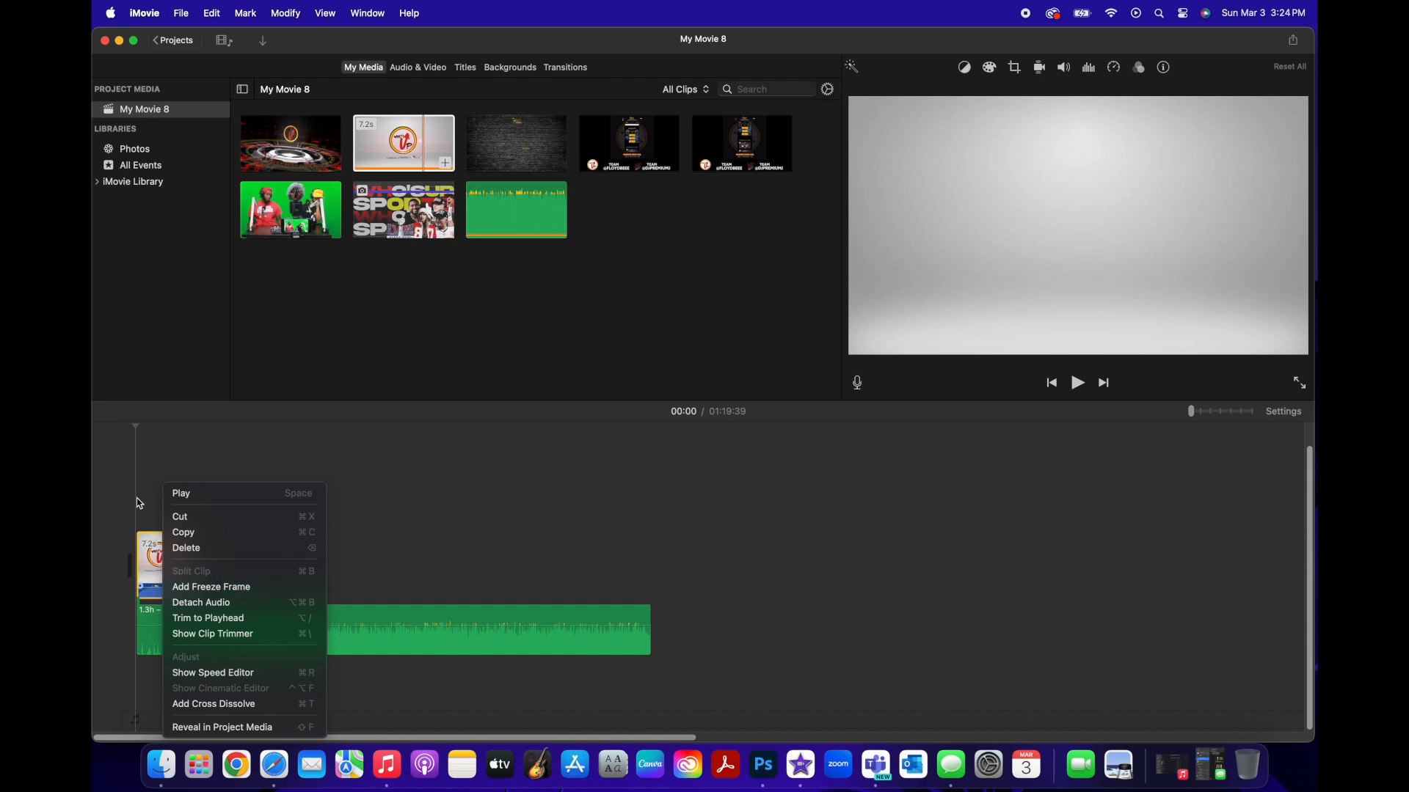
pyautogui.click(158, 560)
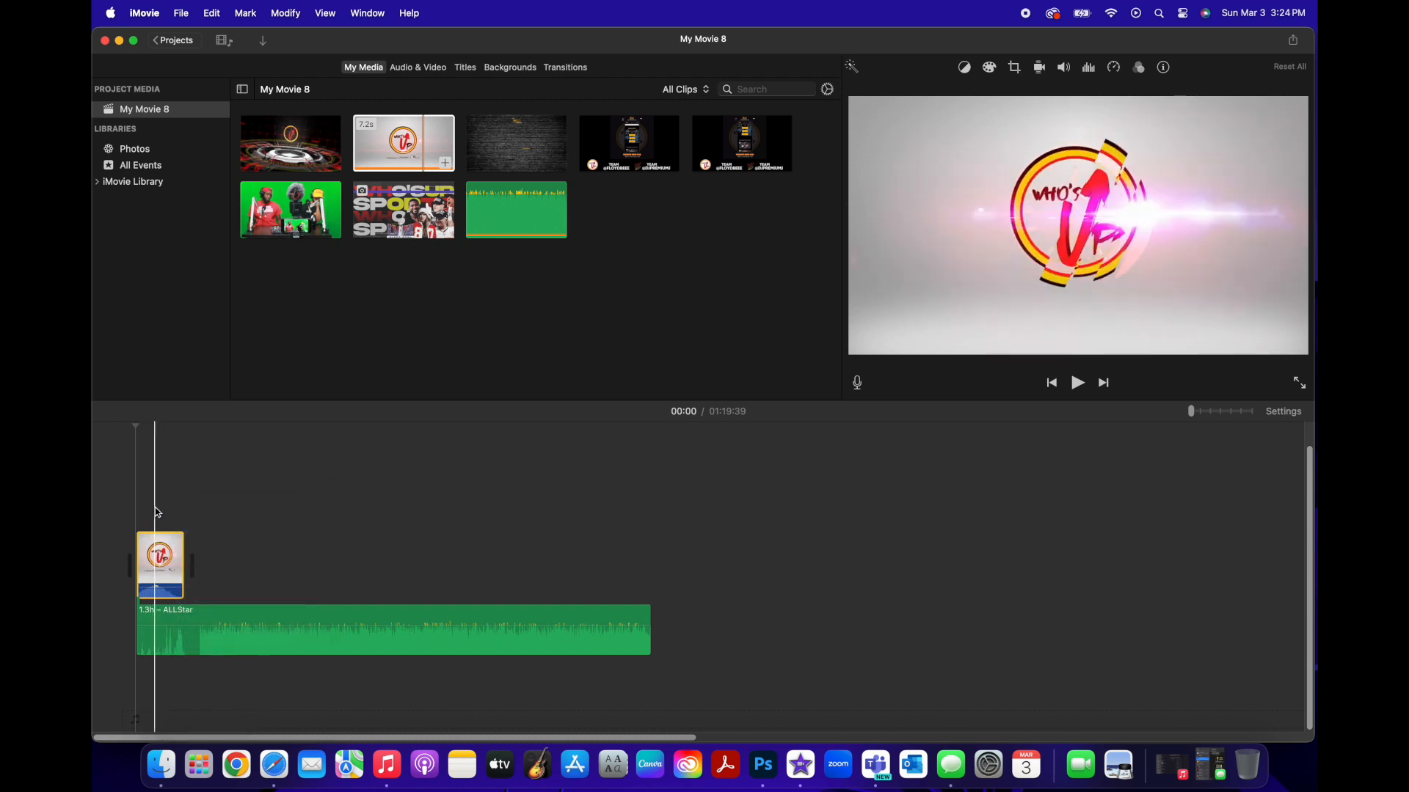
pyautogui.rightClick(162, 570)
pyautogui.click(204, 603)
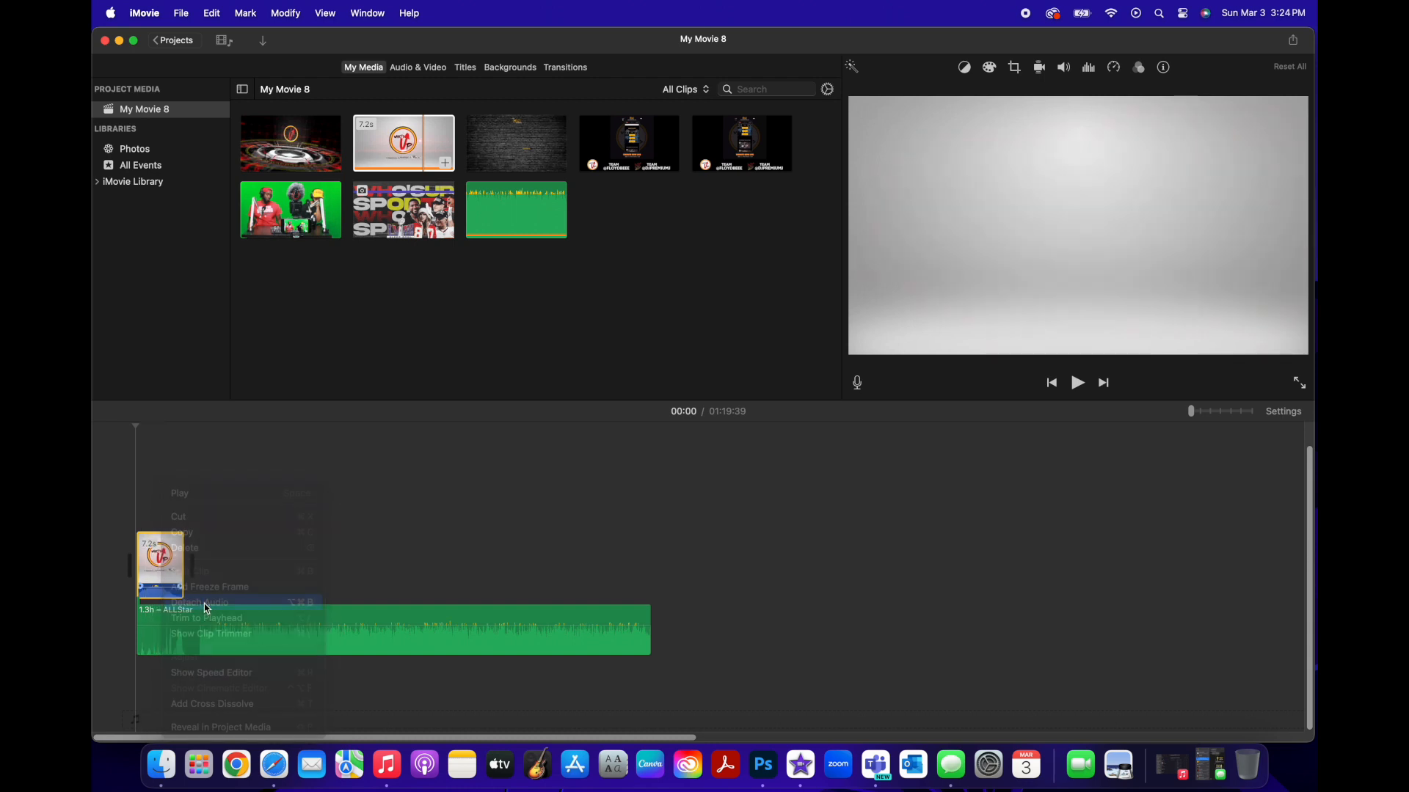
pyautogui.click(163, 676)
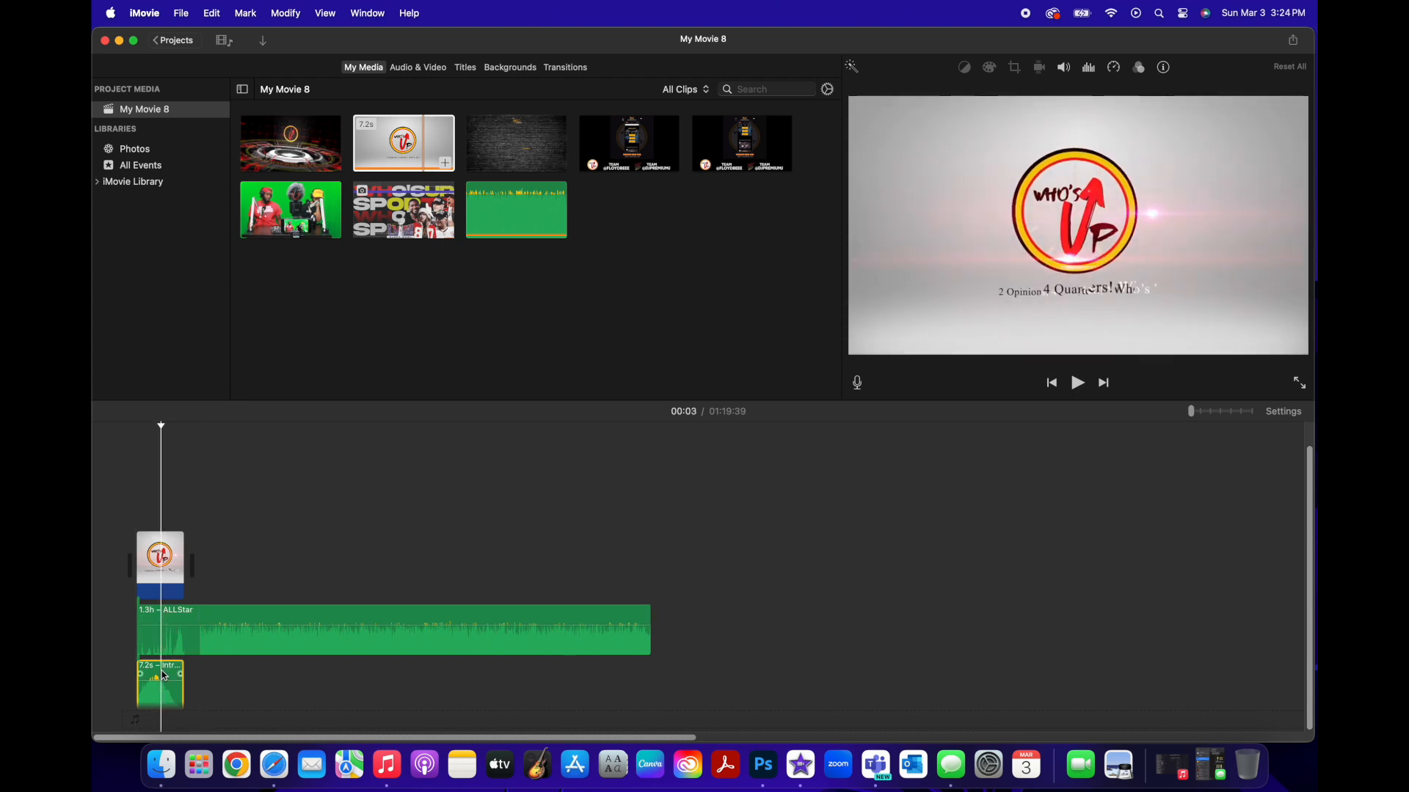
pyautogui.press('Delete')
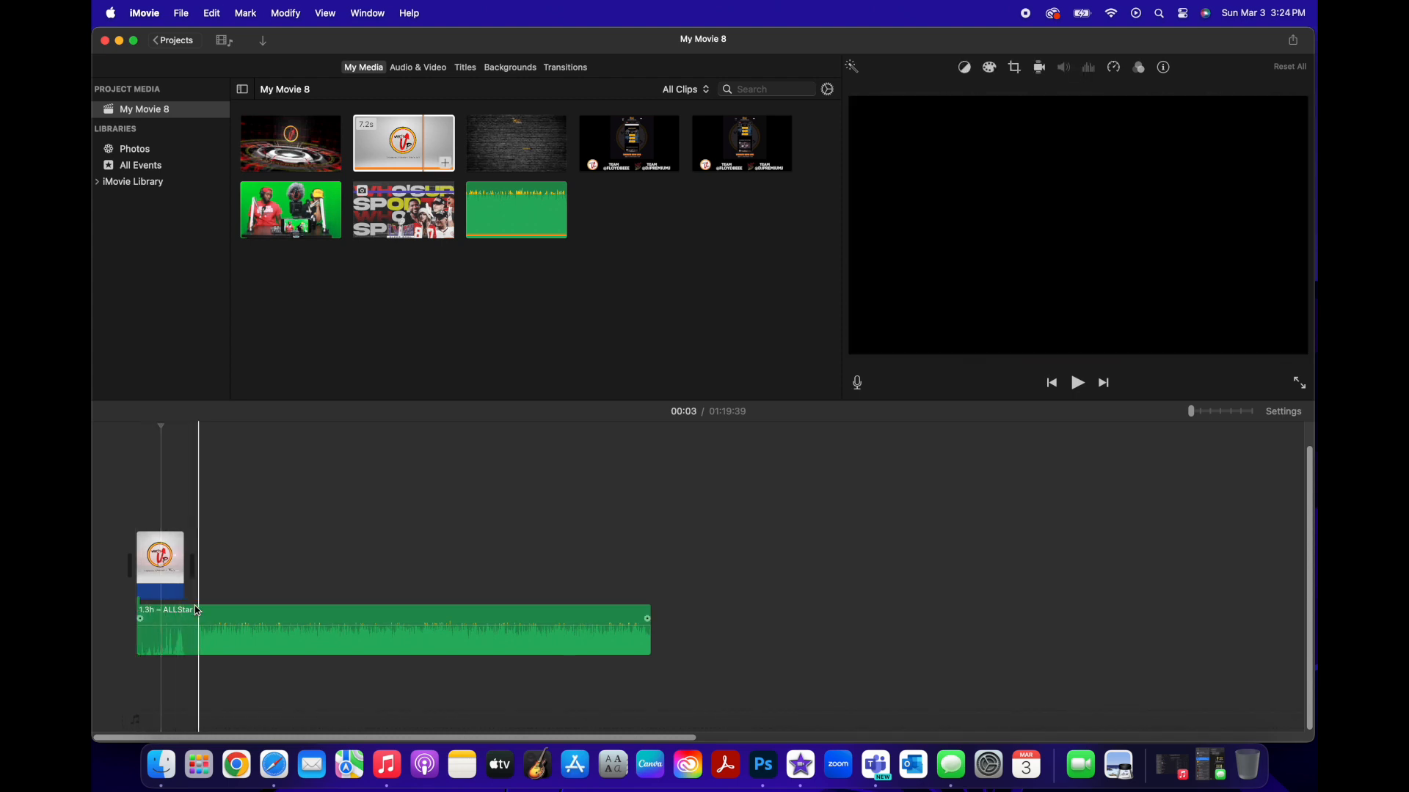
# Step: Try to extend the Who's Up logo intro past its original length over the ALLStar audio
pyautogui.click(169, 565)
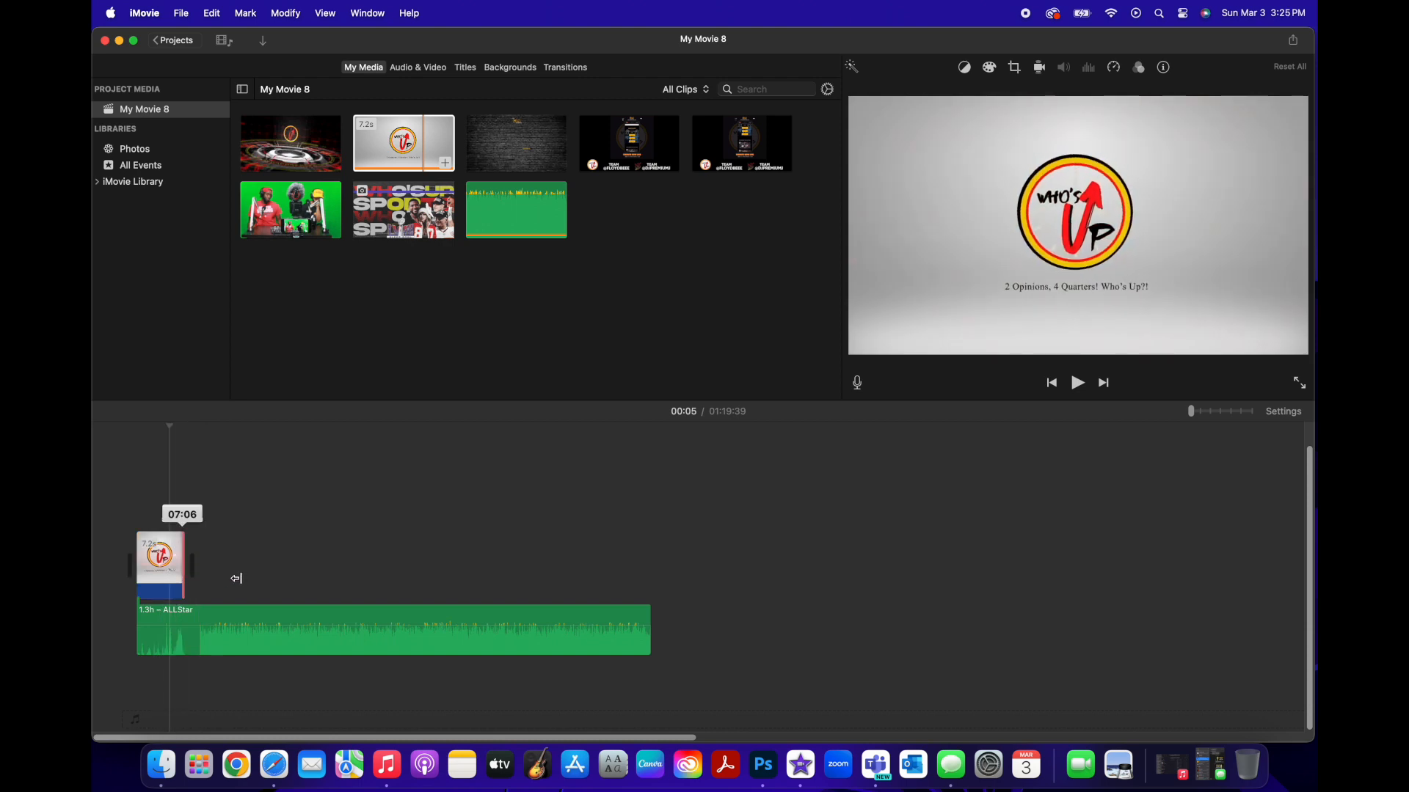
pyautogui.click(167, 575)
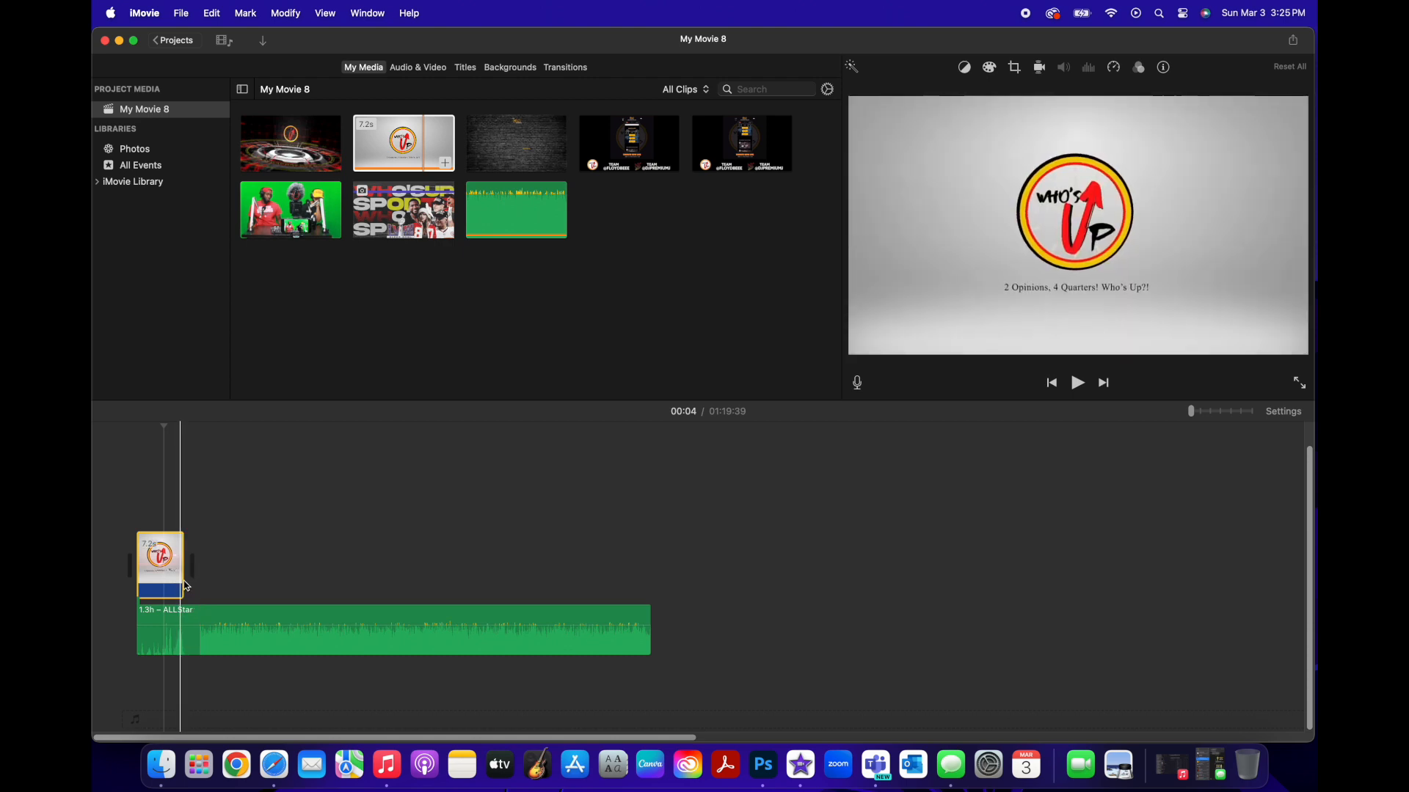
pyautogui.click(432, 633)
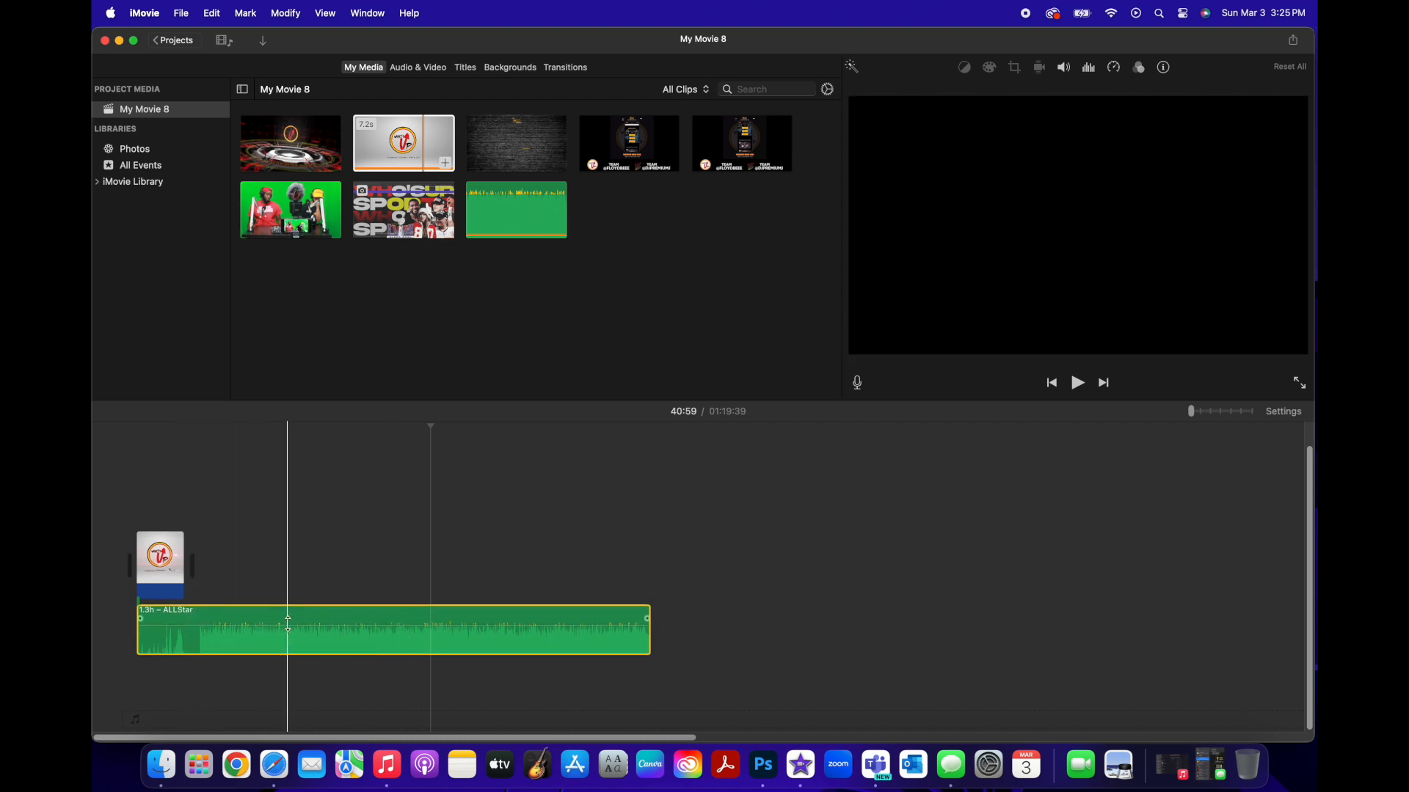
pyautogui.click(598, 632)
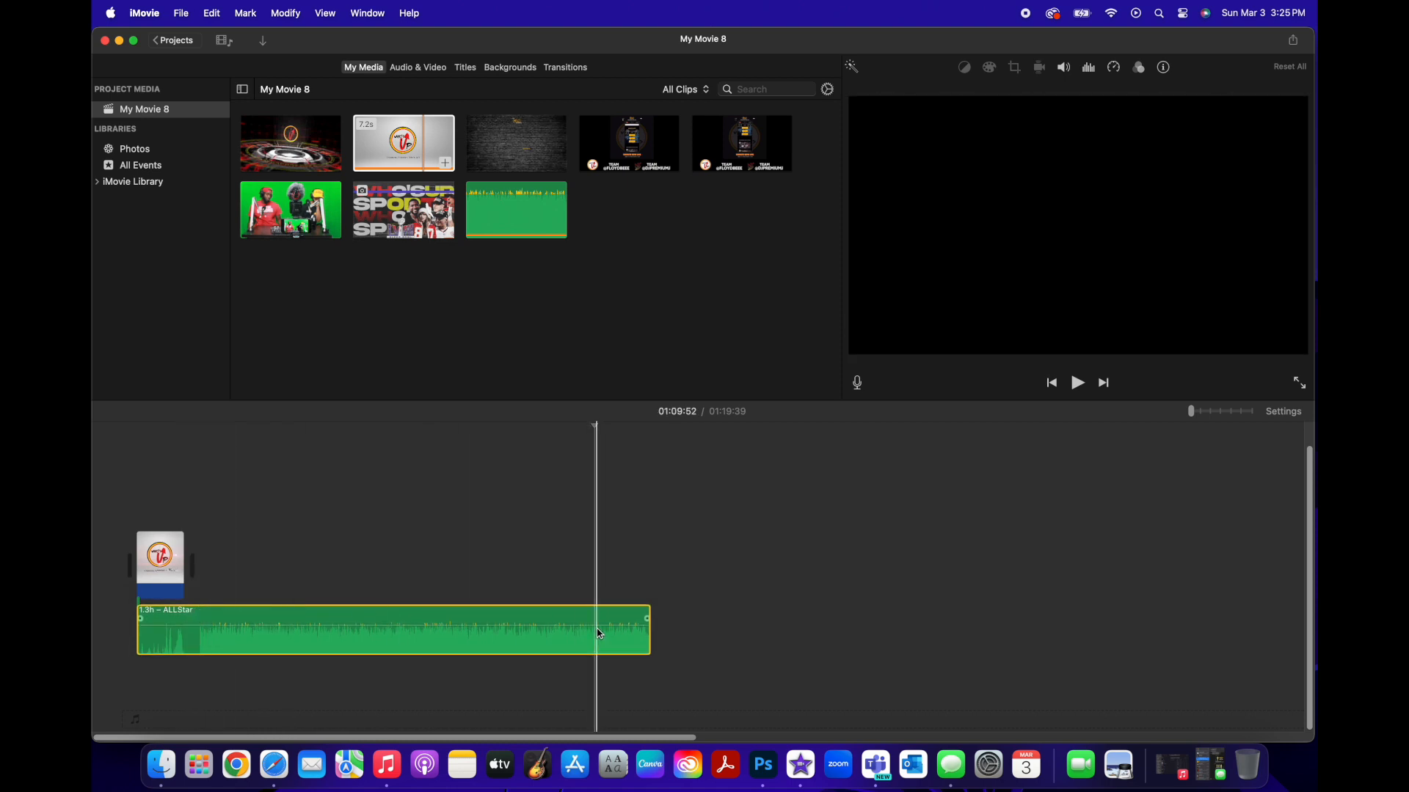
pyautogui.rightClick(598, 633)
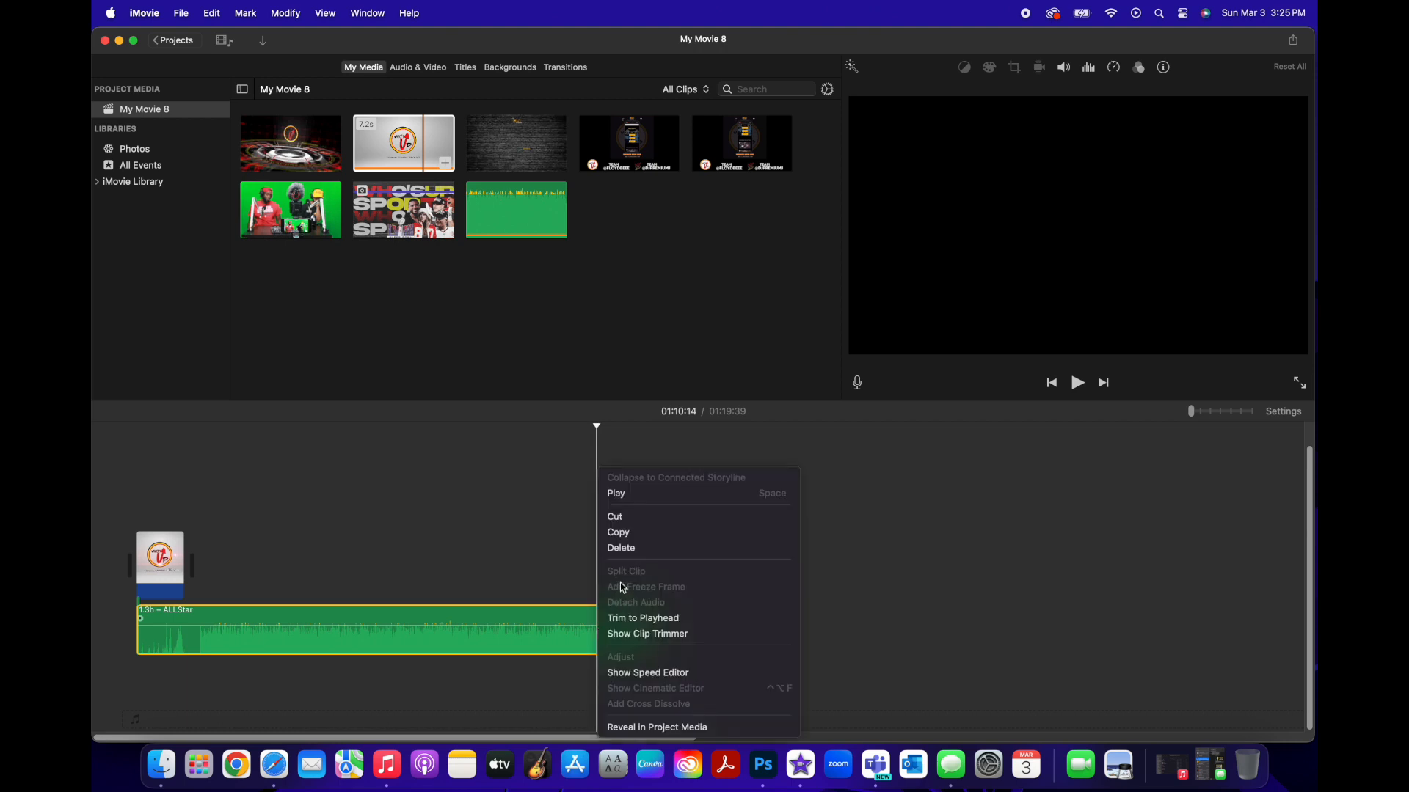
pyautogui.click(660, 456)
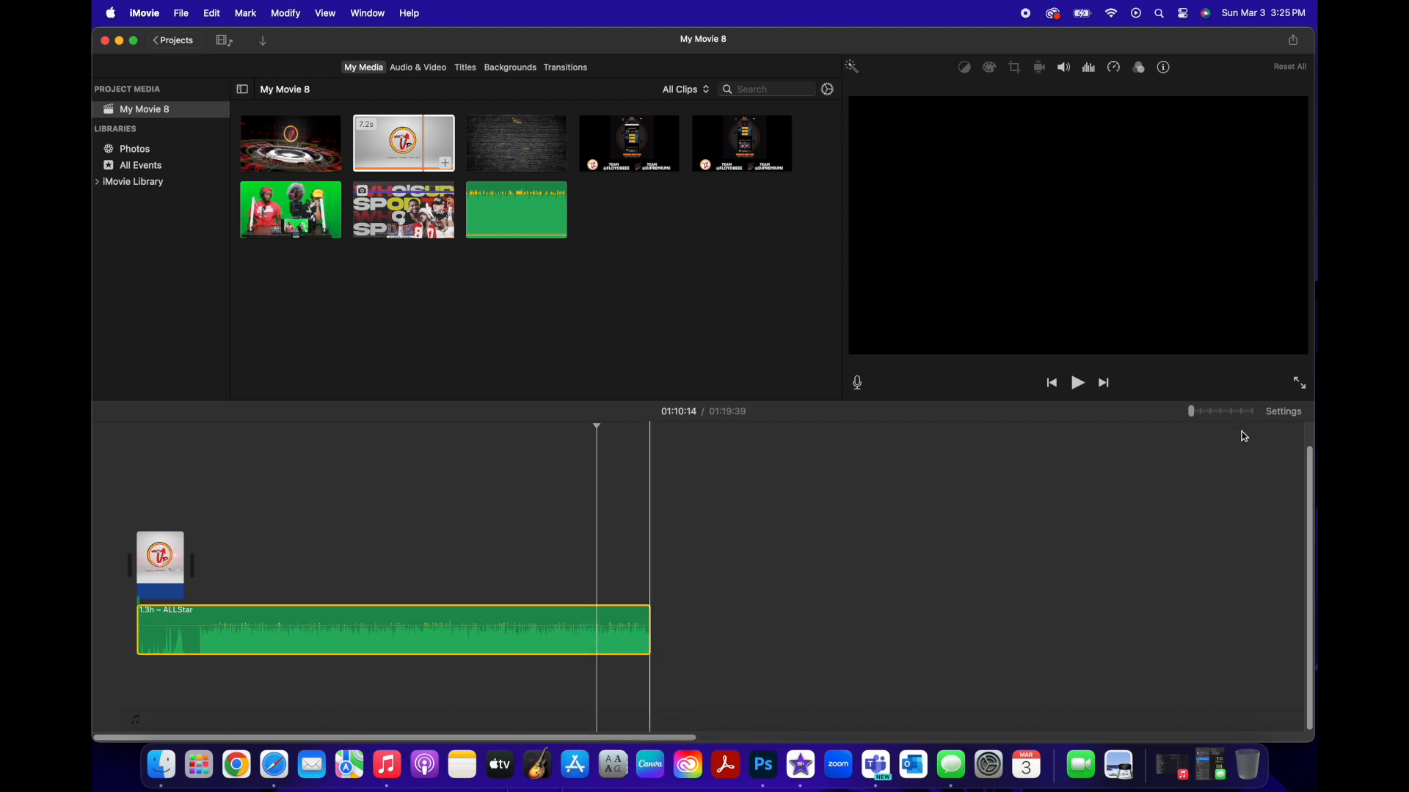
pyautogui.click(1256, 413)
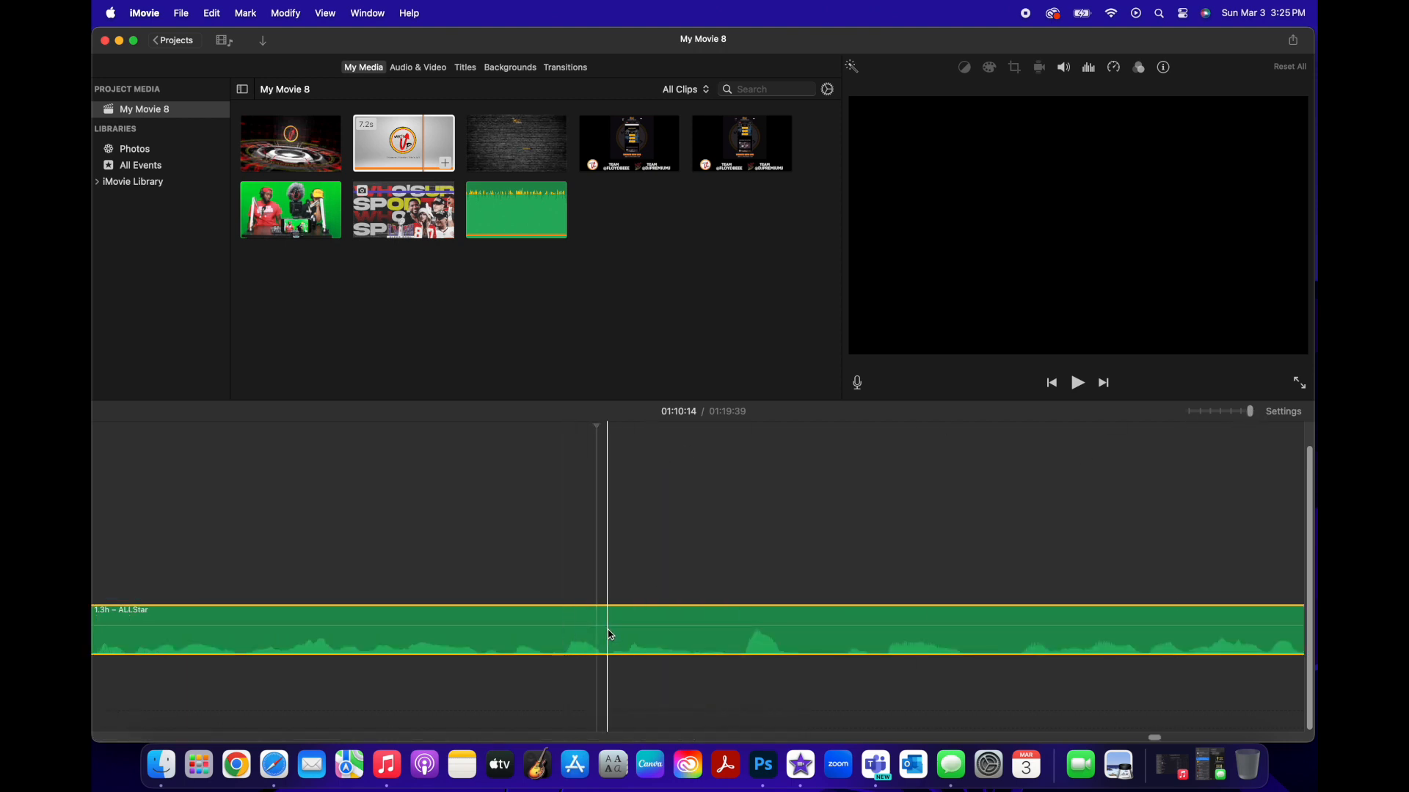
pyautogui.rightClick(568, 633)
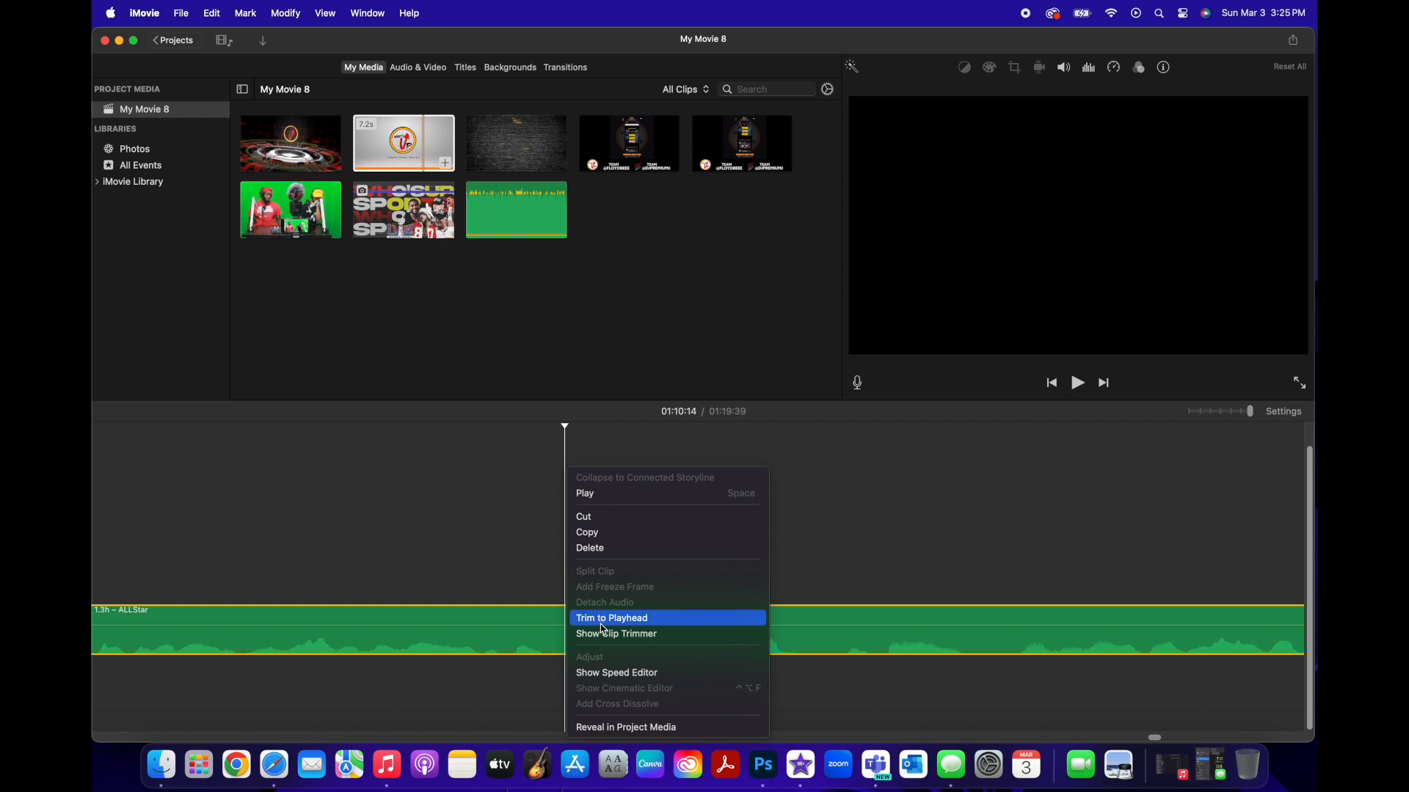
pyautogui.click(563, 628)
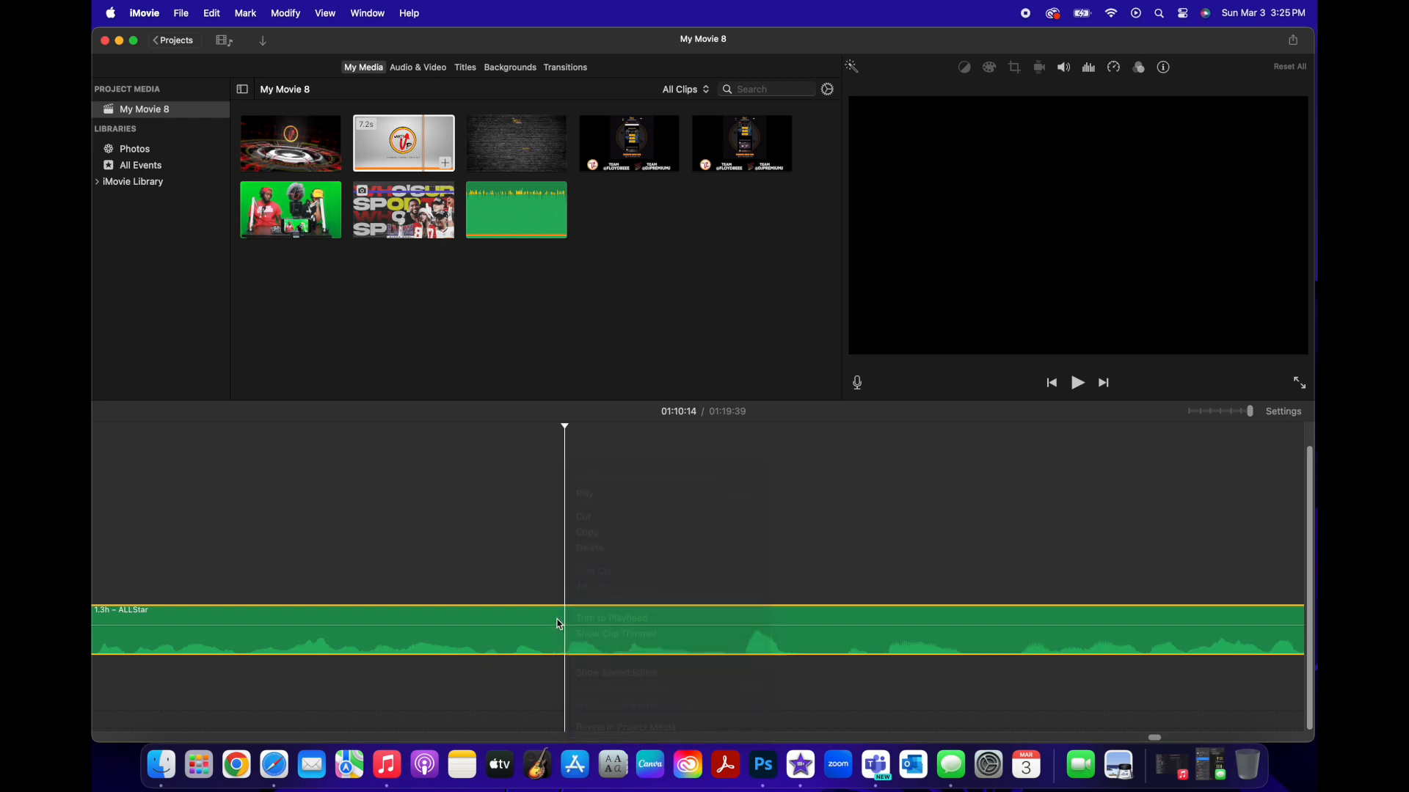
pyautogui.click(1212, 412)
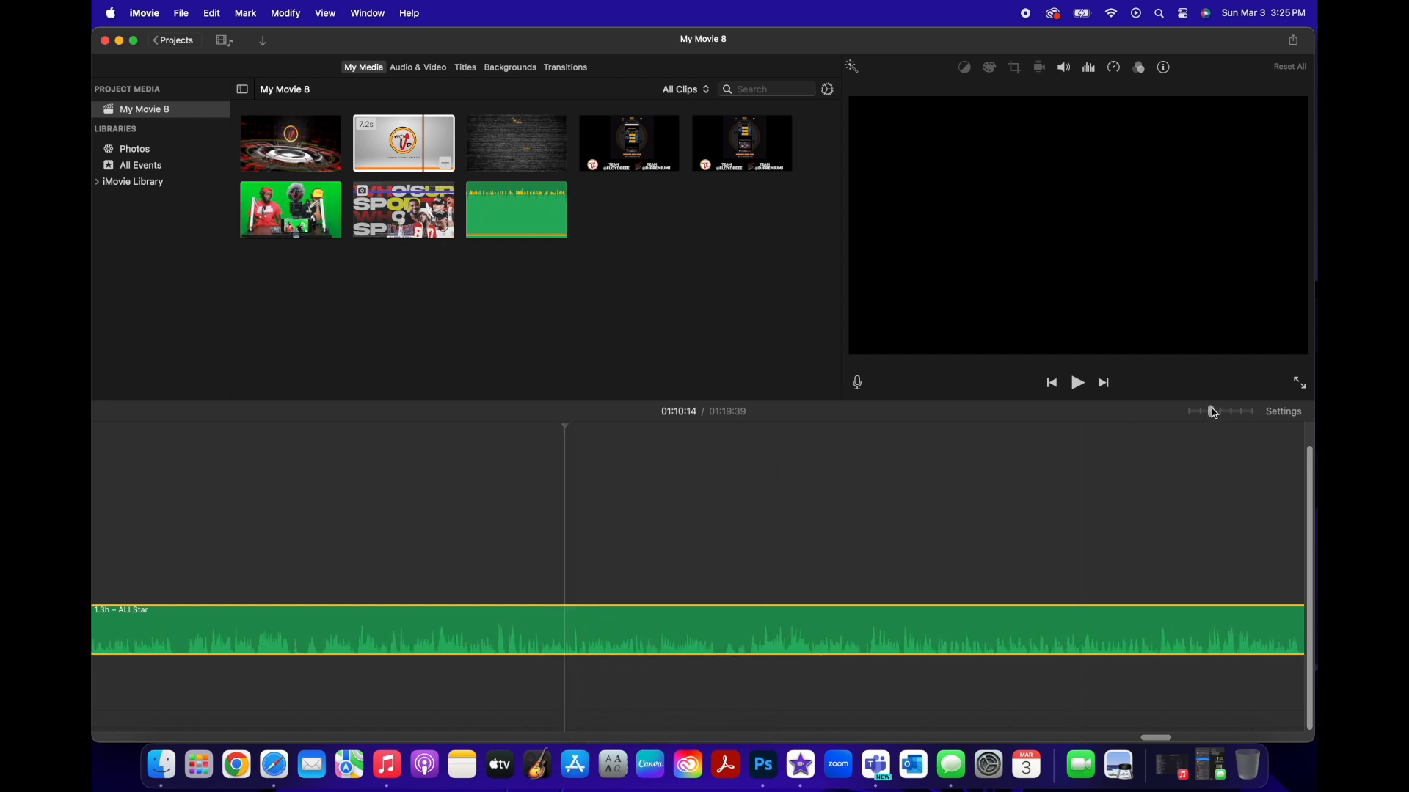
pyautogui.moveTo(1214, 412); pyautogui.dragTo(1185, 413)
# Step: Place the Who's Up Sports image in the timeline directly after the logo intro
pyautogui.moveTo(428, 204); pyautogui.dragTo(746, 570)
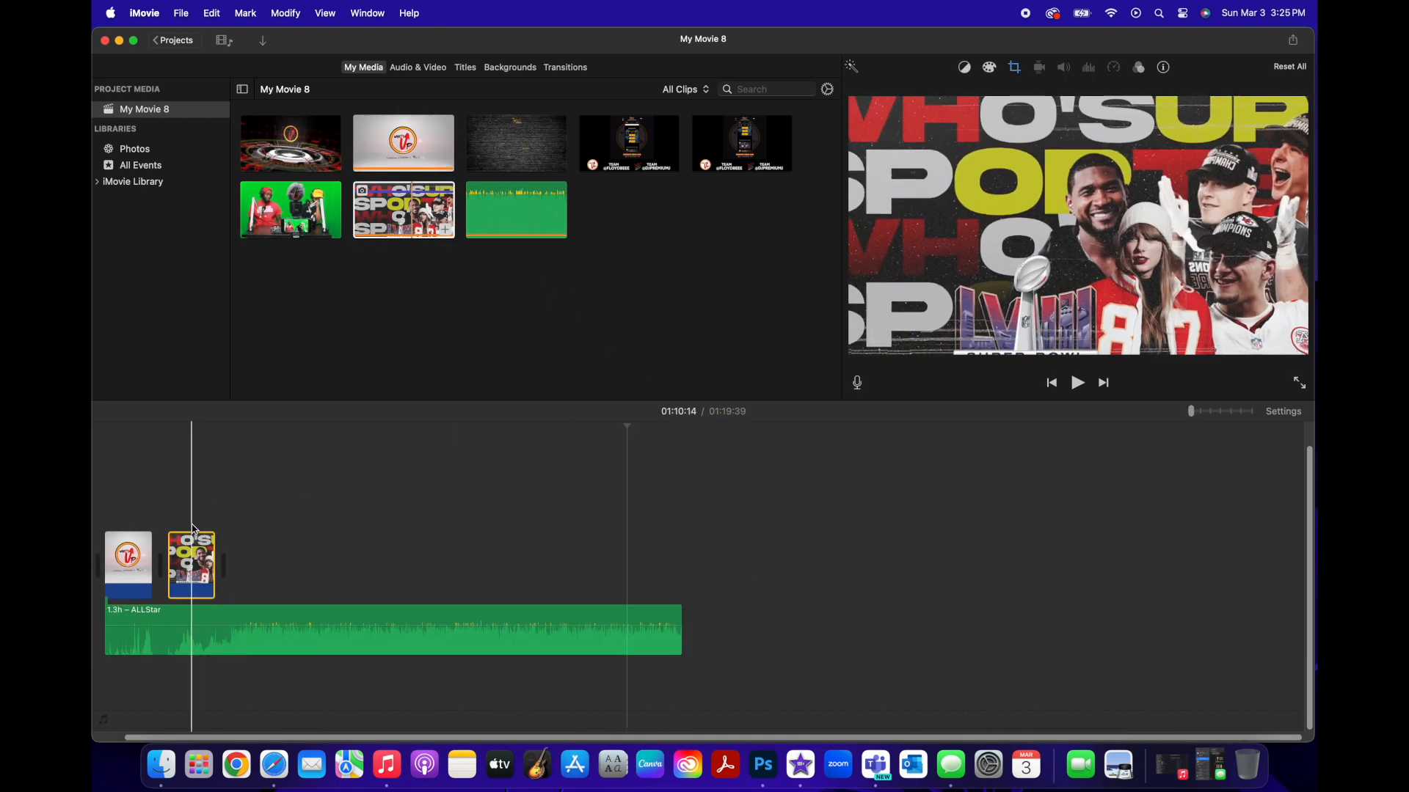
pyautogui.moveTo(188, 564); pyautogui.dragTo(755, 600)
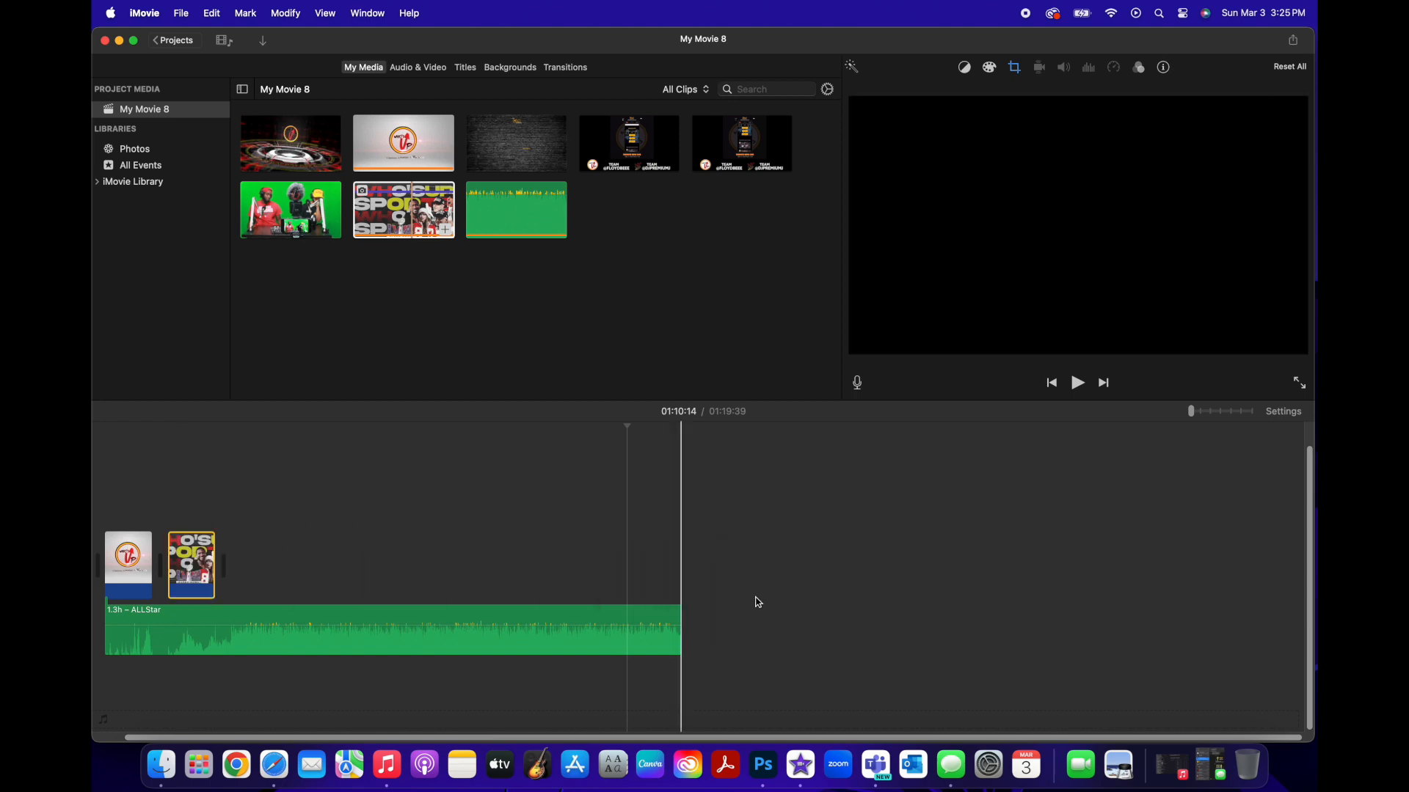
# Step: Split off and delete the first 11.2 s of the ALLStar audio, and attach the remainder beneath the start of the Who's Up Sports image
pyautogui.click(224, 619)
pyautogui.rightClick(230, 619)
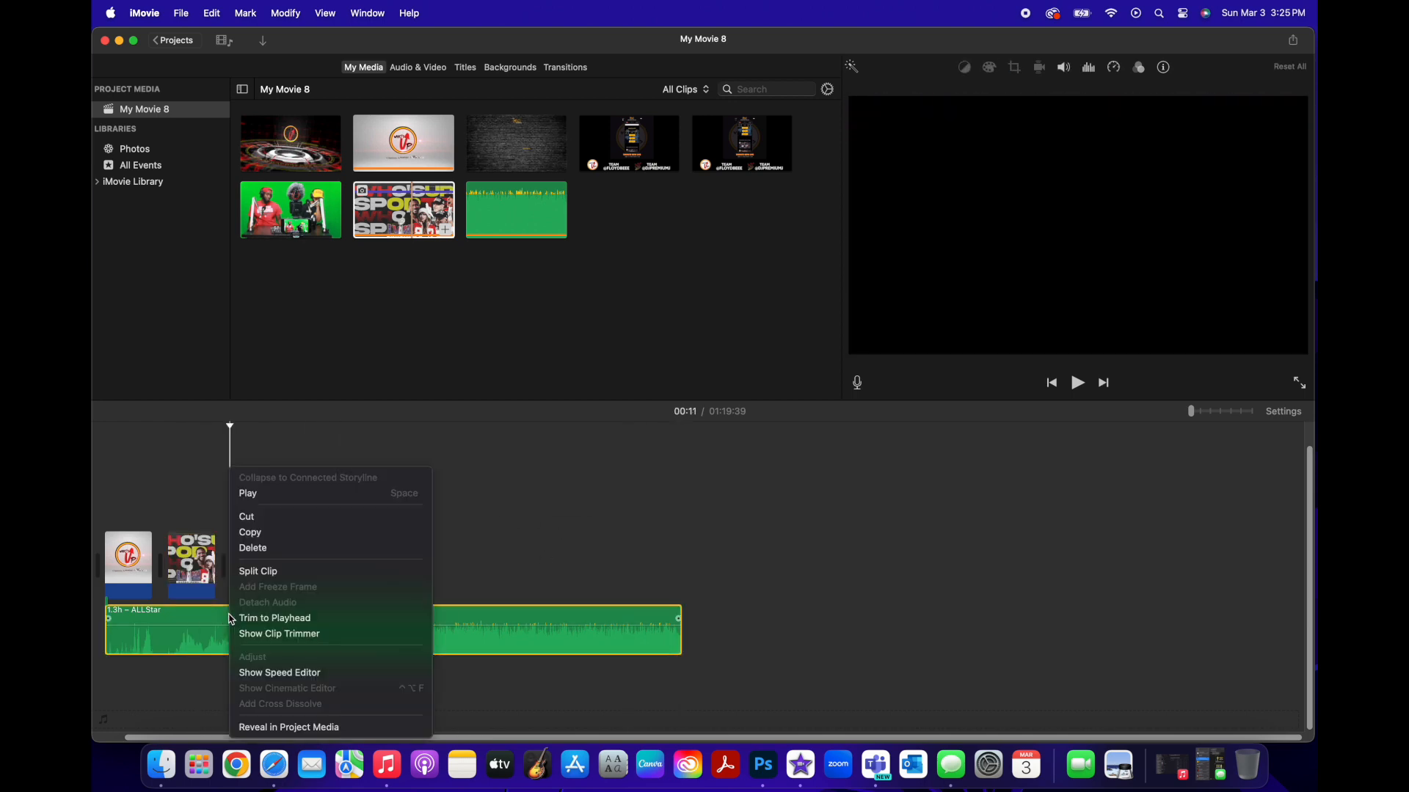
pyautogui.click(256, 571)
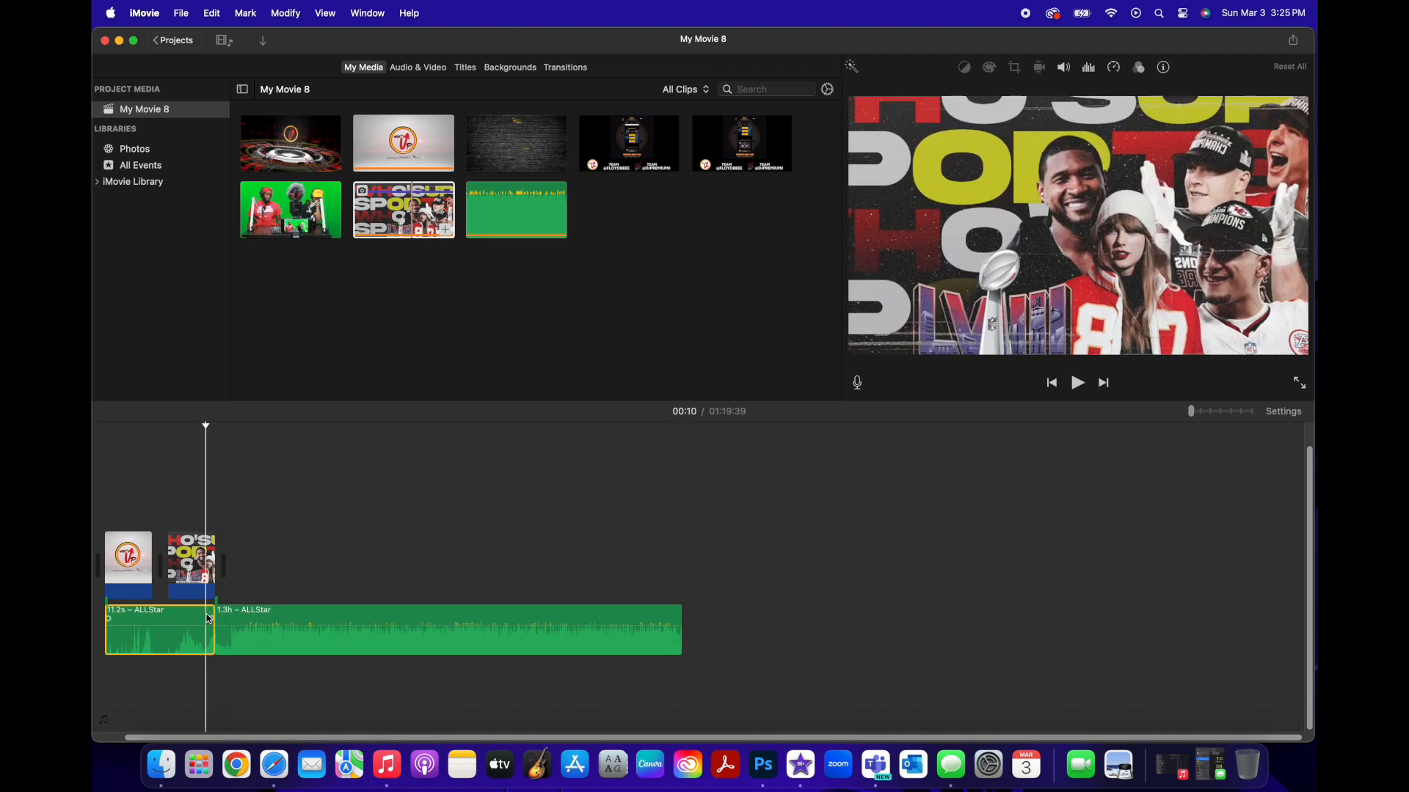
pyautogui.press('Delete')
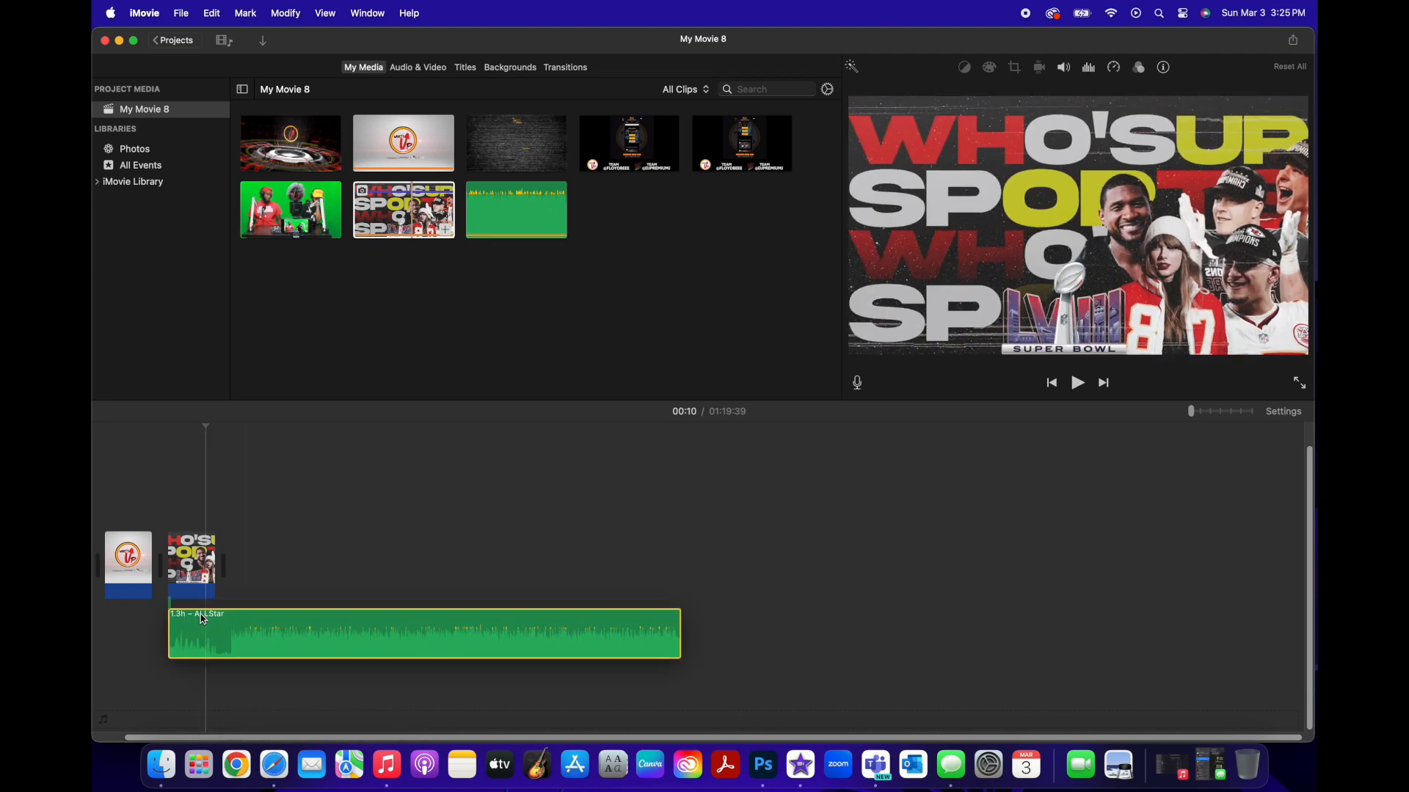
pyautogui.click(206, 568)
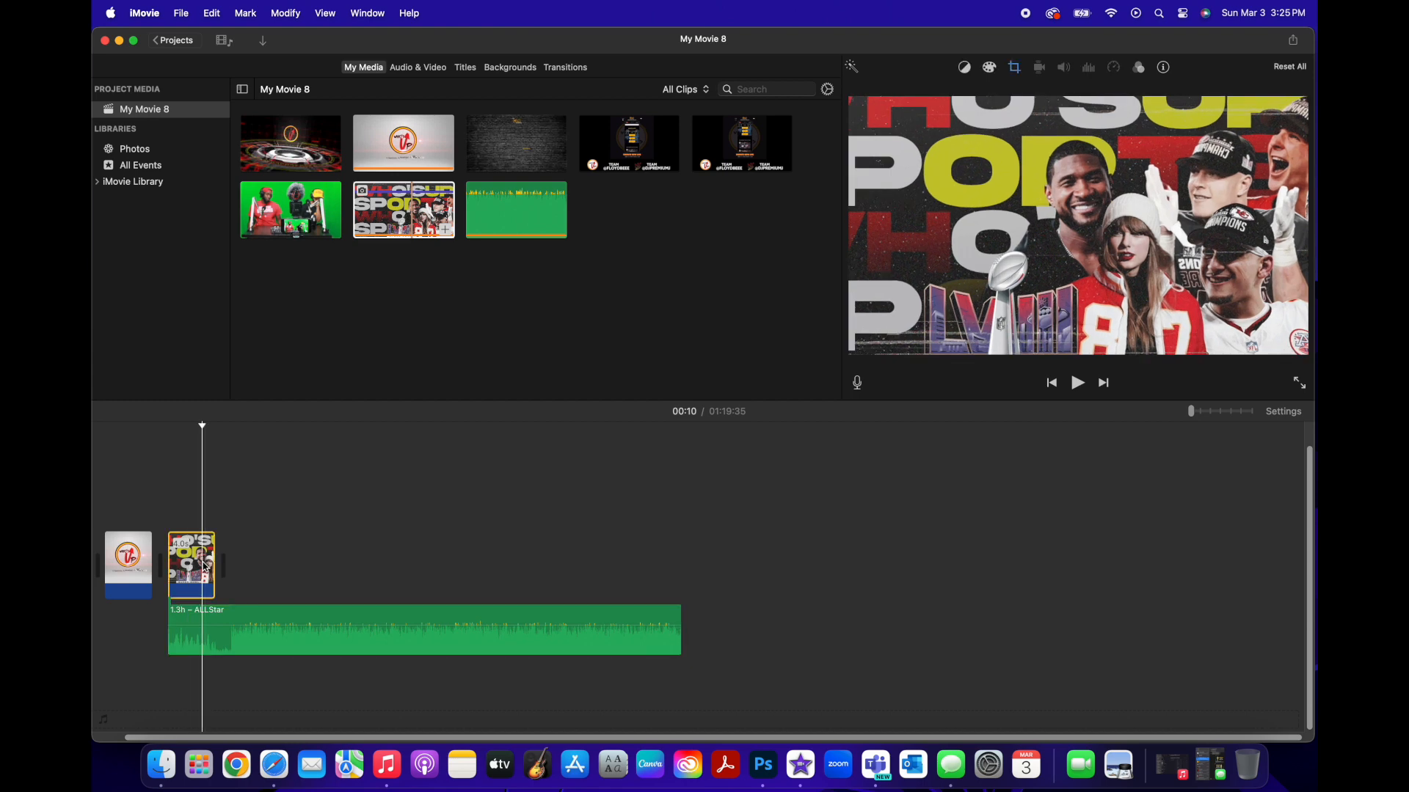